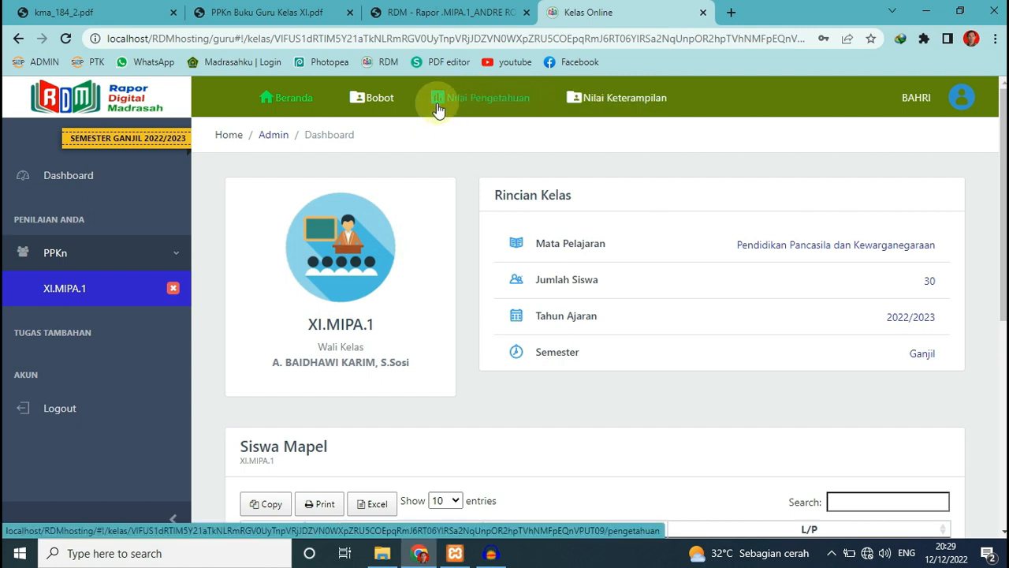
Open the Bobot page for PPKn in class XI.MIPA.1 and glance at the cover of kma_184_2.pdf
click(379, 102)
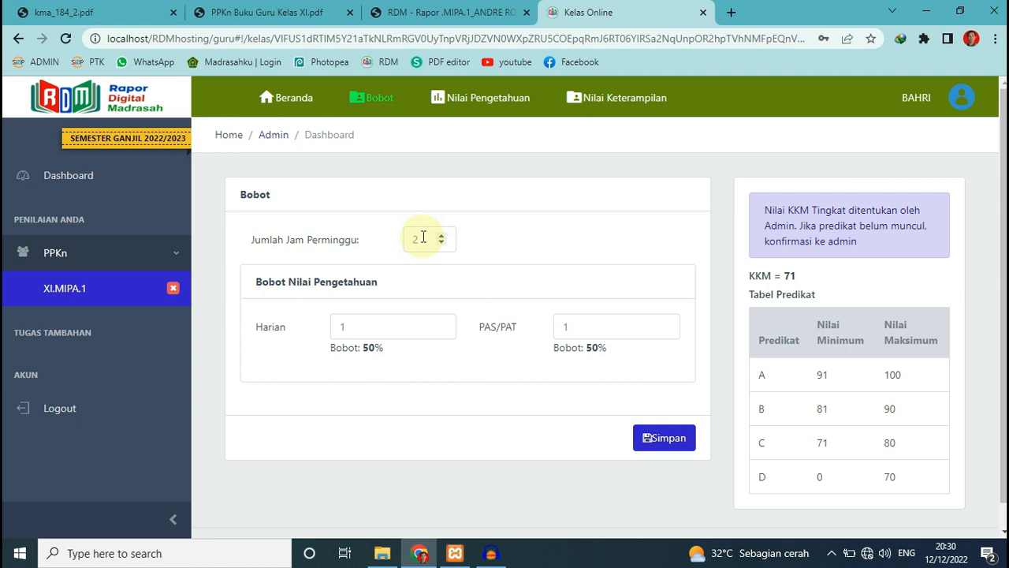
click(94, 16)
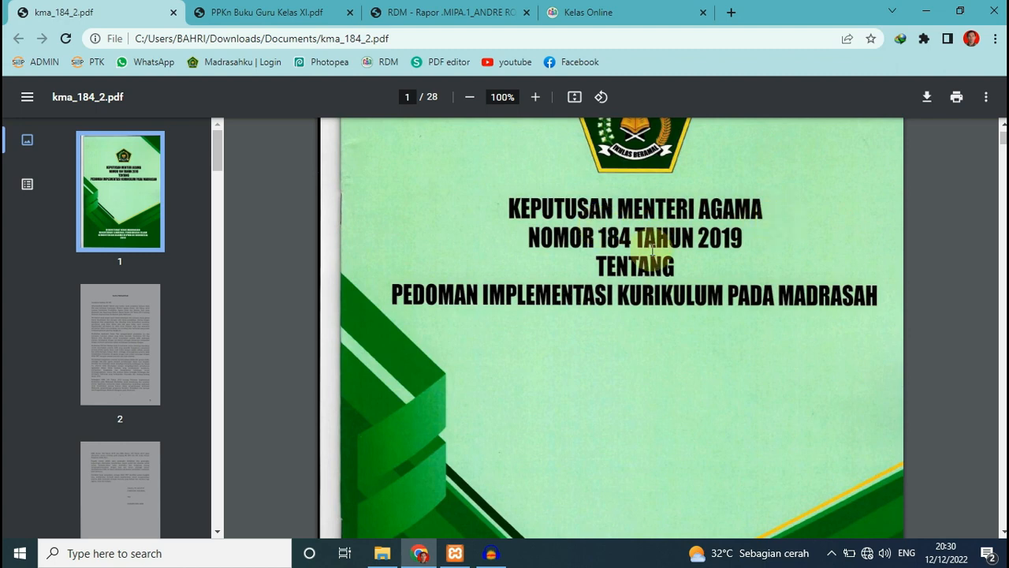
click(655, 11)
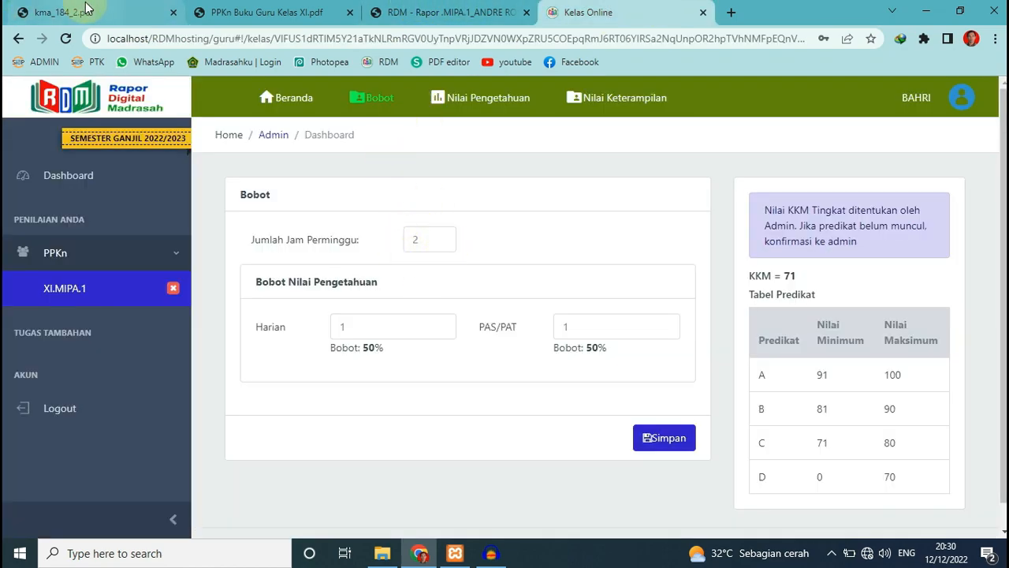
Look up the MA Peminatan MIPA curriculum structure in kma_184_2.pdf and return to the Bobot page's Jumlah Jam Perminggu value
click(52, 11)
scroll(718, 255, down, 15)
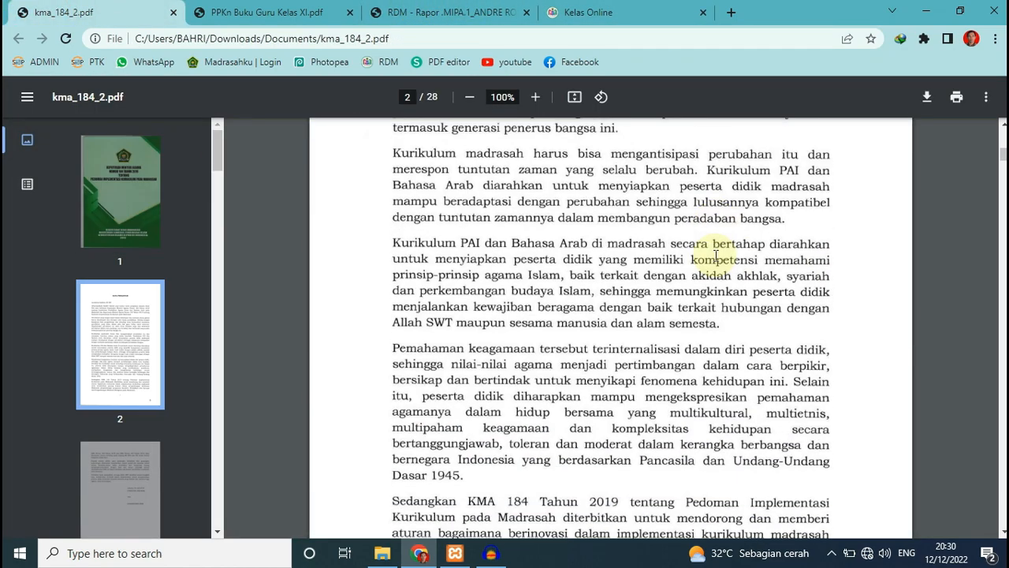
scroll(647, 330, down, 20)
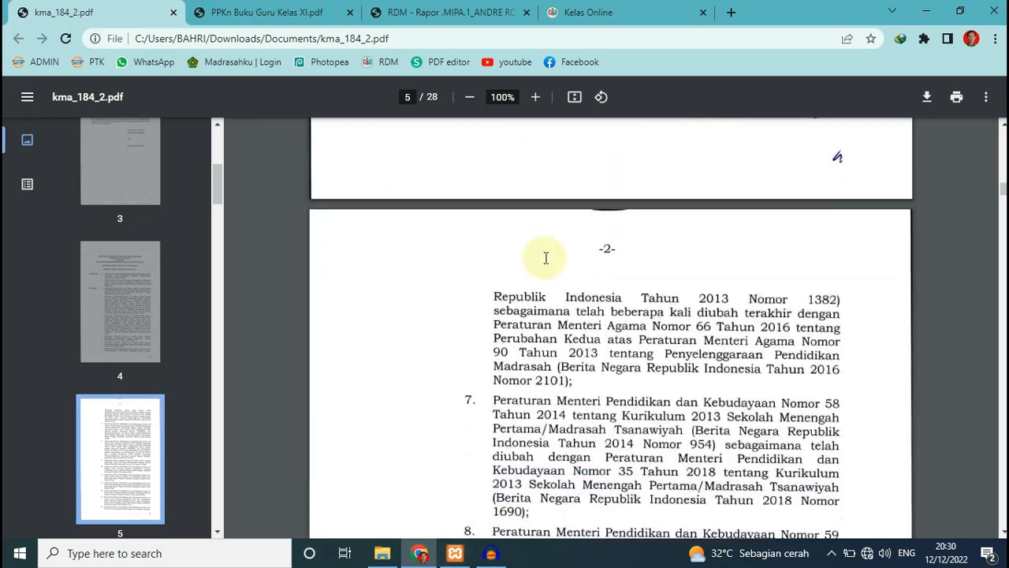
scroll(602, 279, down, 20)
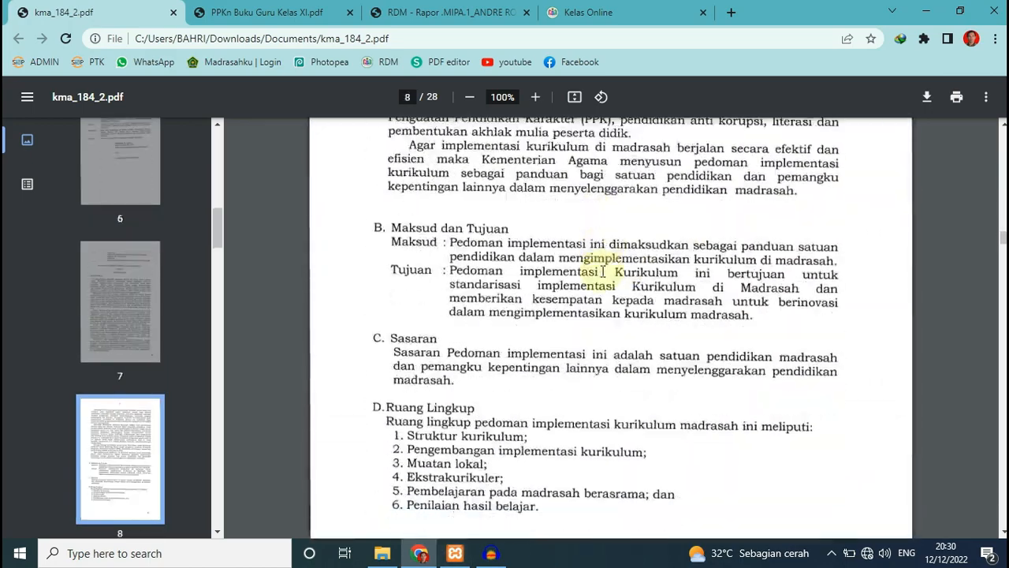
scroll(599, 269, down, 14)
scroll(599, 269, up, 5)
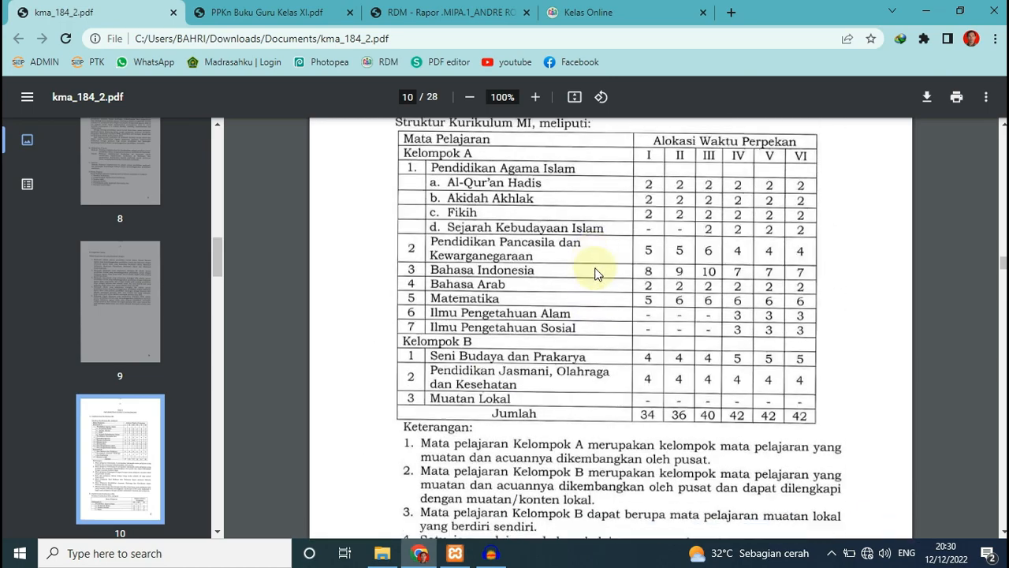
scroll(596, 274, down, 5)
scroll(596, 274, down, 6)
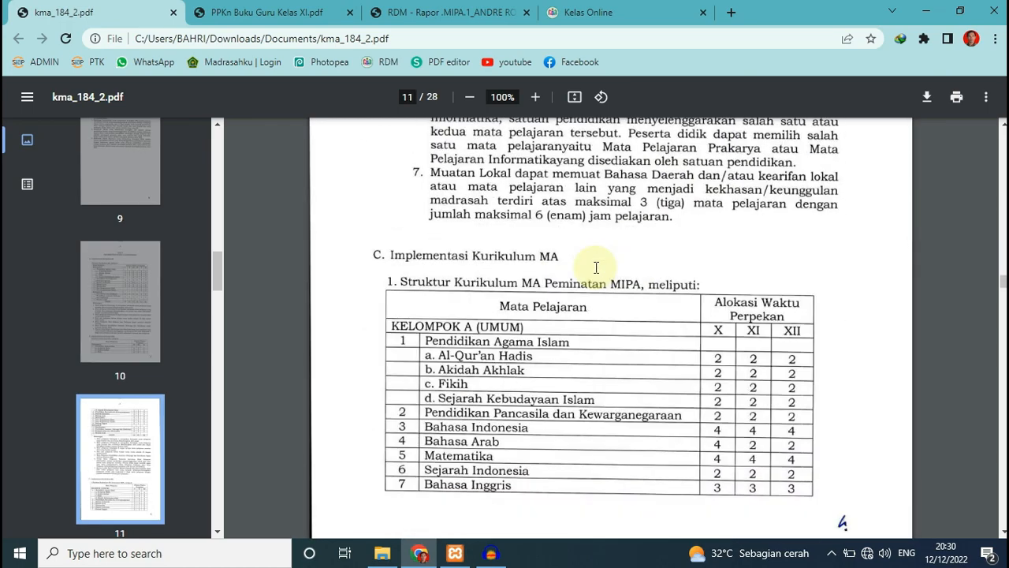
scroll(597, 268, up, 5)
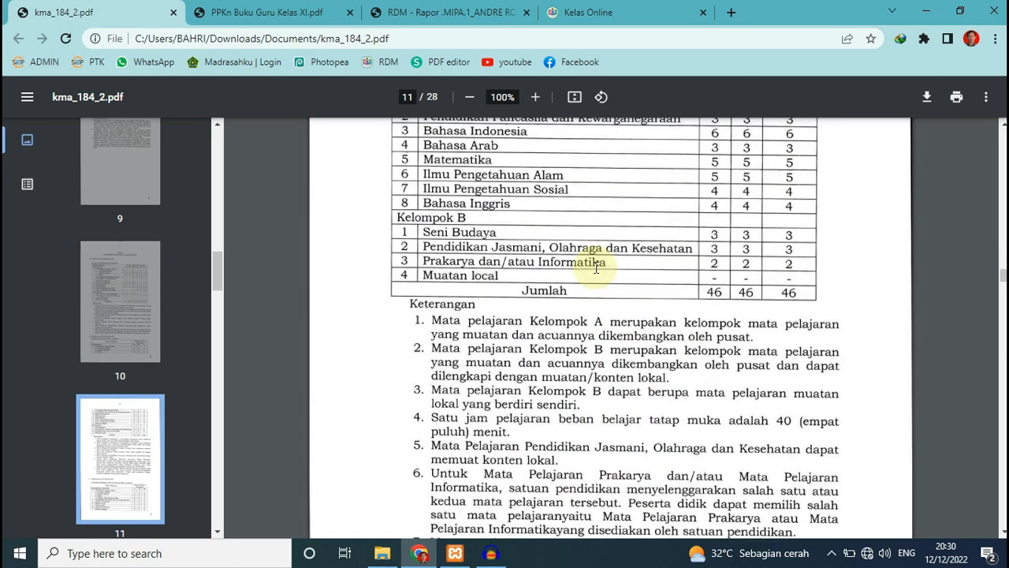
scroll(597, 269, down, 5)
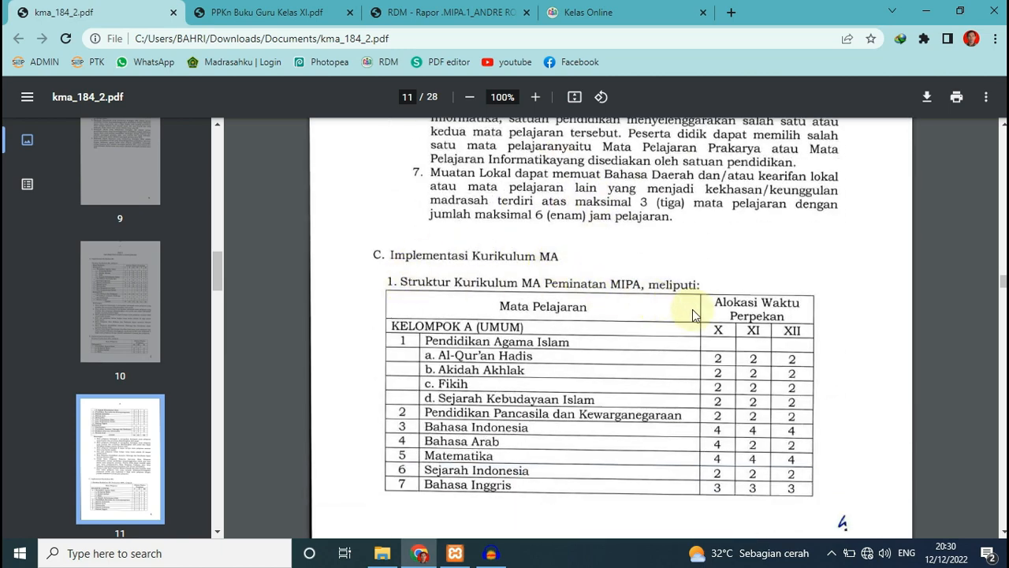
scroll(693, 309, down, 1)
scroll(693, 309, down, 8)
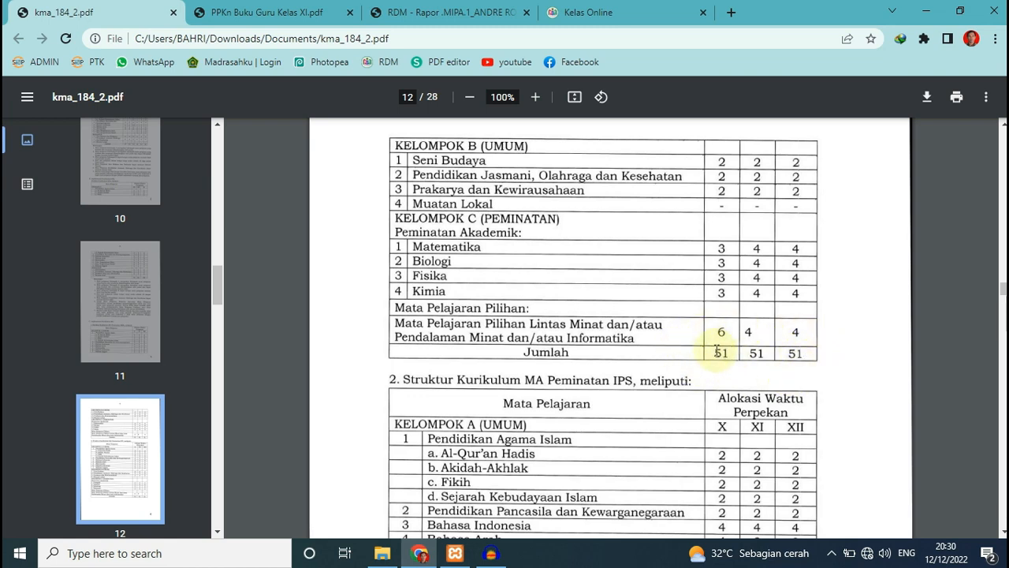
scroll(718, 352, up, 5)
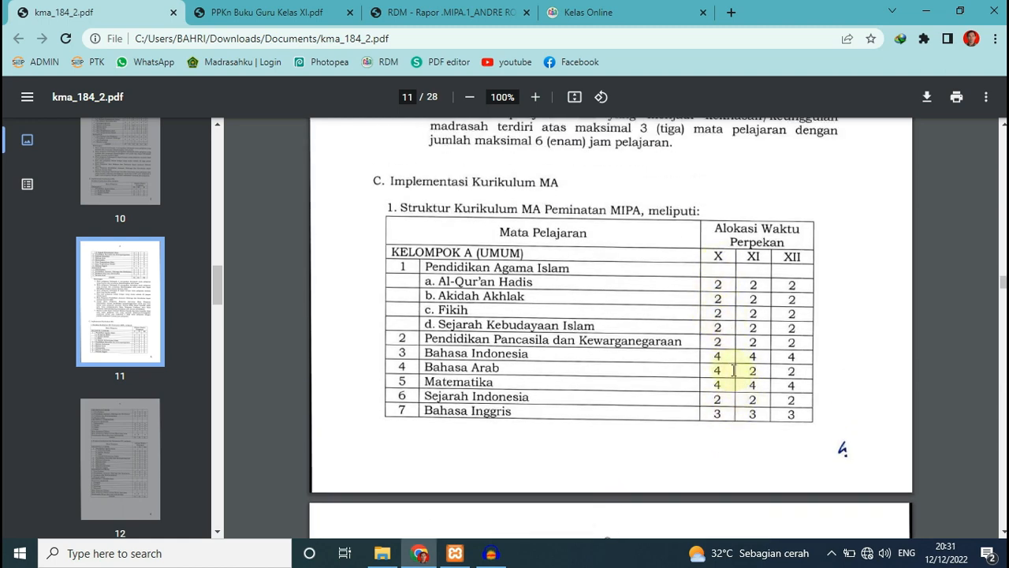
click(599, 14)
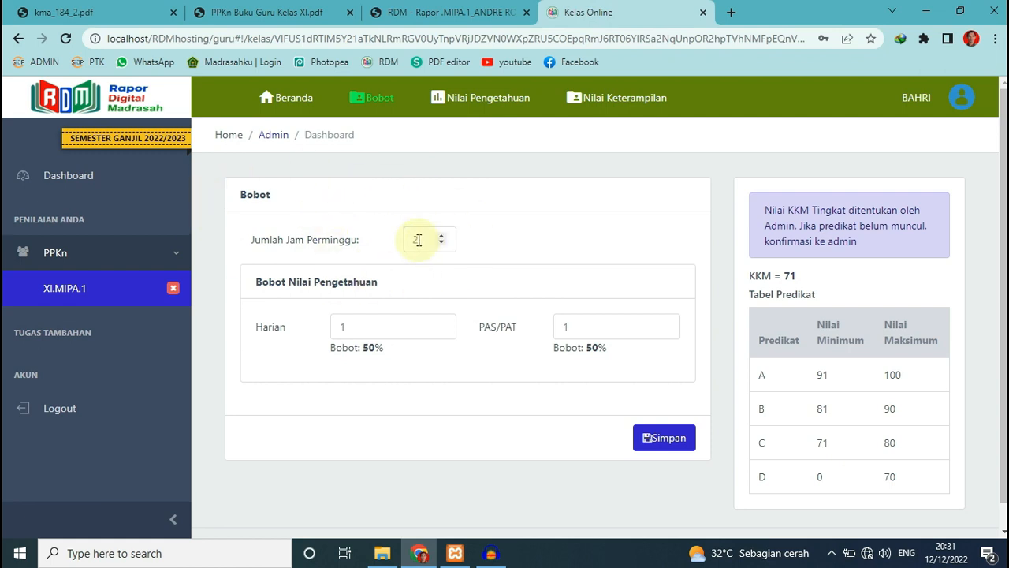
Examine the weekly time allocations per subject in the MIPA and IPS tables of kma_184_2.pdf and compare them with Jumlah Jam Perminggu
click(94, 11)
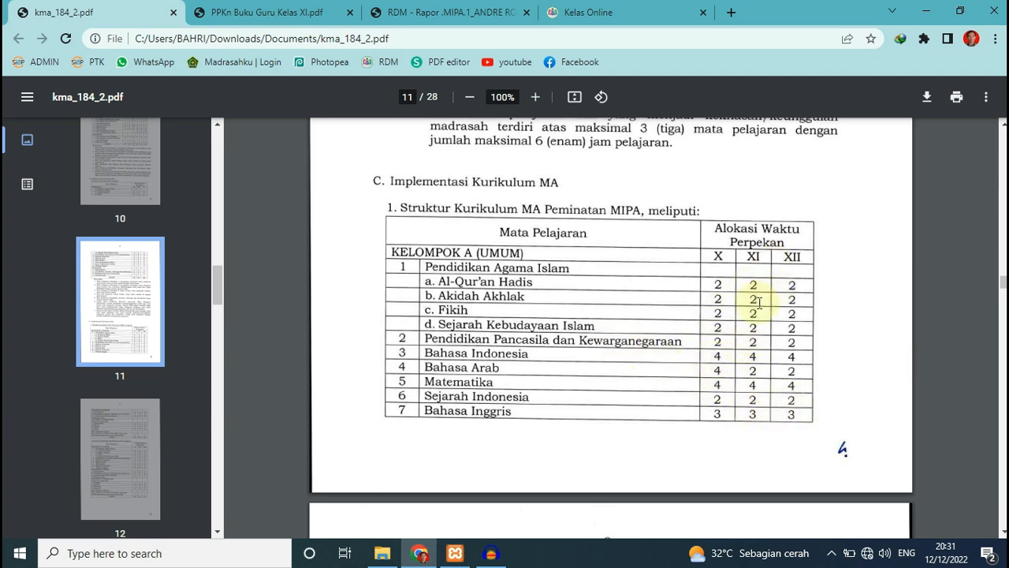
scroll(741, 336, down, 2)
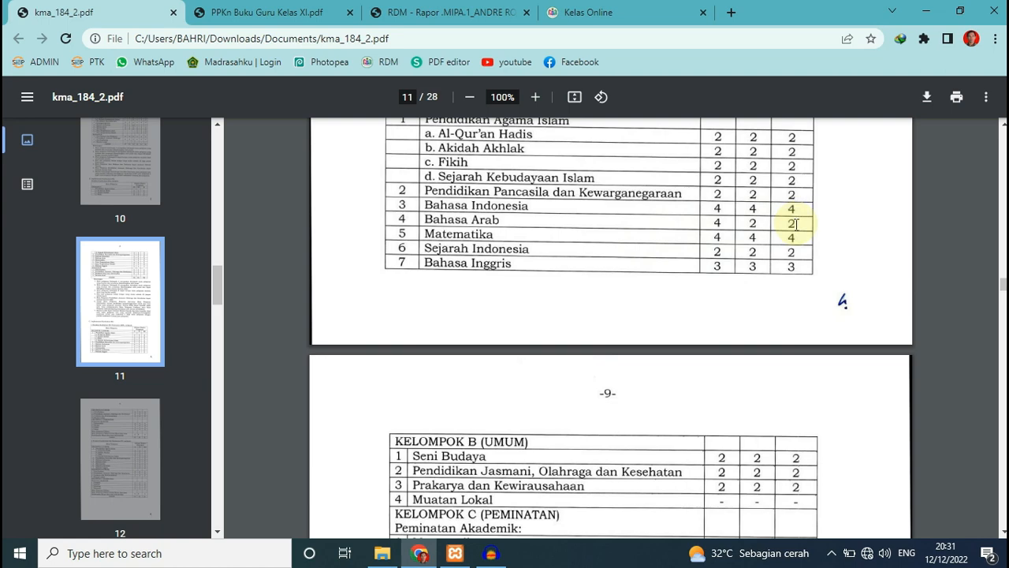
scroll(744, 275, down, 3)
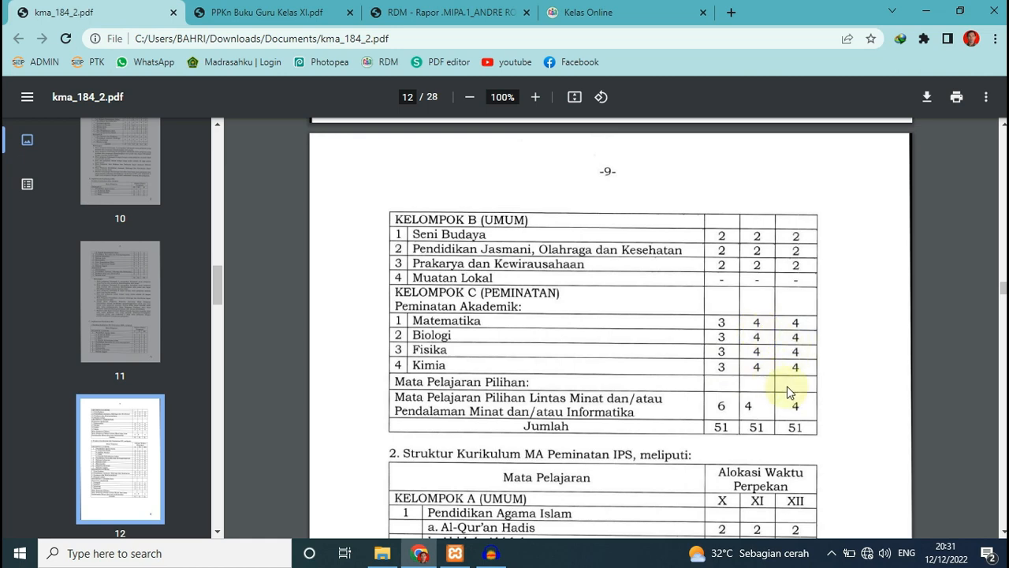
scroll(781, 374, down, 1)
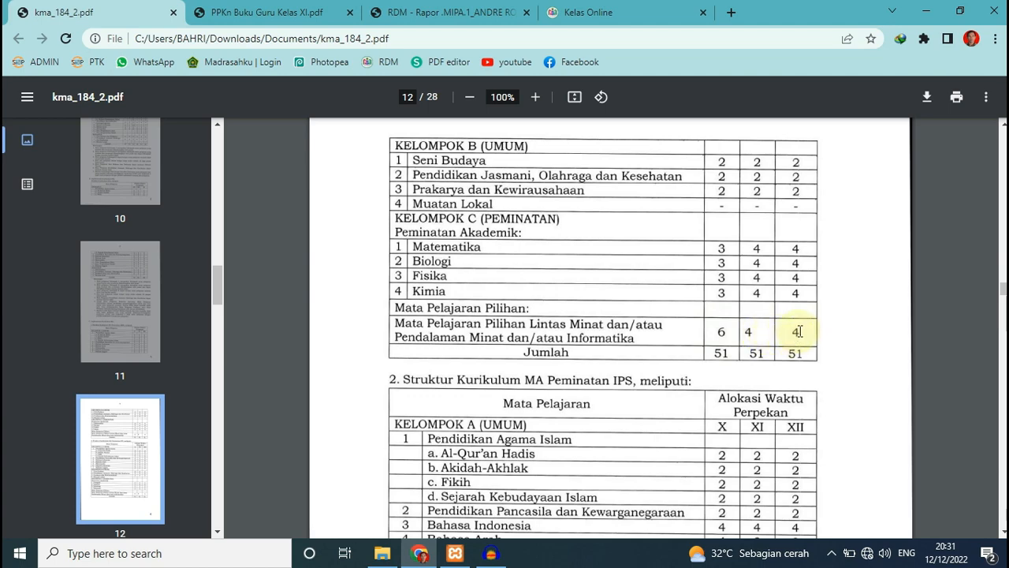
scroll(795, 334, down, 5)
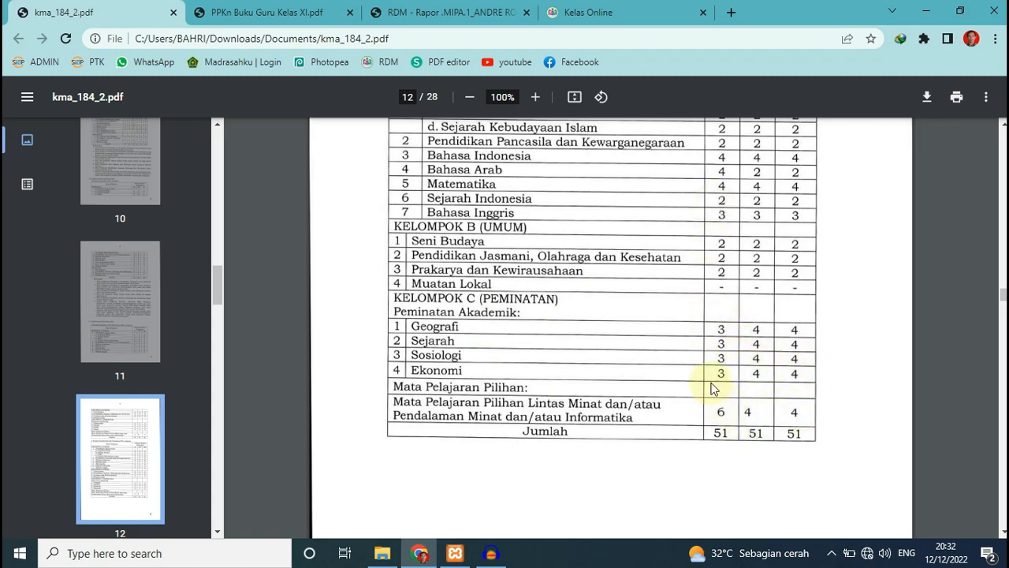
scroll(769, 354, up, 5)
scroll(769, 354, up, 5)
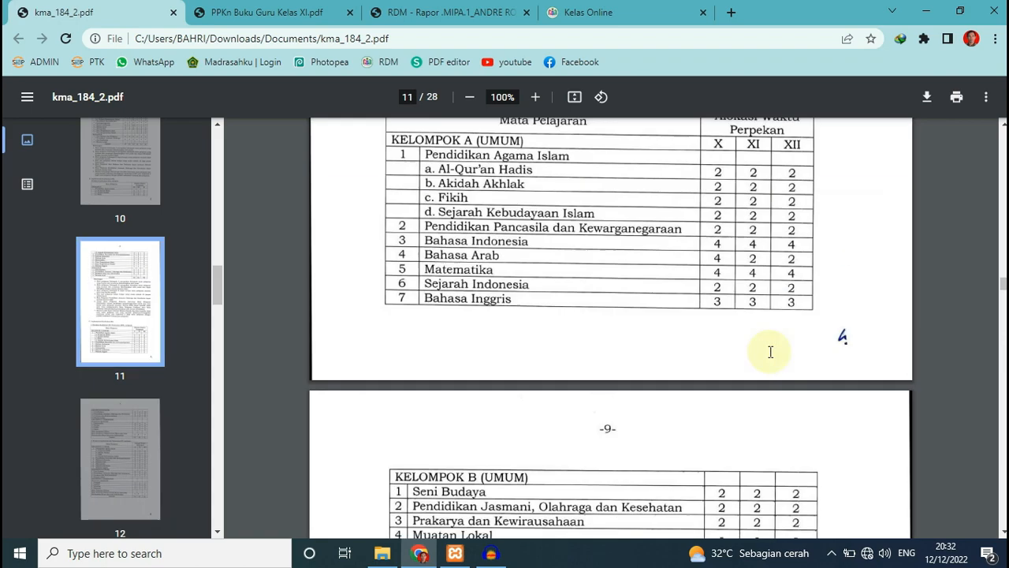
click(583, 12)
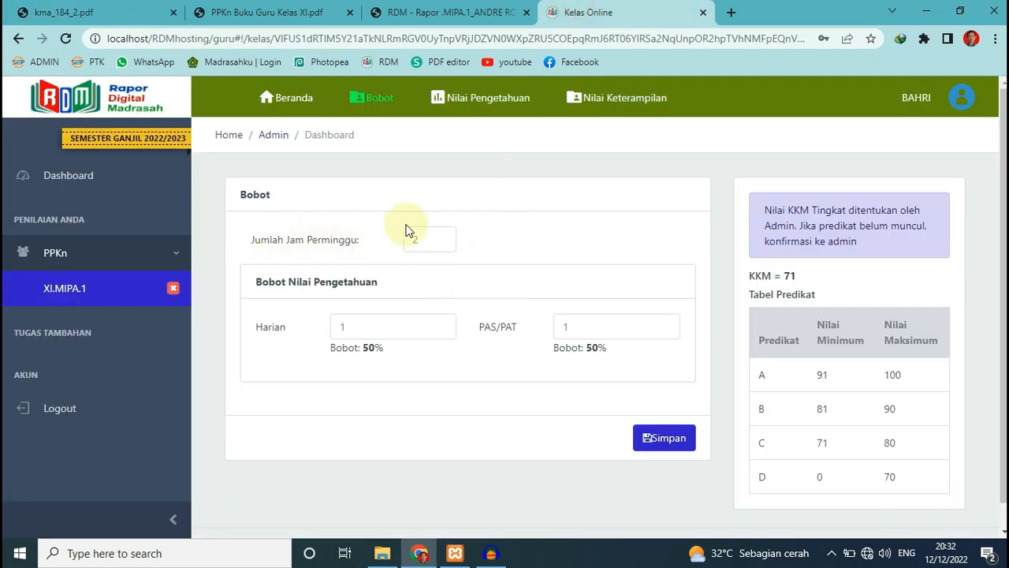
click(122, 9)
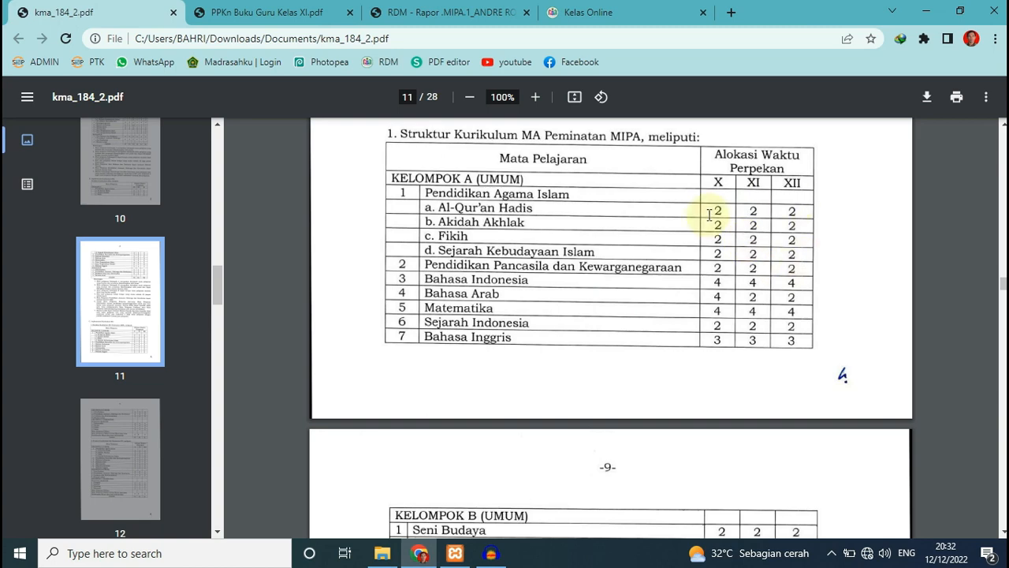
click(623, 8)
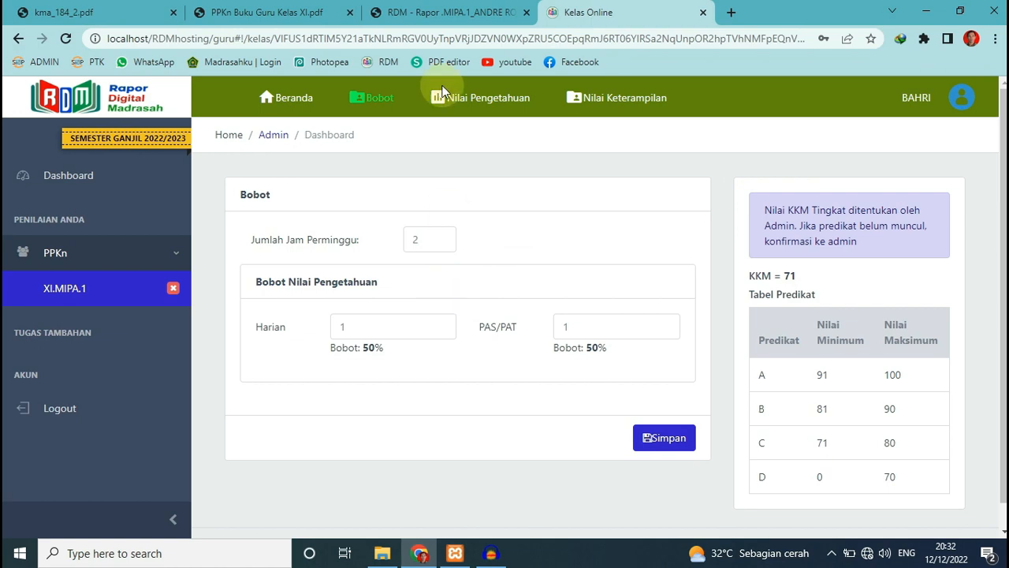
Compare the Beban Belajar (JP) column and its total in the sample student report PDF with the MIPA table in kma_184_2.pdf
click(441, 11)
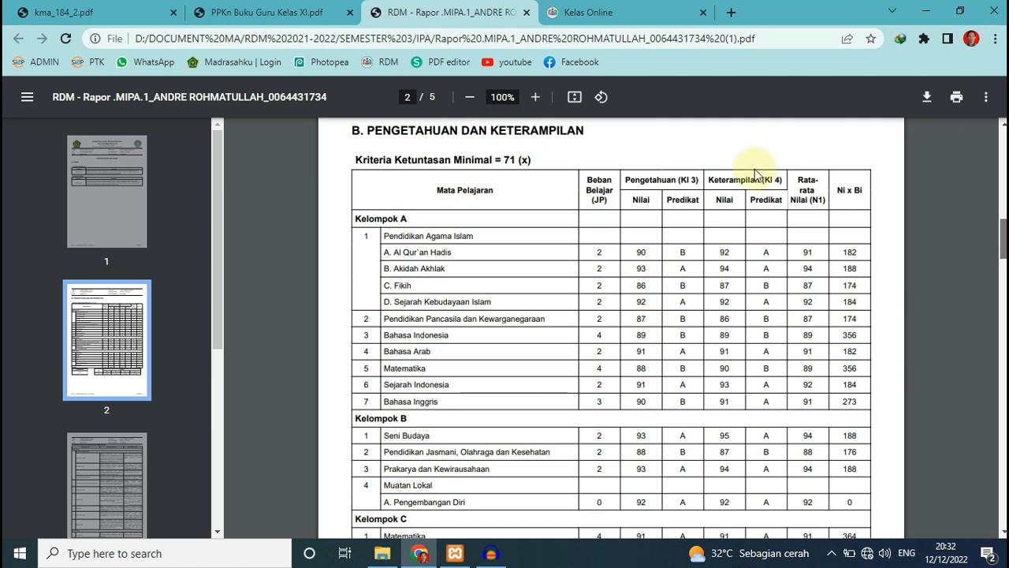
scroll(755, 173, down, 1)
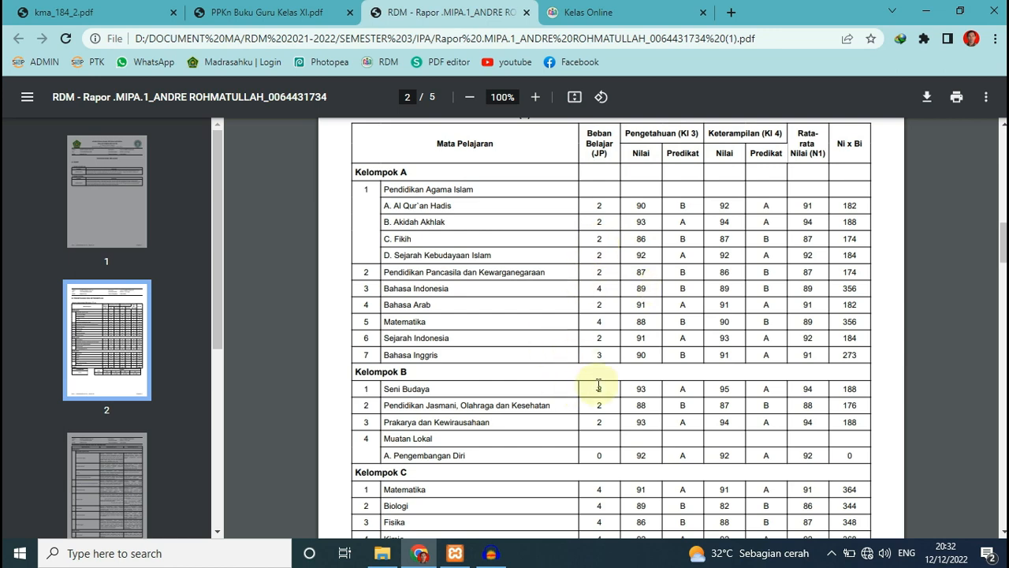
drag(1002, 241, 1001, 262)
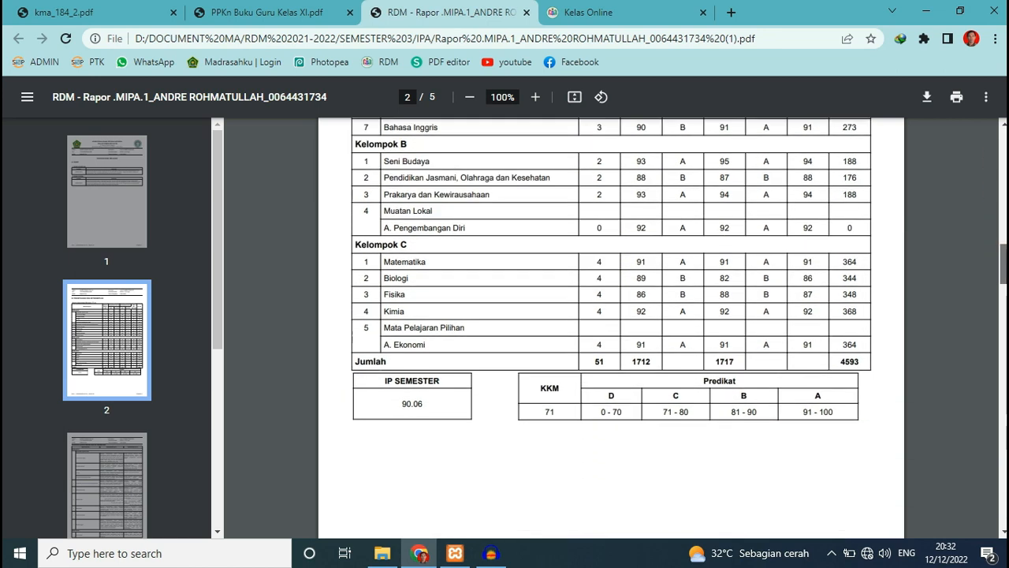
click(58, 20)
scroll(769, 345, down, 4)
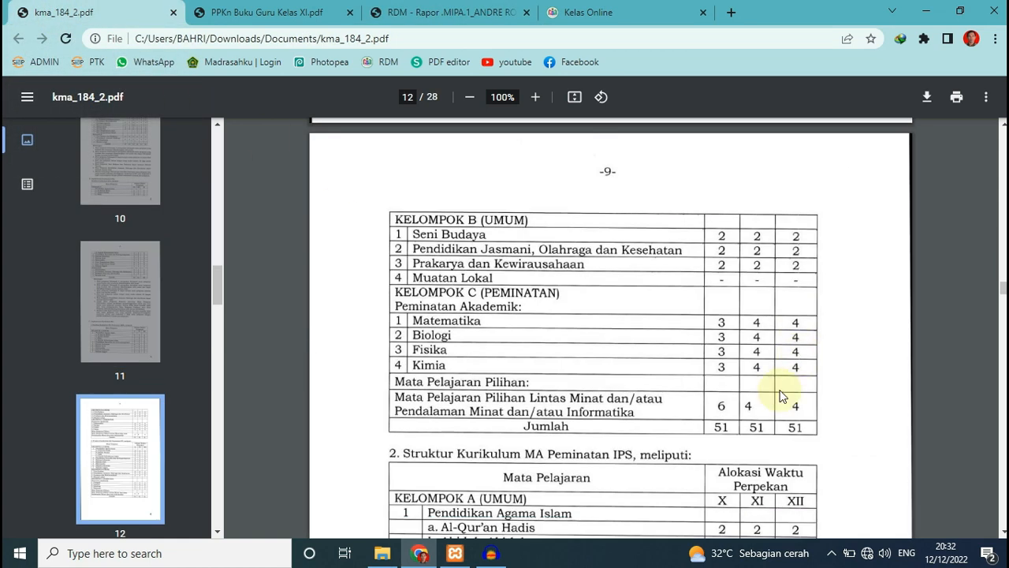
click(599, 12)
click(489, 11)
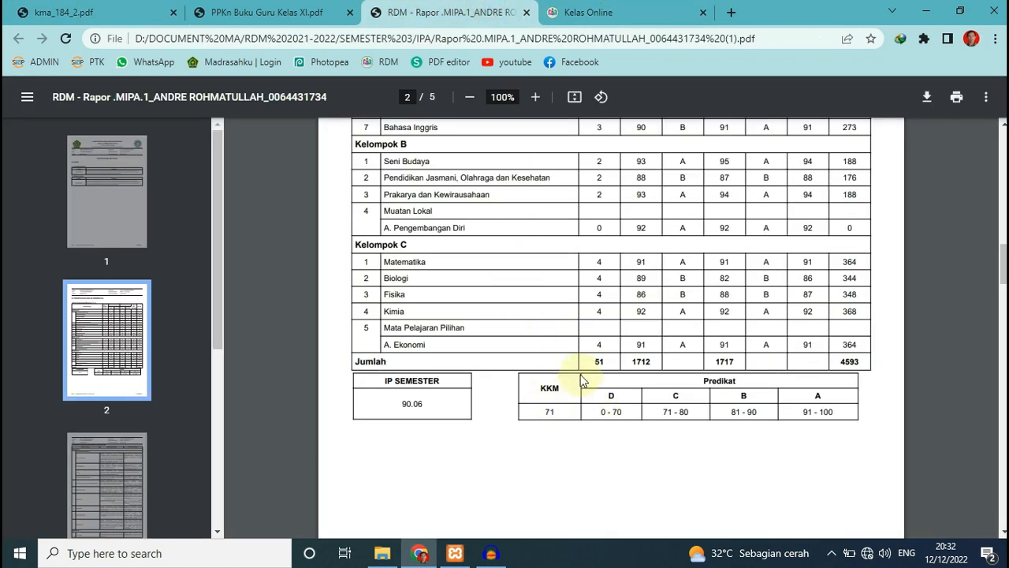
click(587, 12)
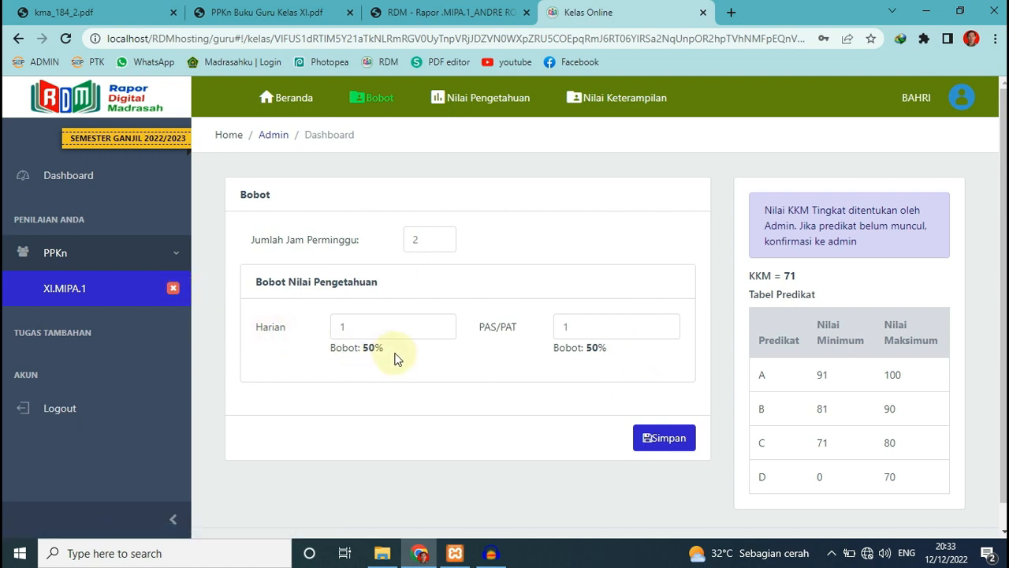
Try a Harian weight of 2 under Bobot Nilai Pengetahuan and restore it to 1
click(340, 327)
click(576, 327)
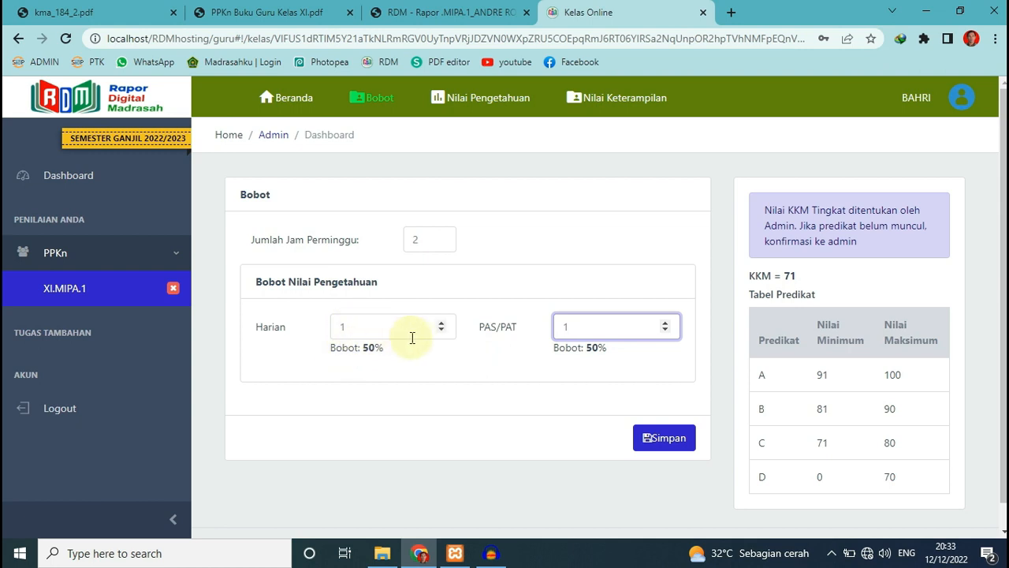
click(441, 324)
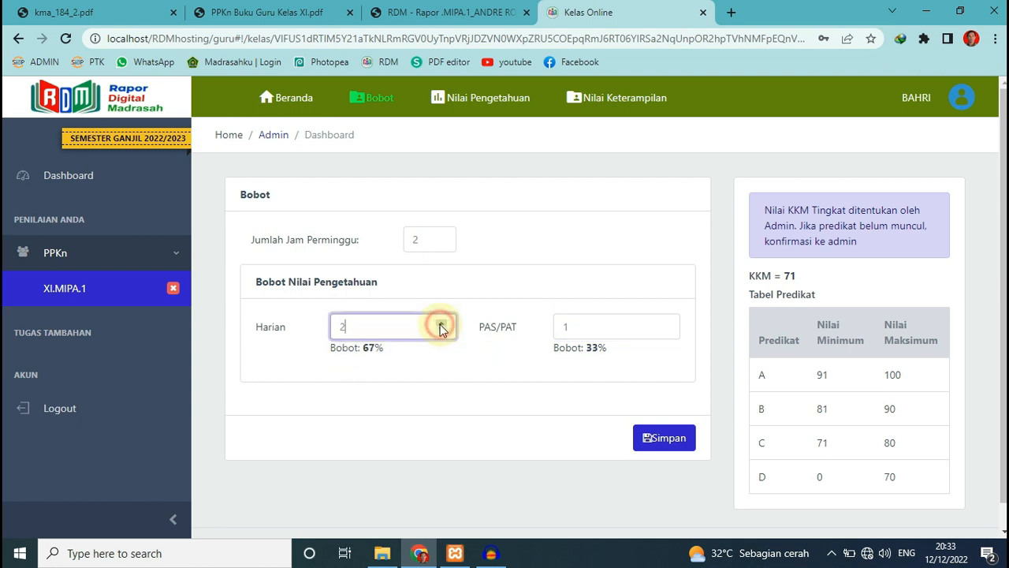
click(379, 357)
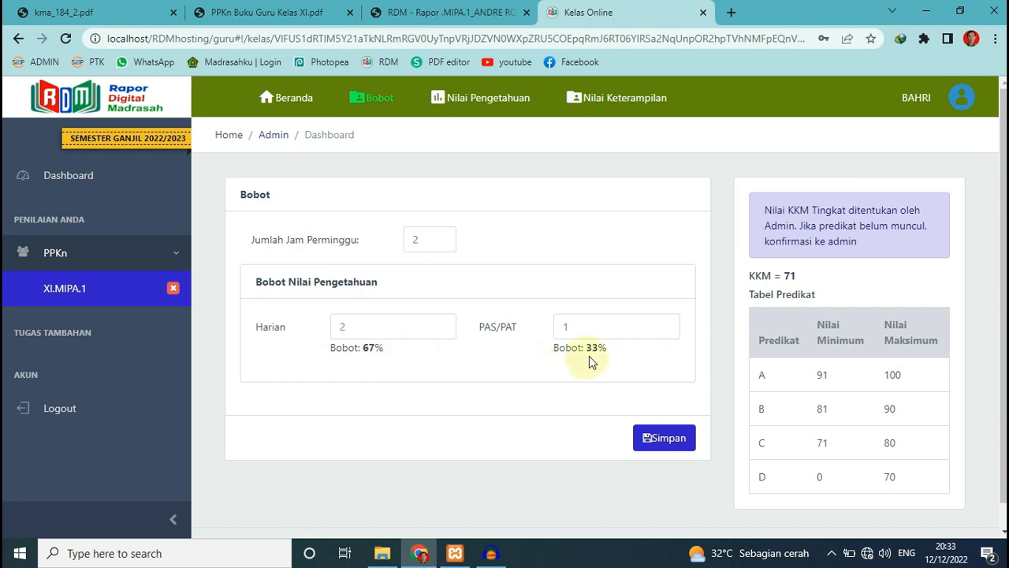
click(440, 331)
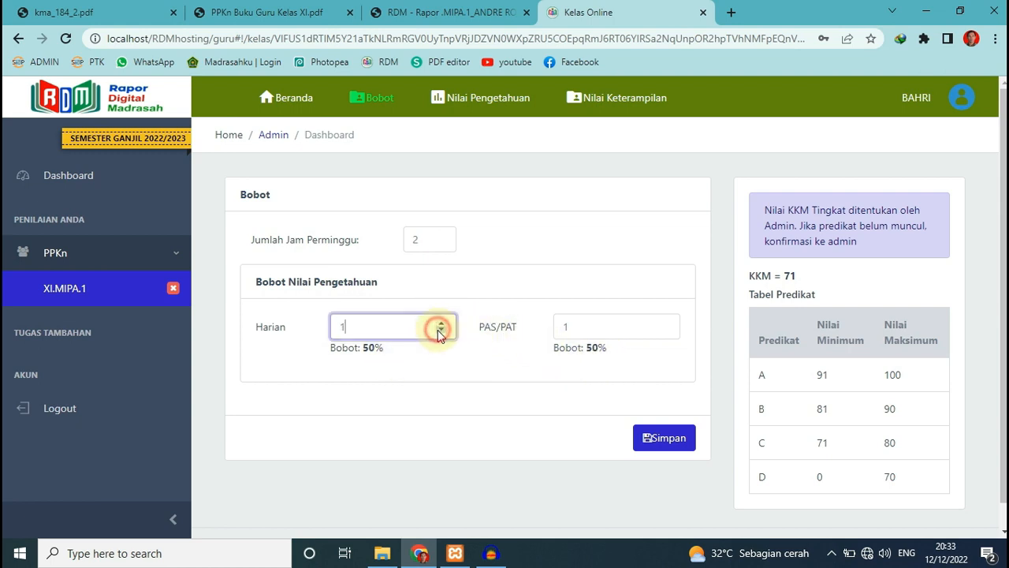
Save the Bobot settings and open the Nilai Harian page under Nilai Pengetahuan
click(654, 444)
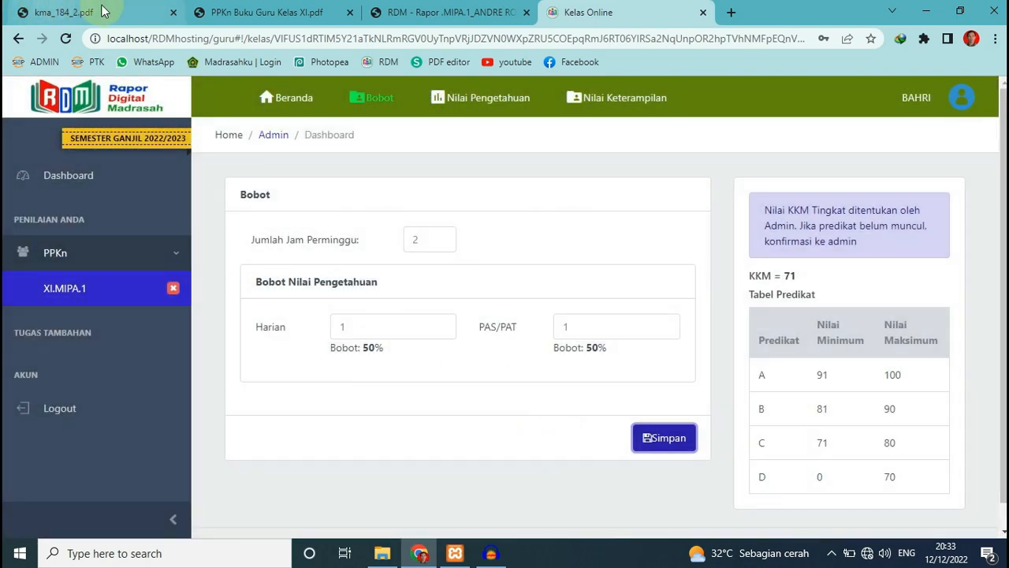
click(483, 105)
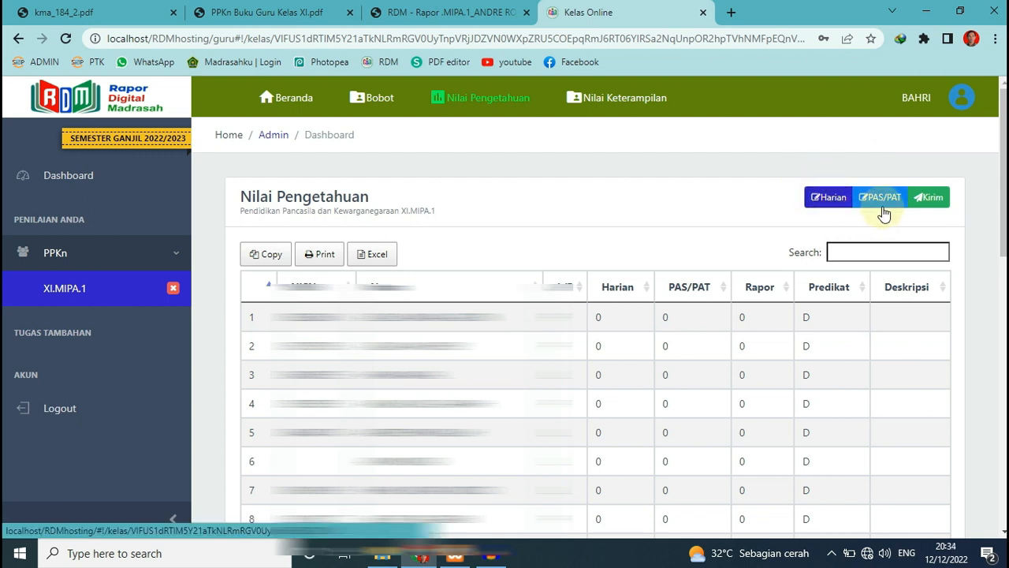
click(832, 205)
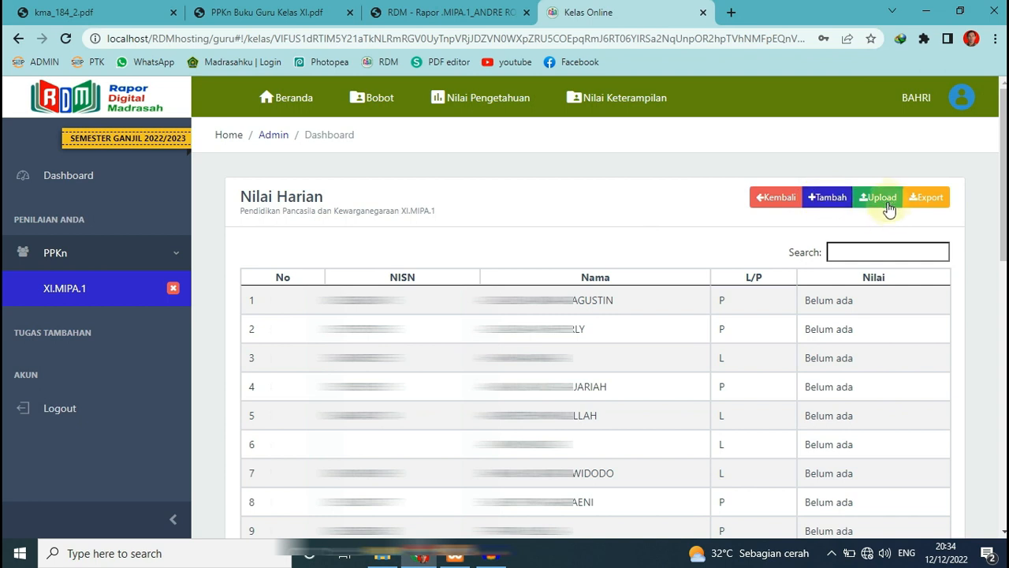
Examine the Tambah Nilai form with its student score list and the Upload Nilai dialog, closing each without entering data
click(820, 204)
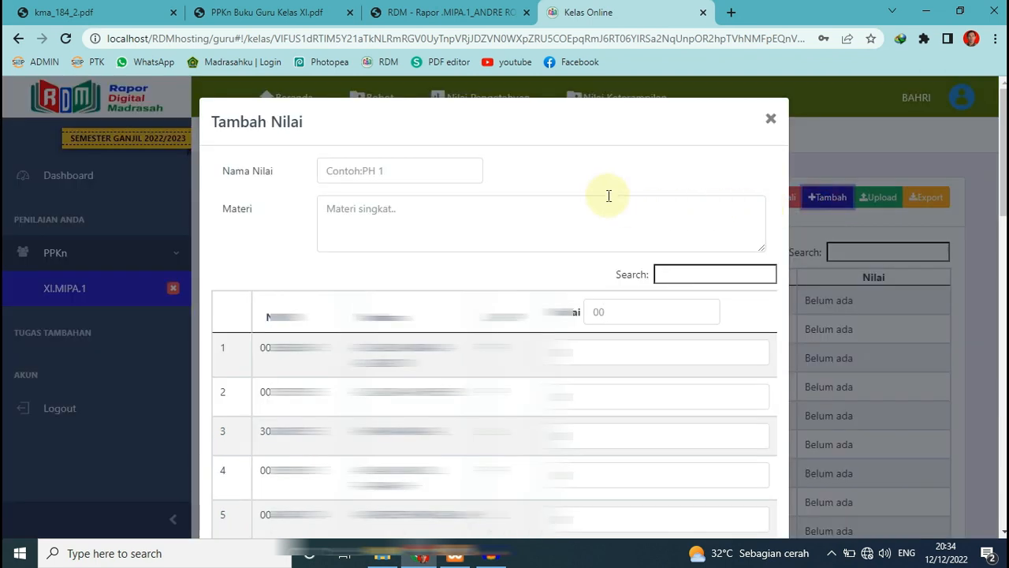
scroll(476, 232, down, 8)
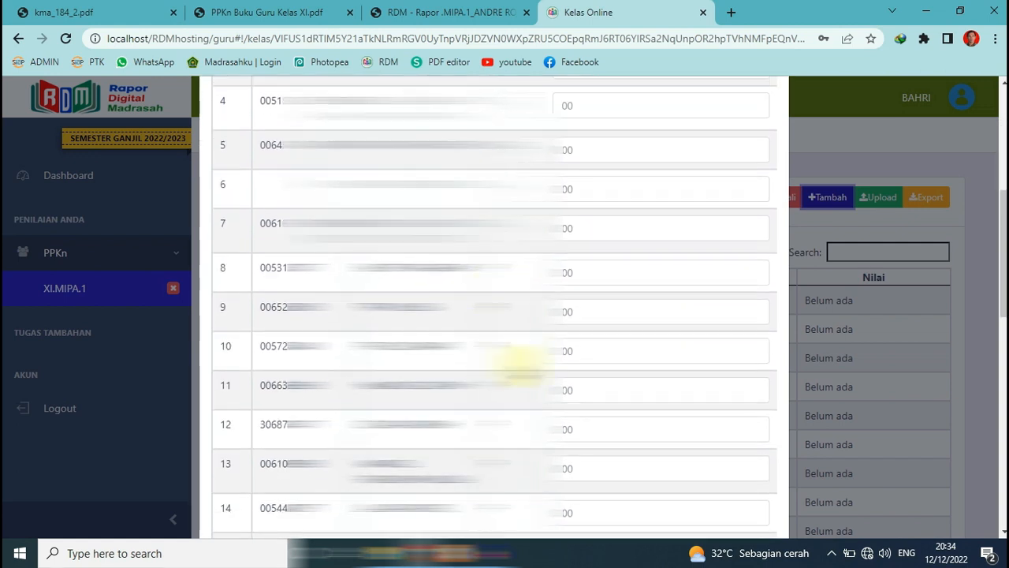
scroll(552, 395, up, 8)
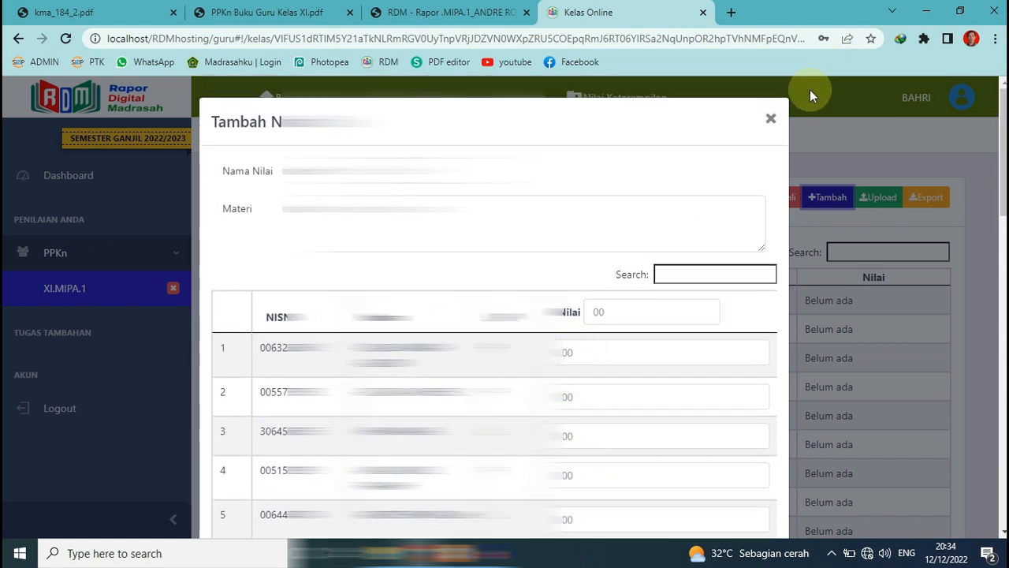
click(771, 118)
click(878, 198)
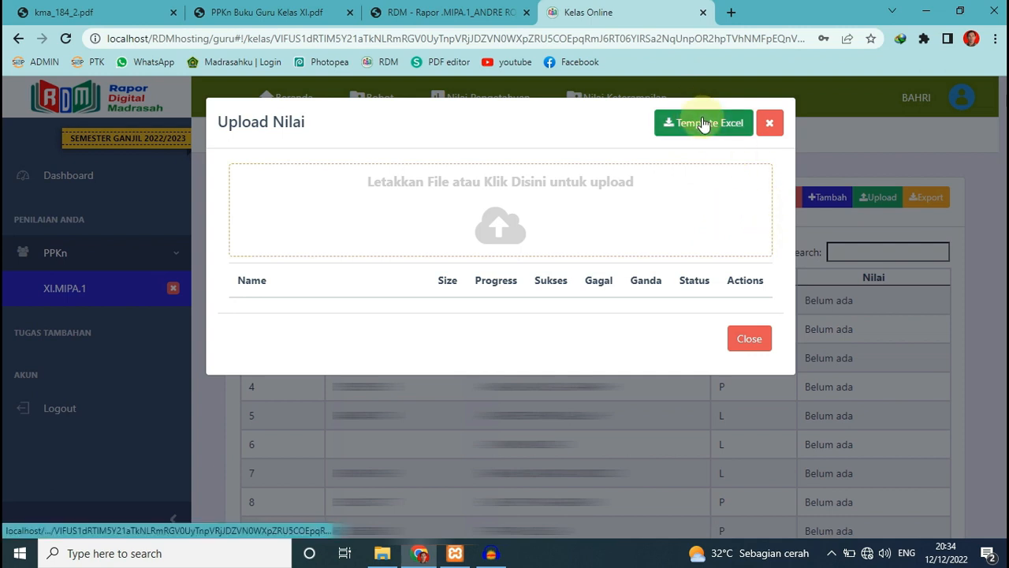
click(769, 125)
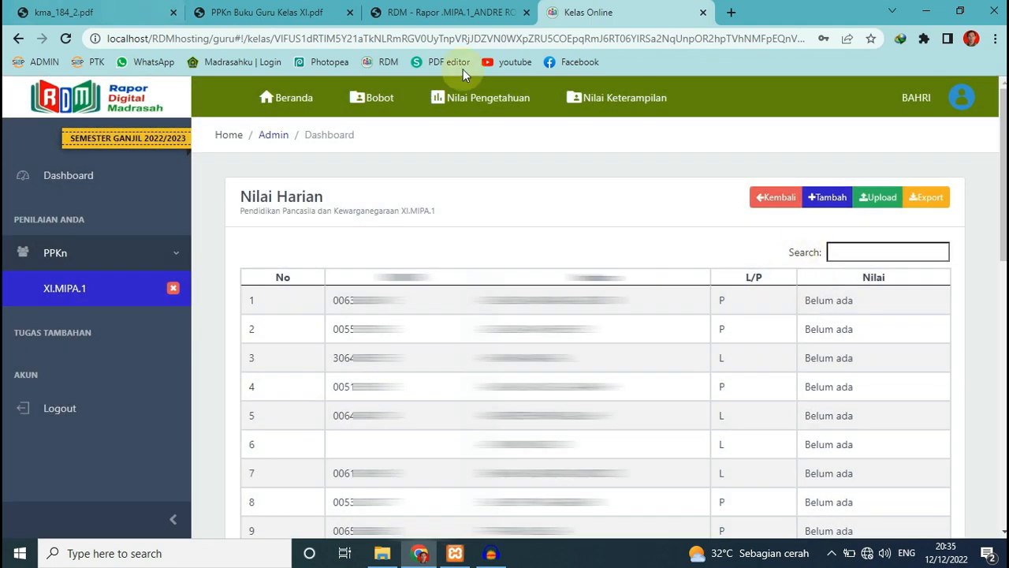
Start a new daily score entry for XI.MIPA.1 and name it PH 1
click(828, 200)
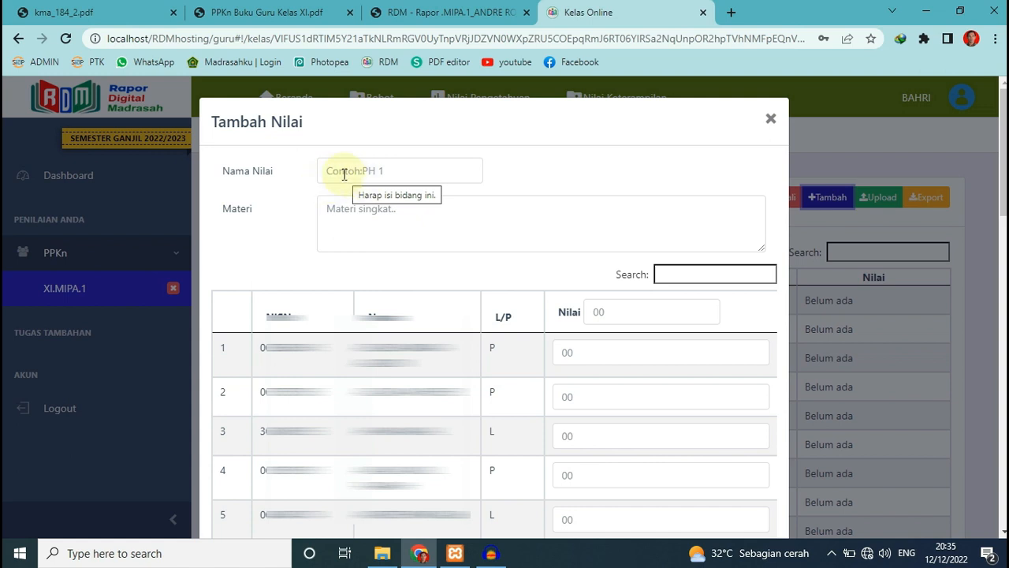
click(344, 173)
text(P)
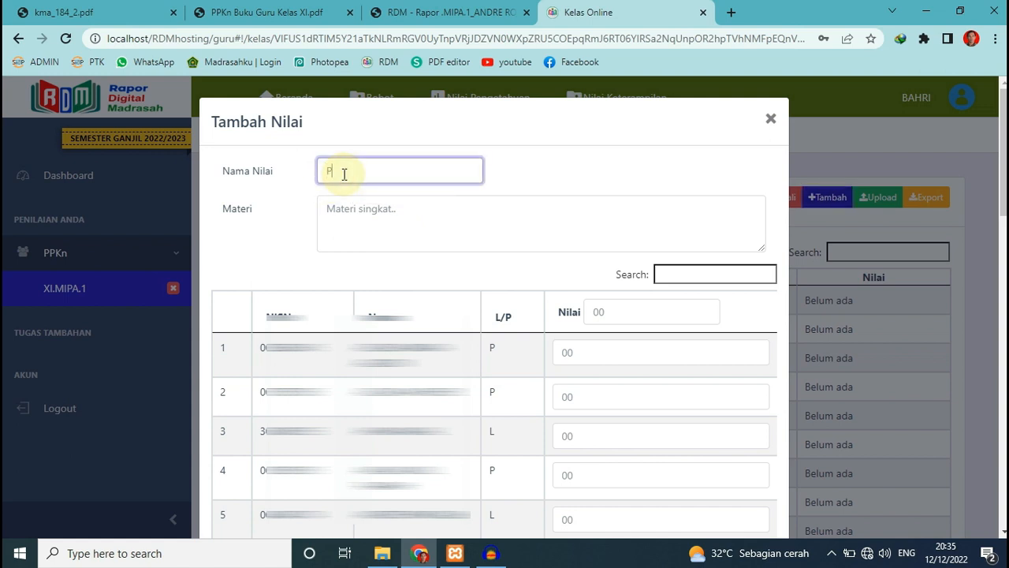
text(H 1)
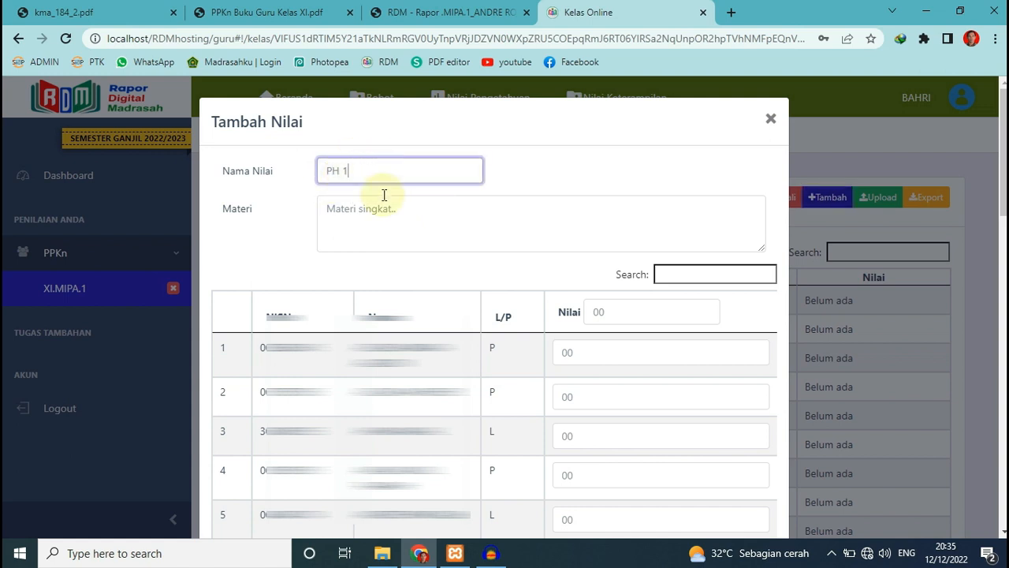
Copy the BAB 1 title "Harmonisasi Hak dan Kewajiban Asasi Manusia dalam Perspektif Pancasila" from the contents page of PPKn Buku Guru Kelas XI.pdf
click(359, 211)
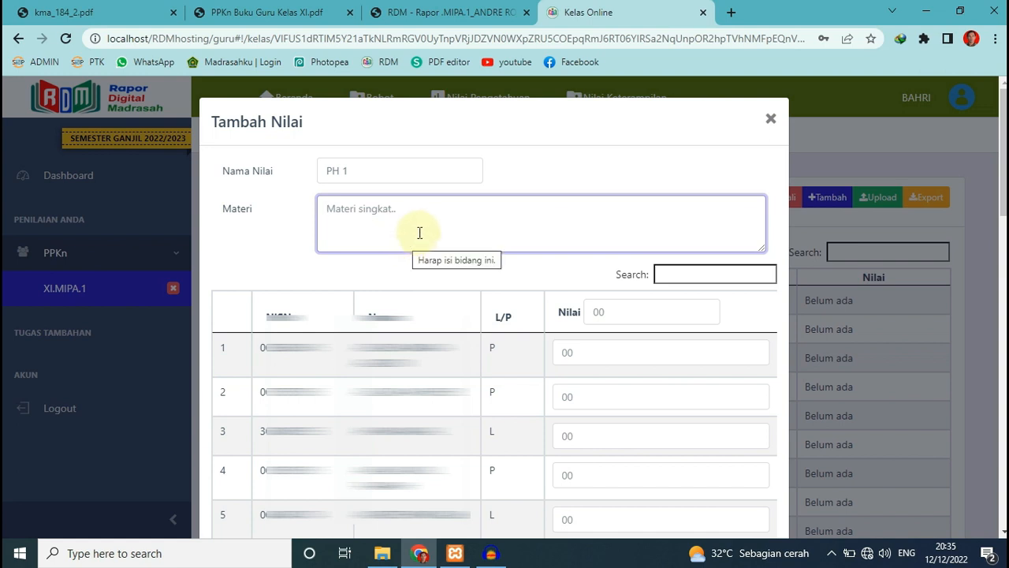
click(265, 13)
scroll(631, 278, down, 5)
scroll(635, 289, down, 15)
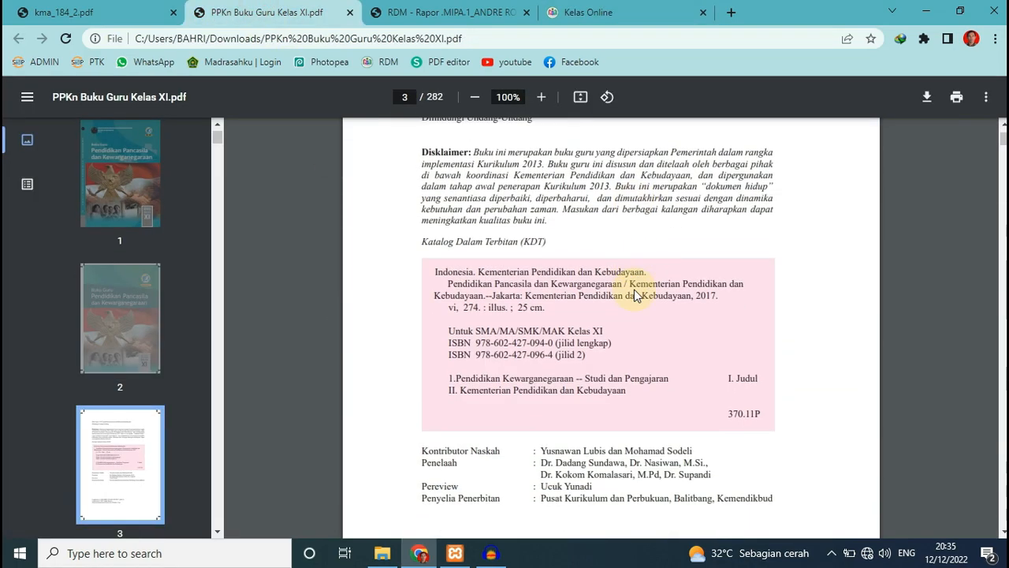
scroll(637, 295, down, 8)
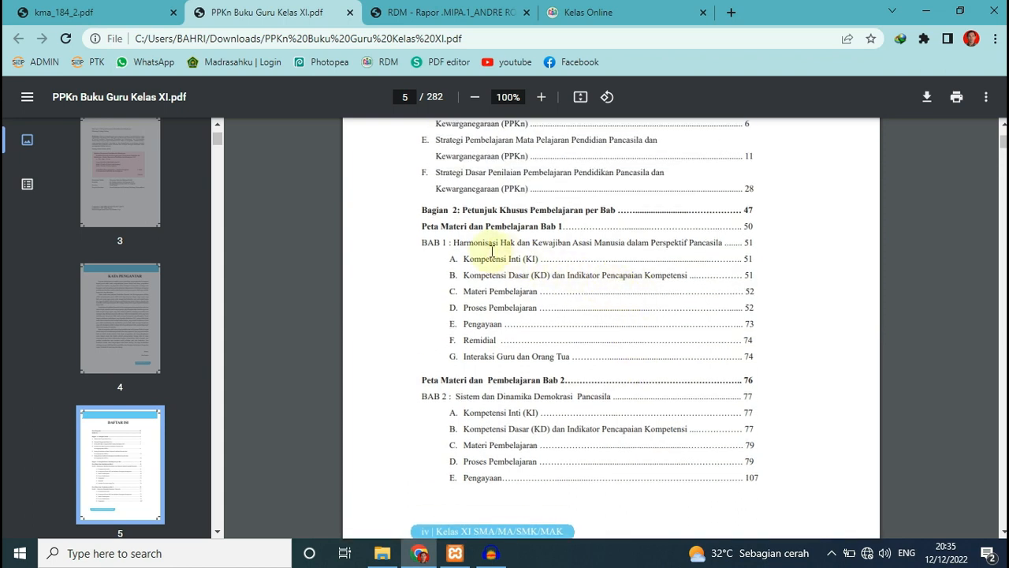
drag(455, 244, 722, 247)
key(ctrl+c)
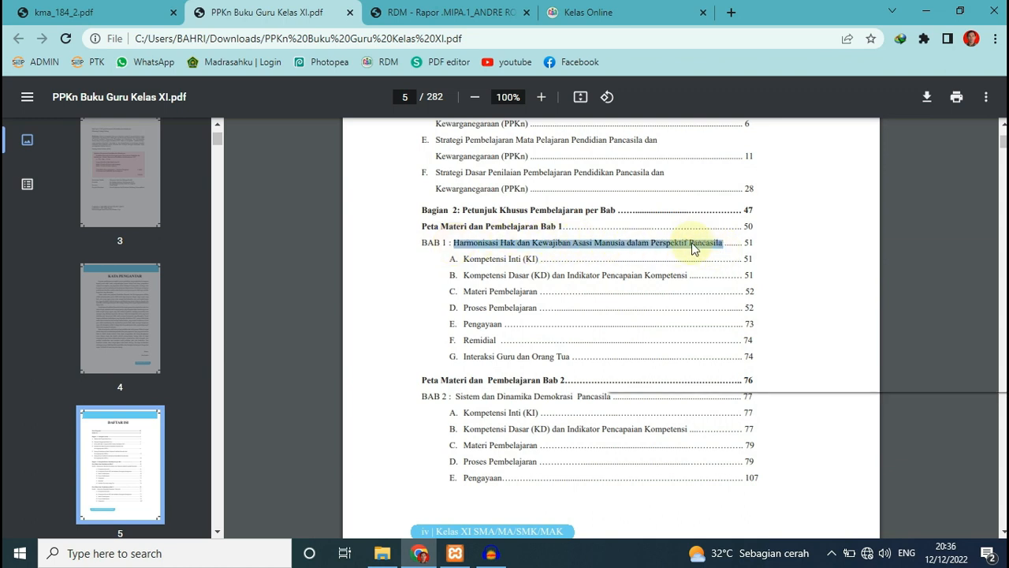
right_click(693, 246)
click(643, 255)
Return to the Tambah Nilai form and paste the copied chapter title as the Materi of PH 1
click(573, 9)
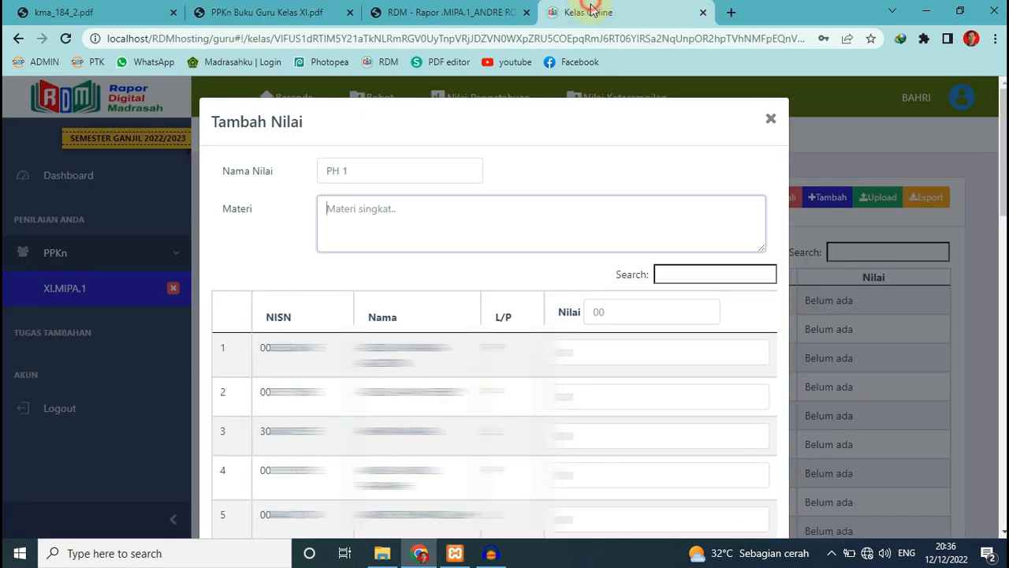
click(437, 220)
right_click(439, 225)
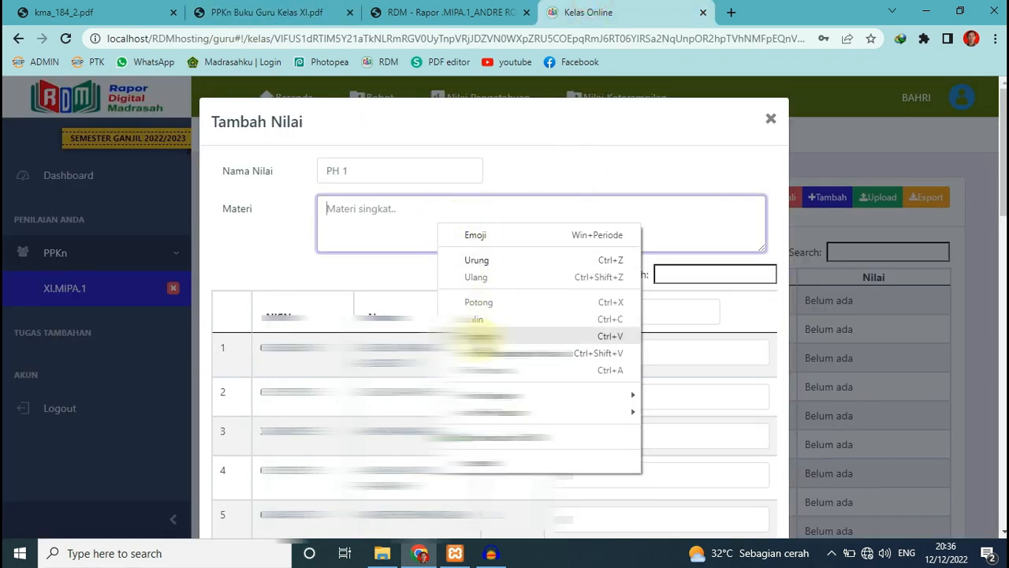
click(487, 336)
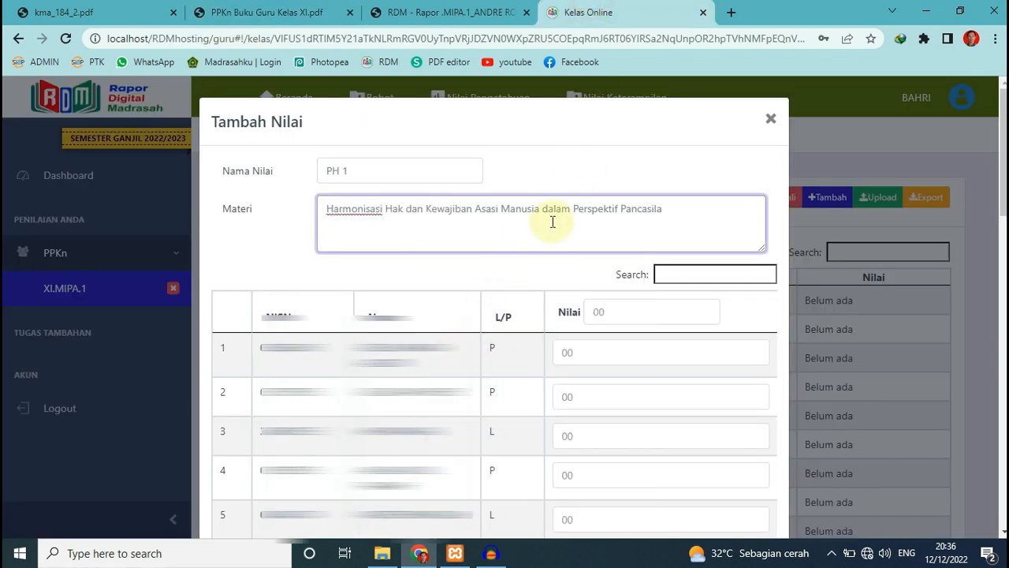
Enter individual scores of 90, 90 and 80 for the first three students
scroll(600, 319, down, 1)
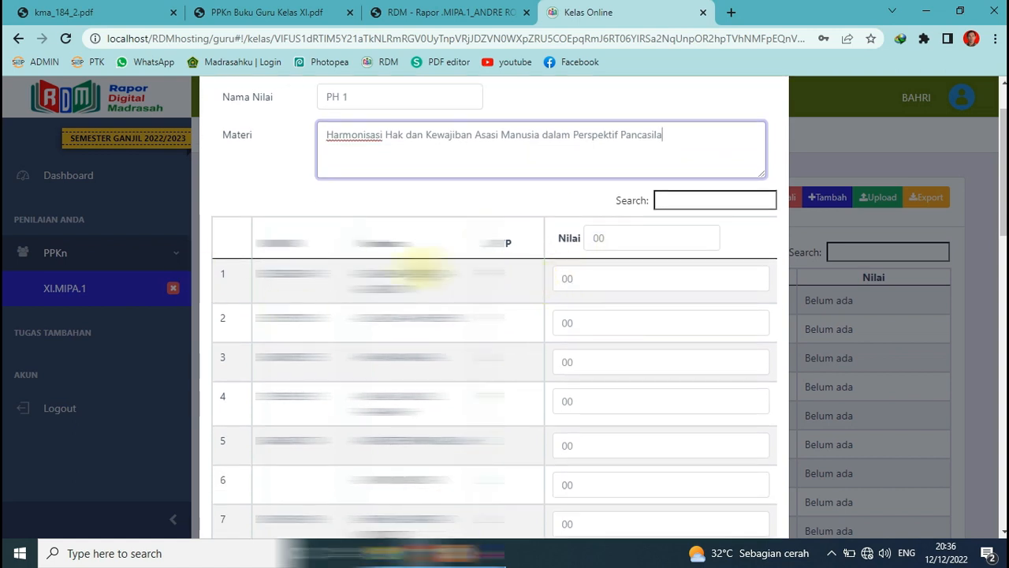
click(570, 280)
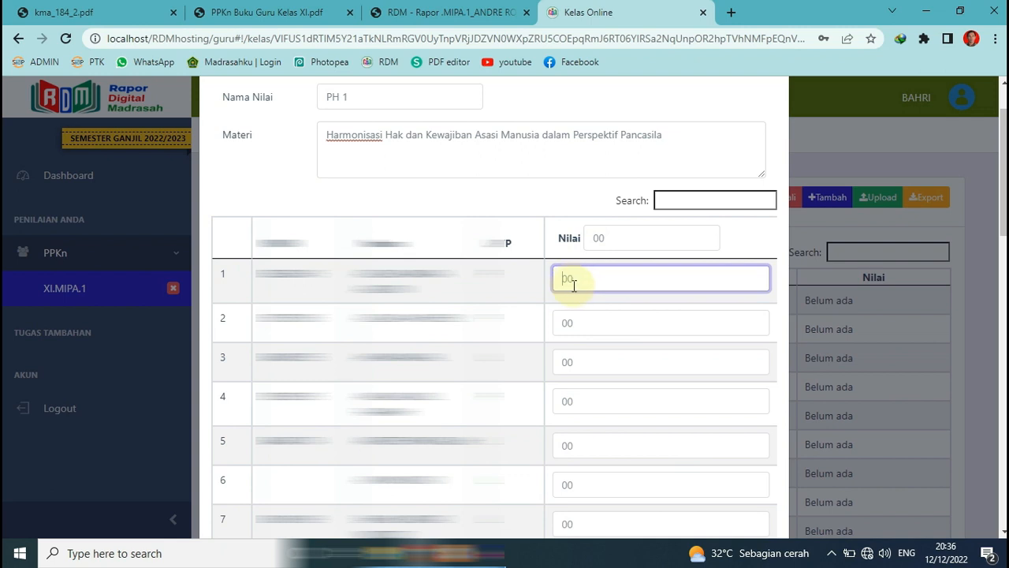
text(90)
click(568, 324)
text(90)
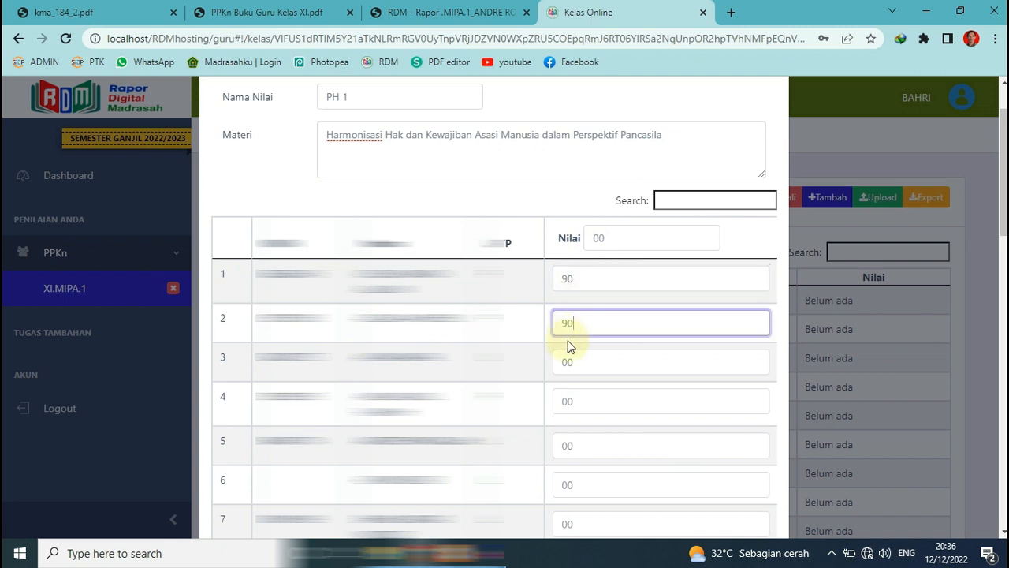
click(567, 356)
text(80)
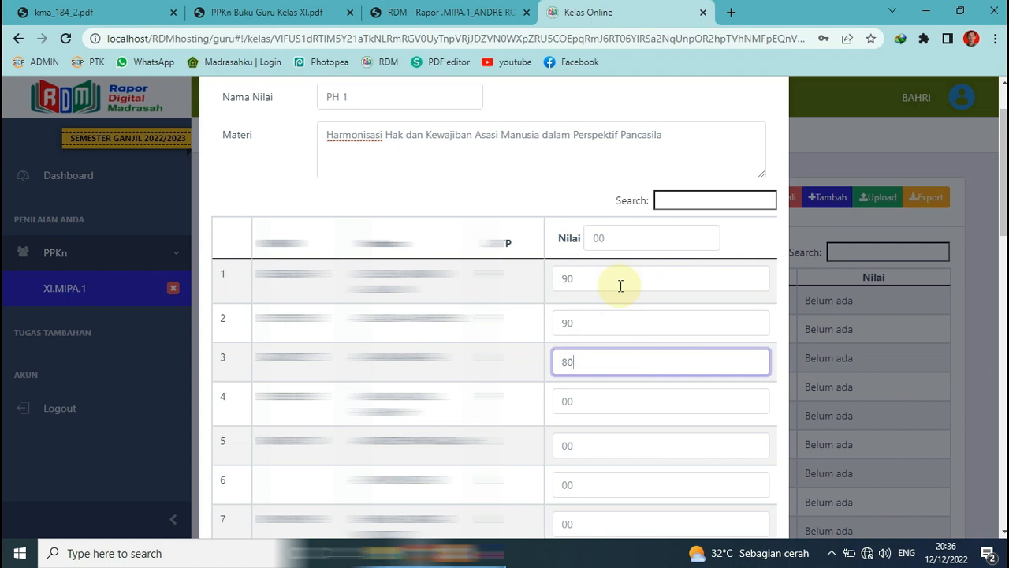
Fill the PH 1 score of every student with 80 at once and check the filled list
click(593, 239)
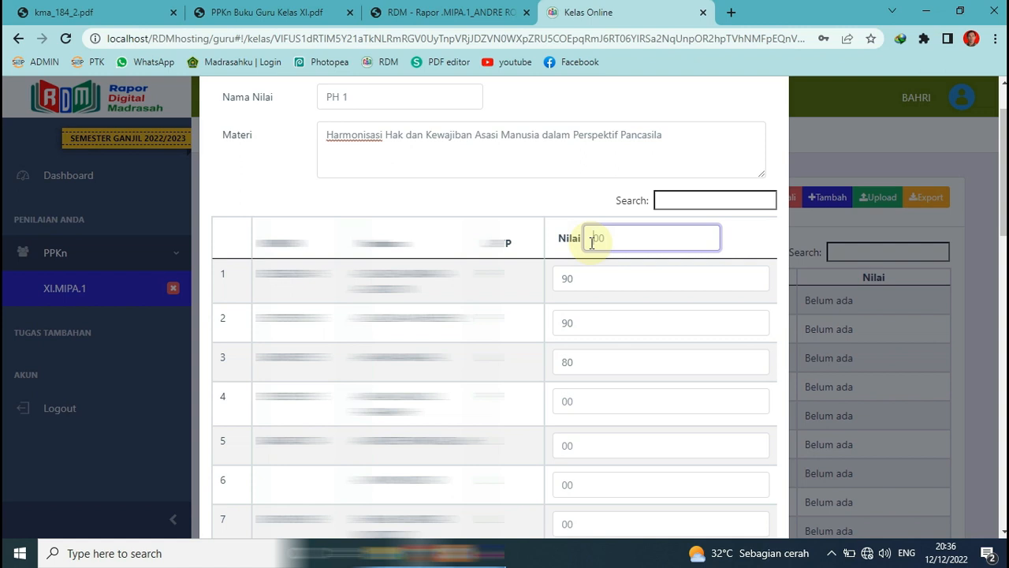
text(80)
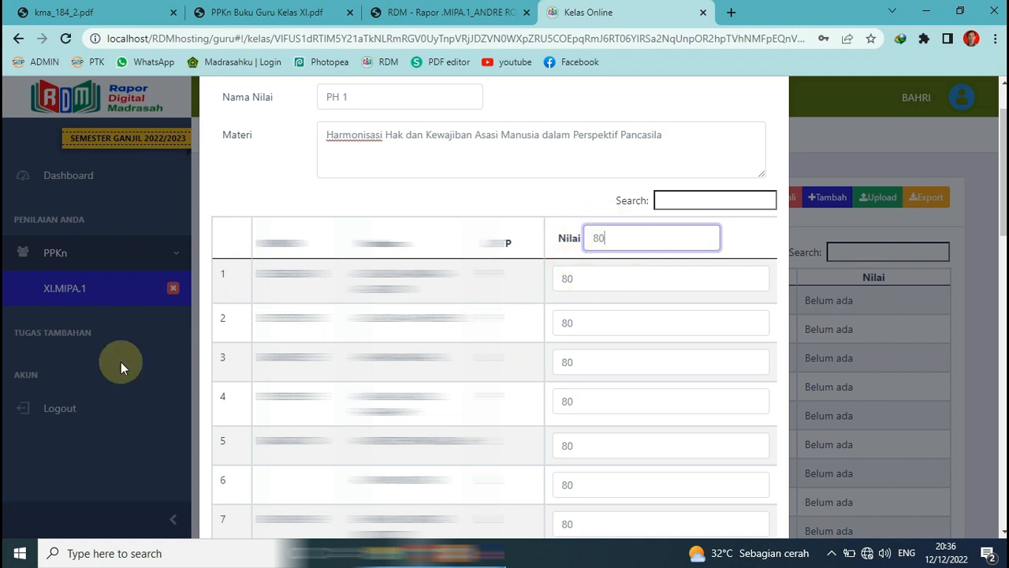
scroll(629, 327, down, 10)
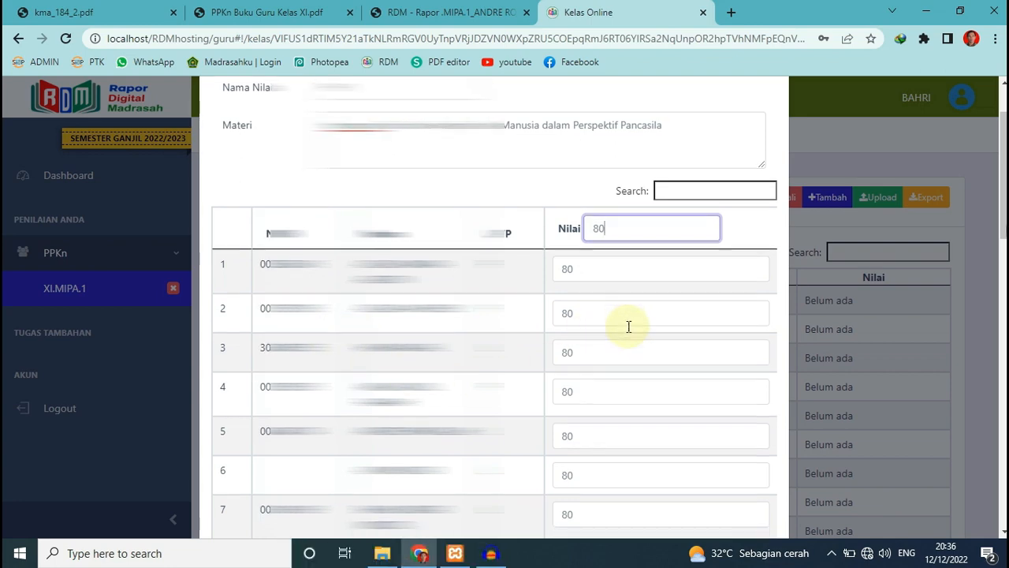
scroll(628, 327, up, 10)
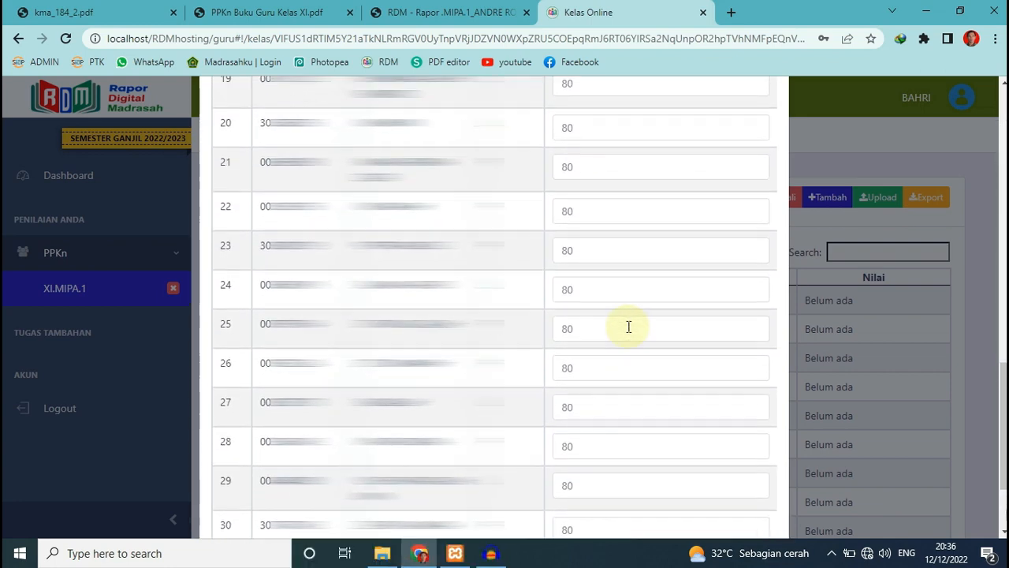
scroll(629, 326, up, 2)
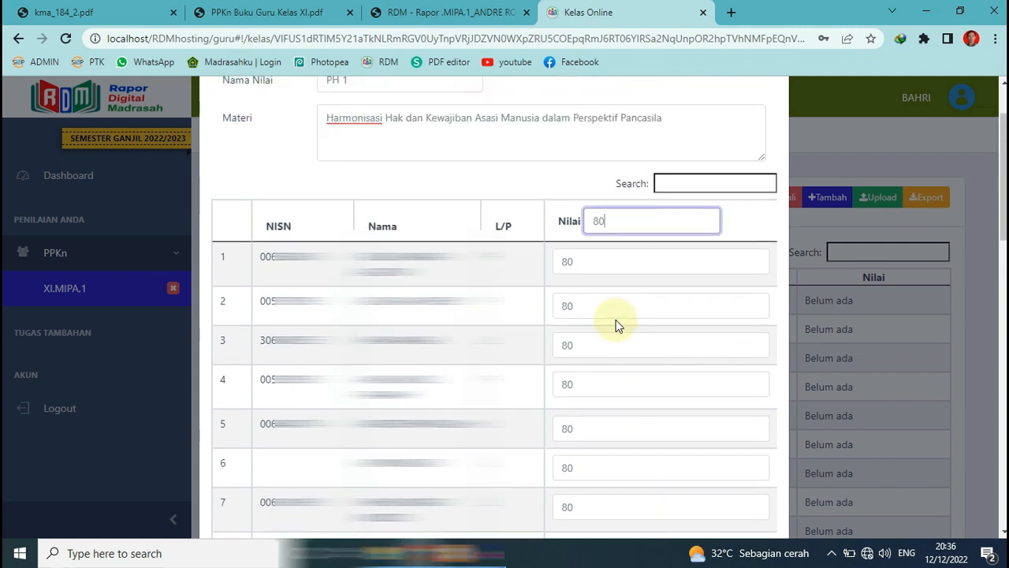
Set the scores of students 2 and 4 to 90 and save the PH 1 scores
click(578, 304)
double_click(563, 304)
text(9)
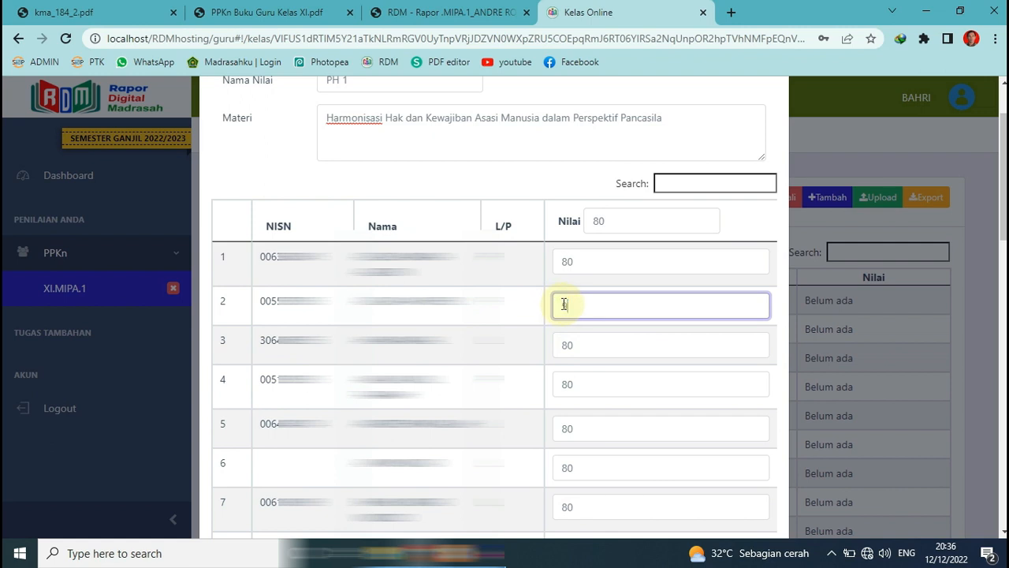
text(0)
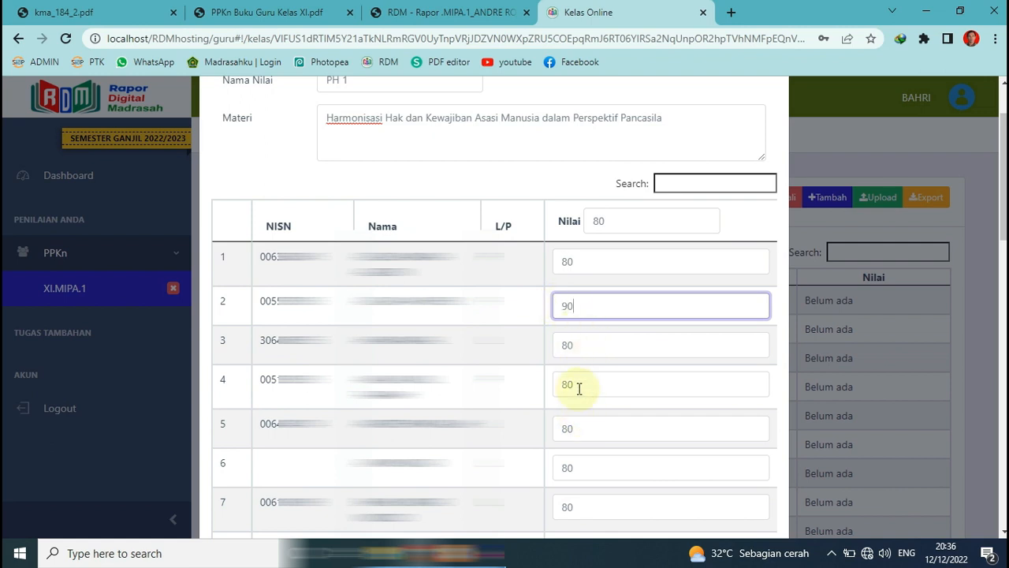
click(578, 381)
double_click(568, 382)
text(90)
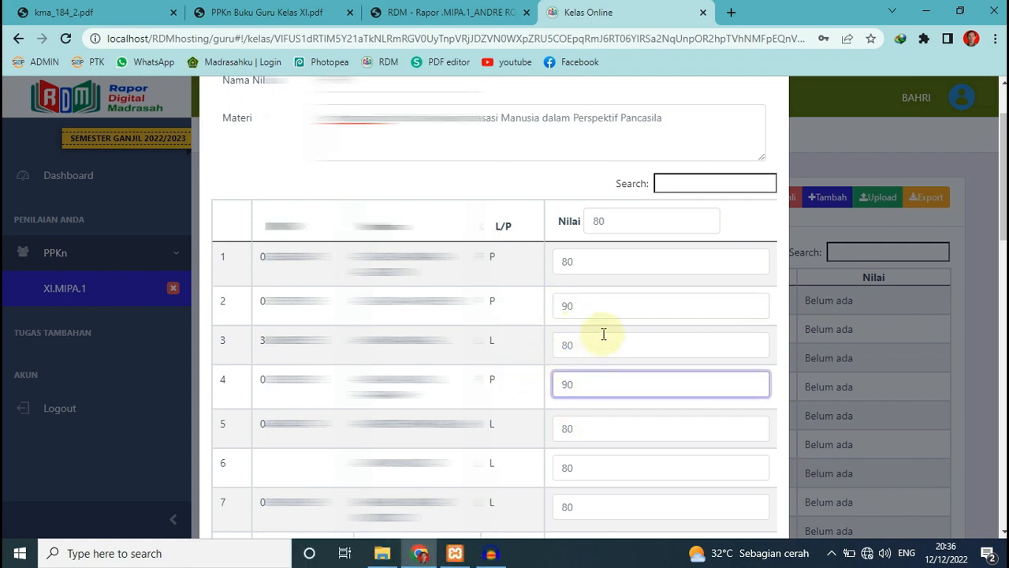
scroll(627, 308, down, 10)
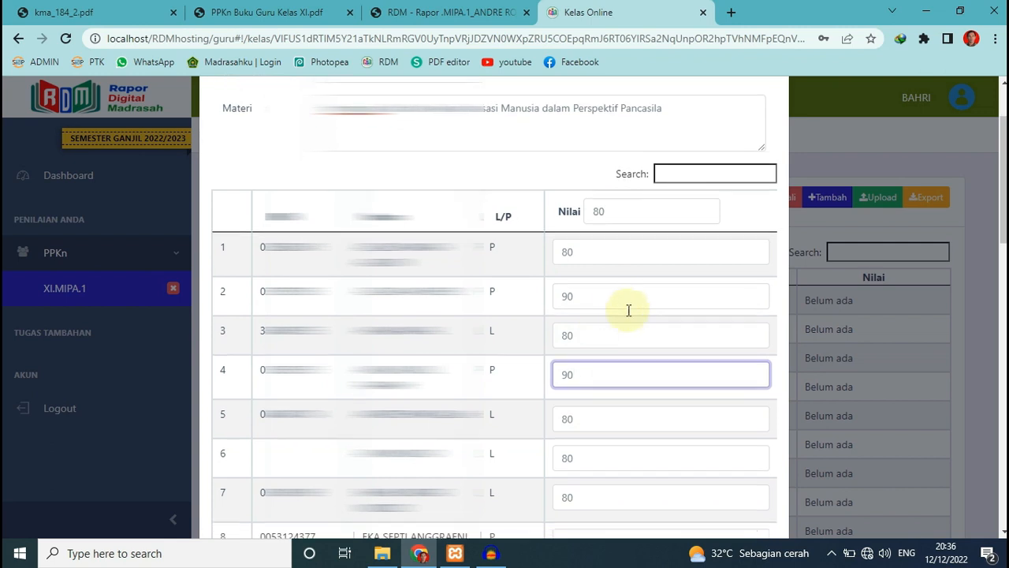
click(727, 493)
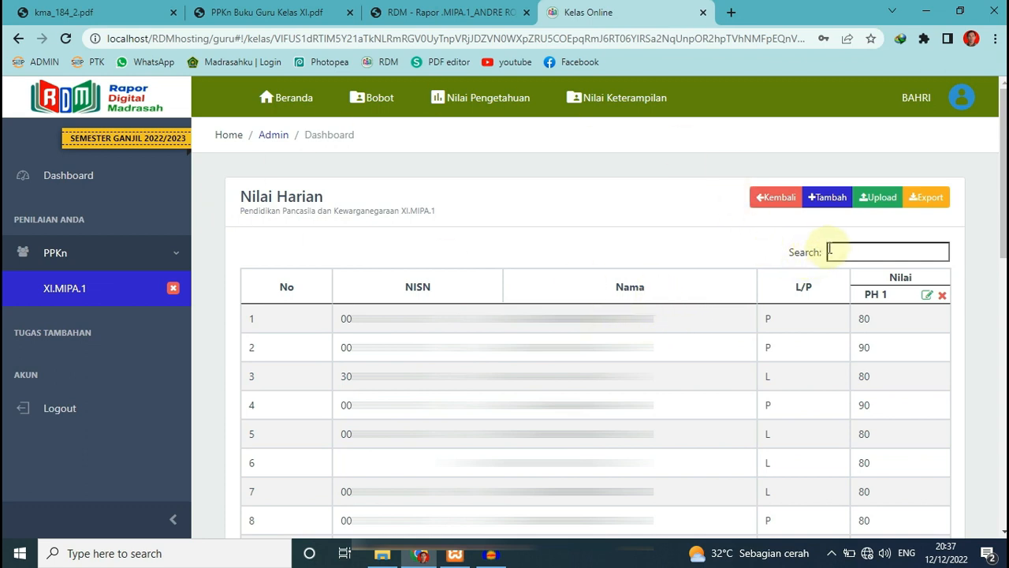
Download the Excel template for uploading daily scores and open the downloaded workbook in Excel
click(870, 201)
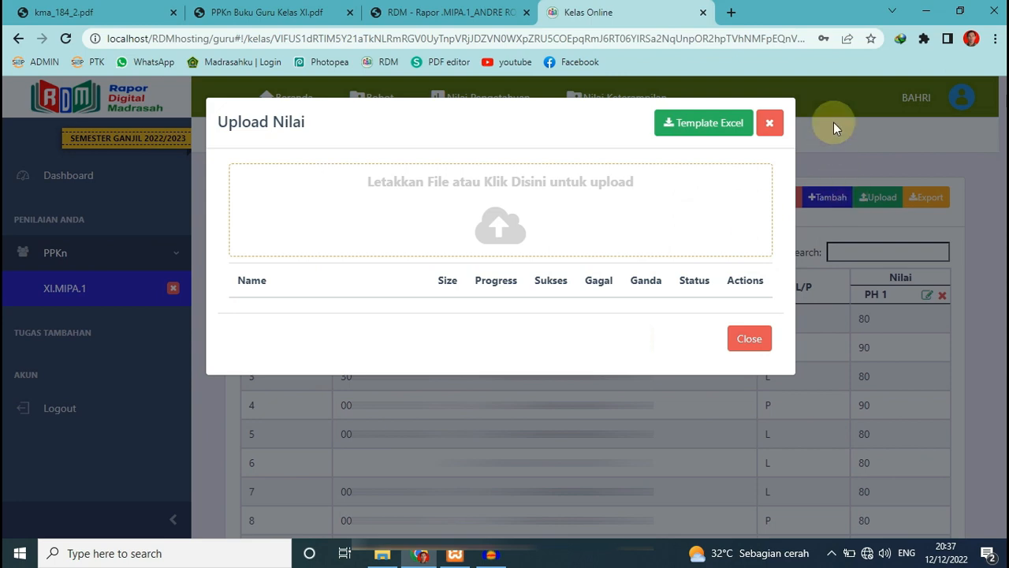
click(772, 134)
click(879, 197)
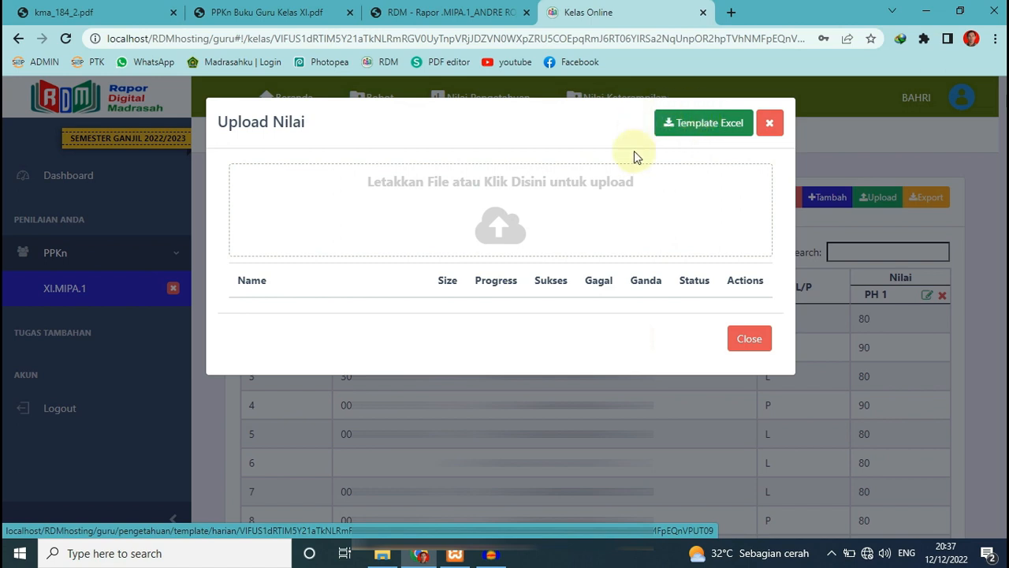
click(702, 126)
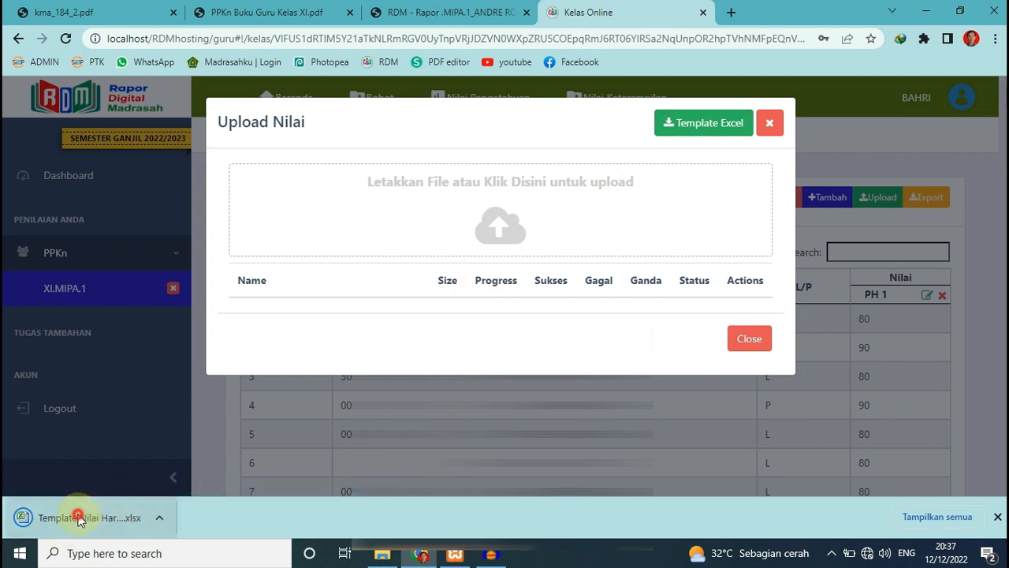
click(86, 518)
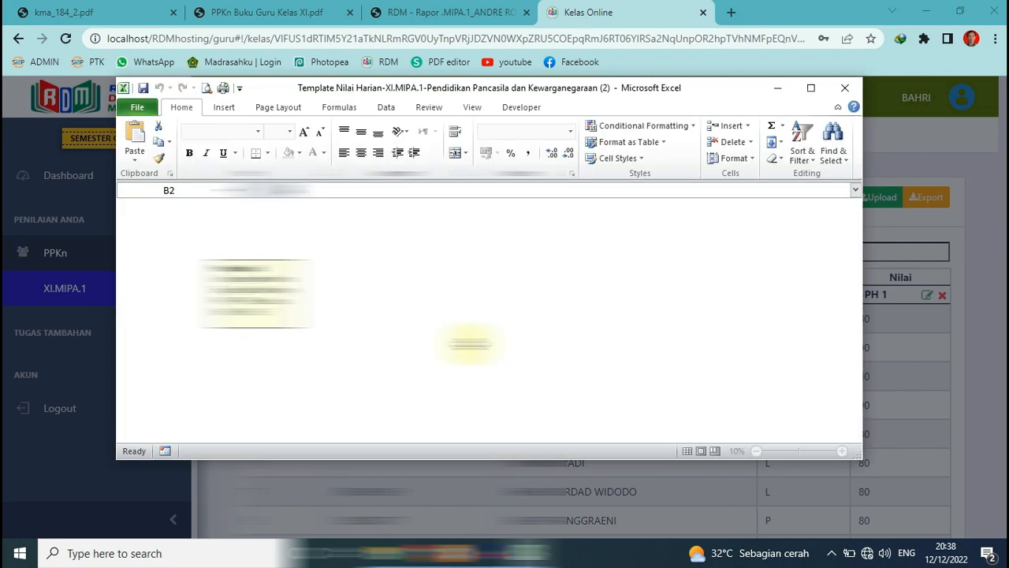
Maximize the template workbook, close the Upload Nilai dialog in the Chrome browser, and return to the workbook in Excel
click(811, 89)
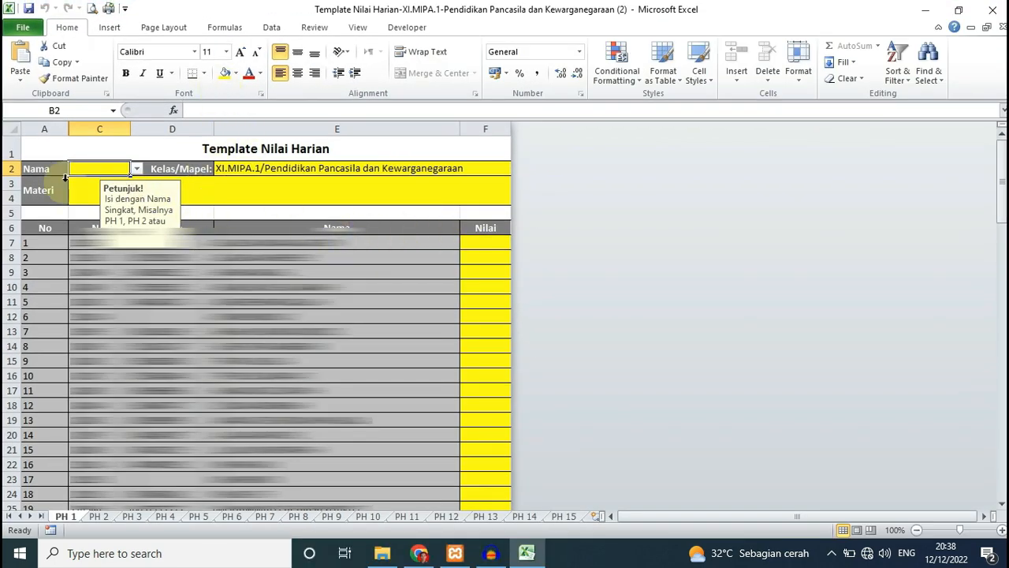
click(37, 168)
click(87, 170)
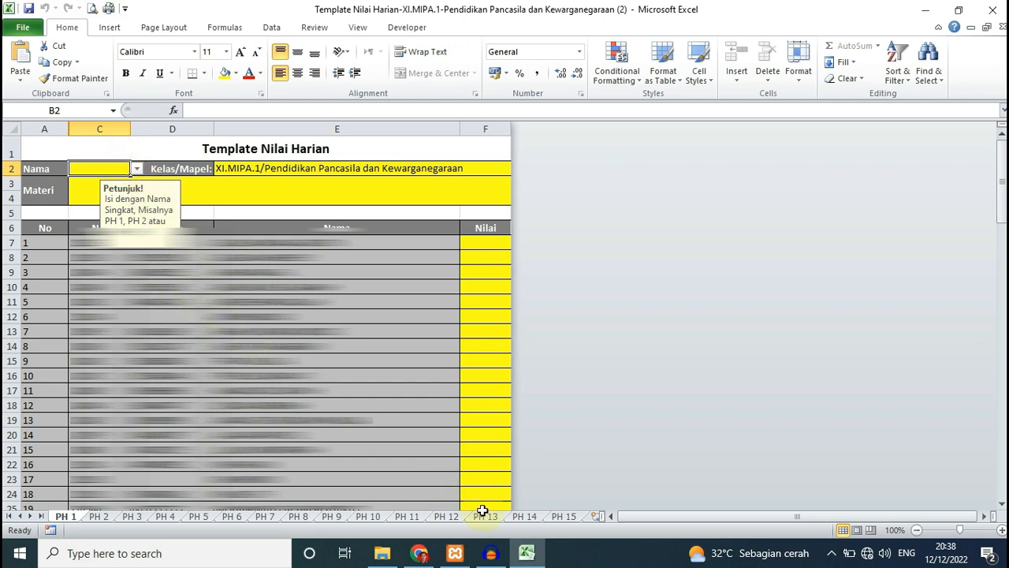
click(419, 553)
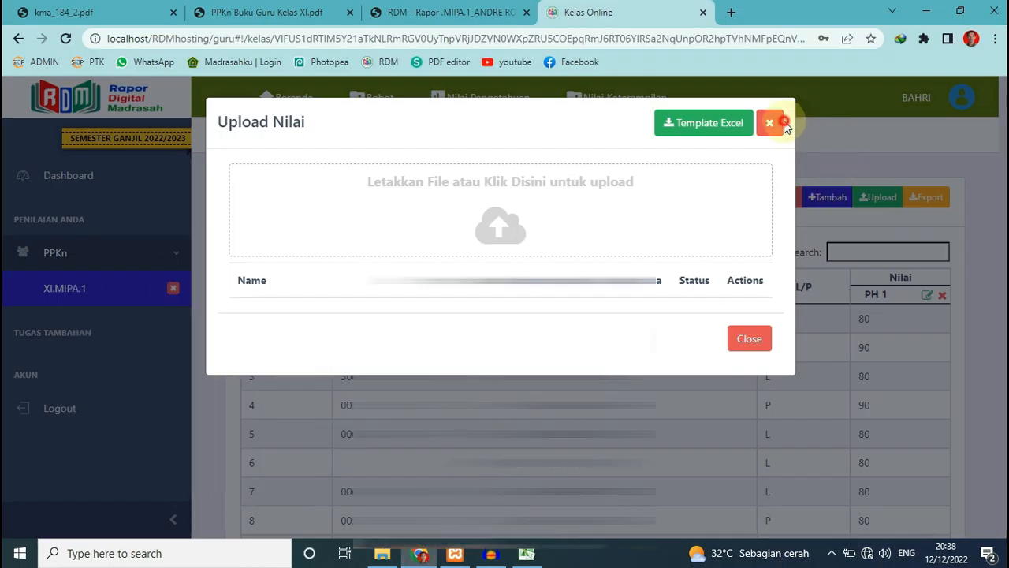
click(783, 124)
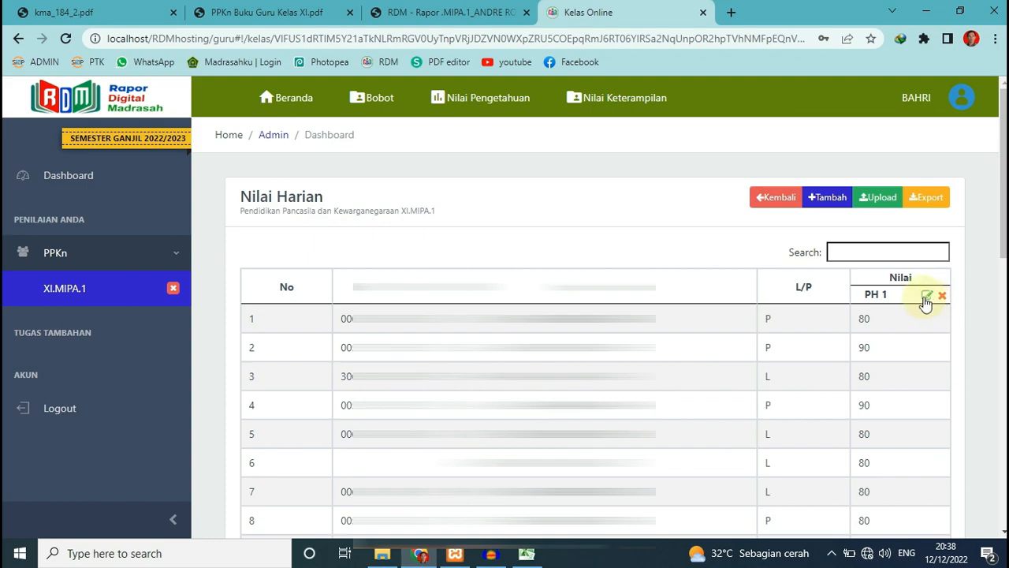
click(527, 553)
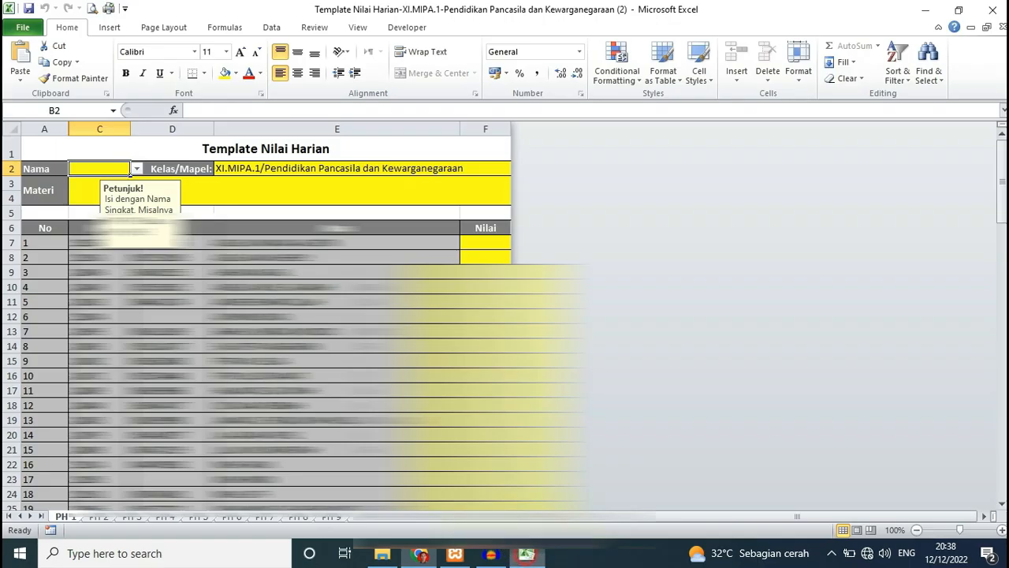
Set the assessment name on the PH 2 sheet to PH 2 and select the empty Materi cell
click(101, 516)
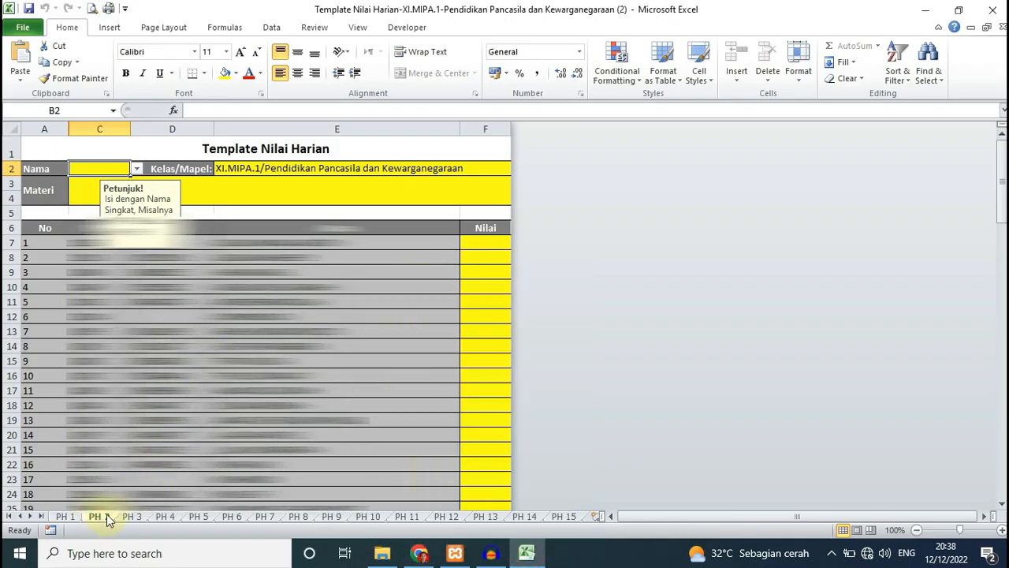
click(137, 168)
click(99, 191)
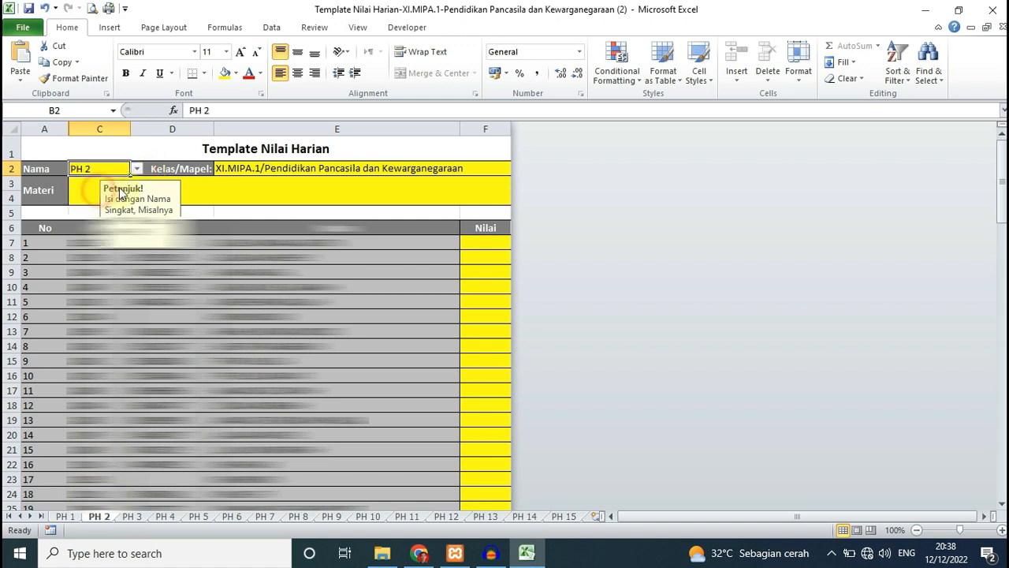
click(217, 194)
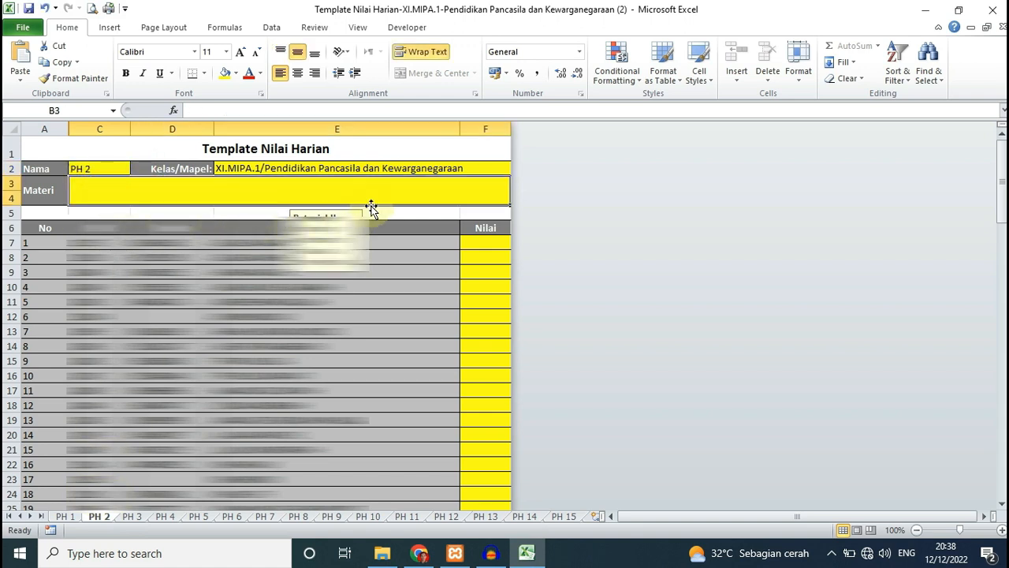
Switch to Chrome and look up the grade XI Kompetensi Dasar list in PPKn Buku Guru Kelas XI.pdf
click(431, 556)
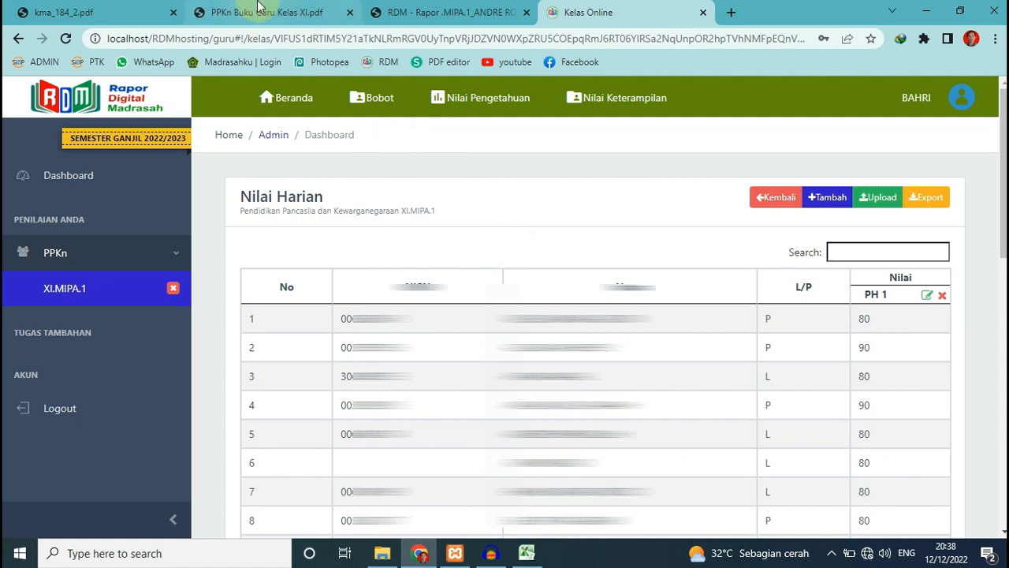
mouse_move(258, 7)
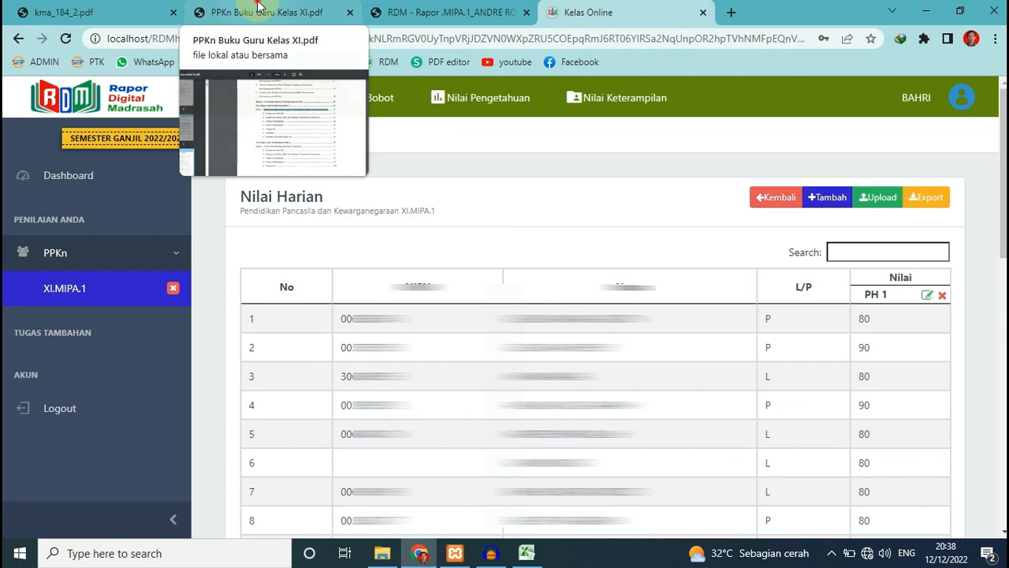
click(258, 6)
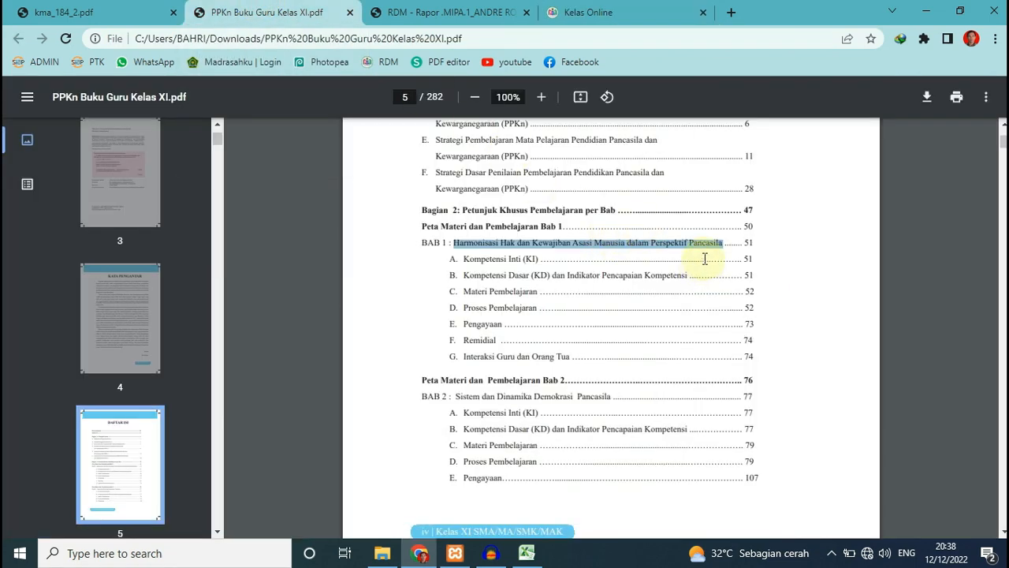
scroll(705, 259, down, 3)
scroll(701, 299, down, 3)
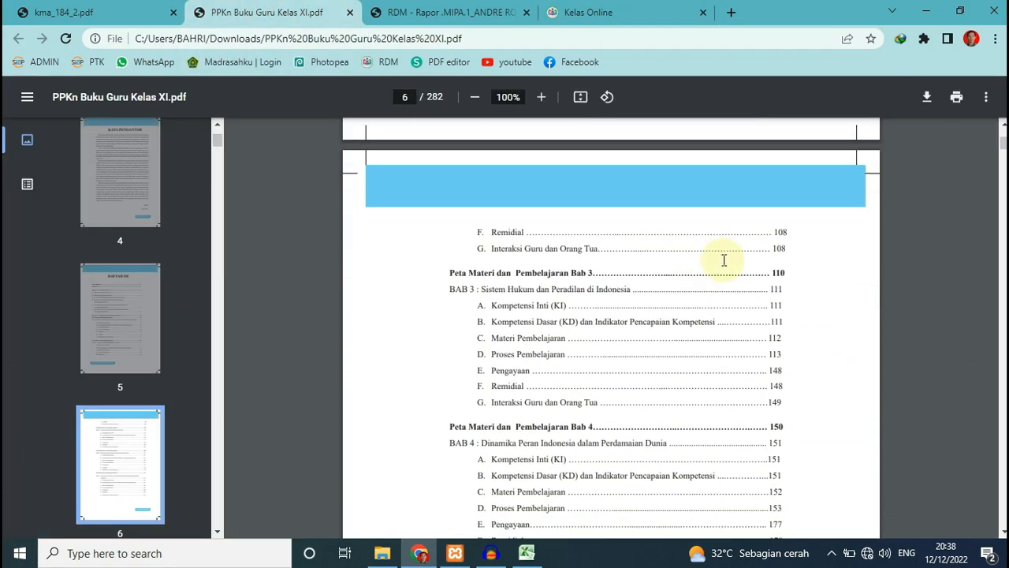
scroll(746, 293, down, 12)
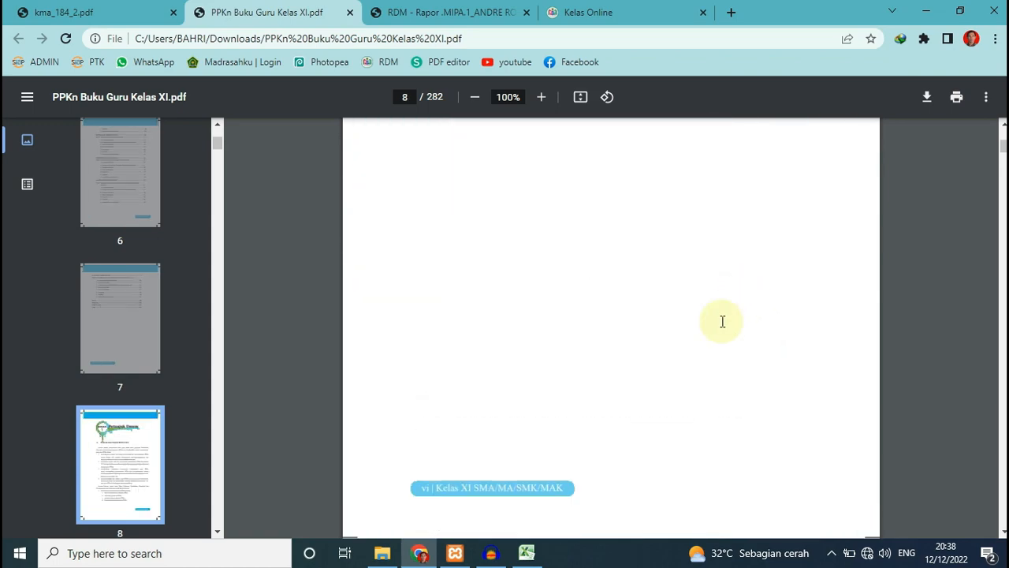
scroll(708, 325, down, 18)
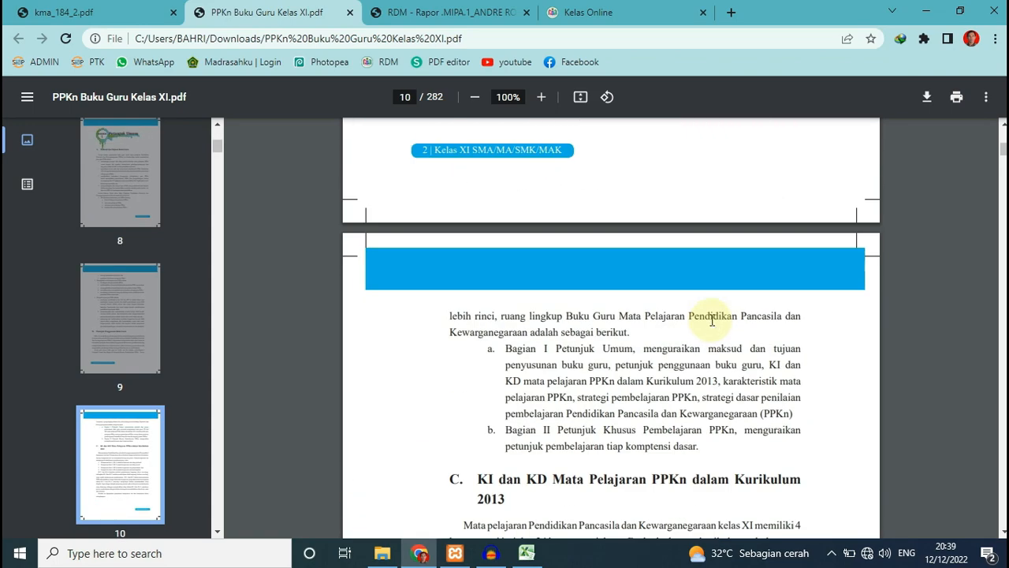
scroll(712, 320, down, 3)
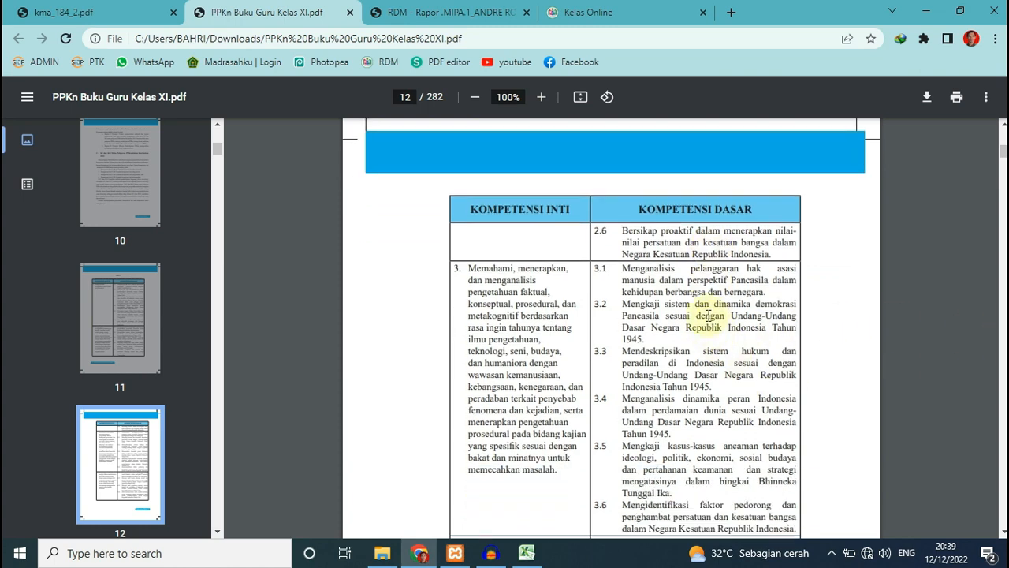
scroll(709, 316, down, 1)
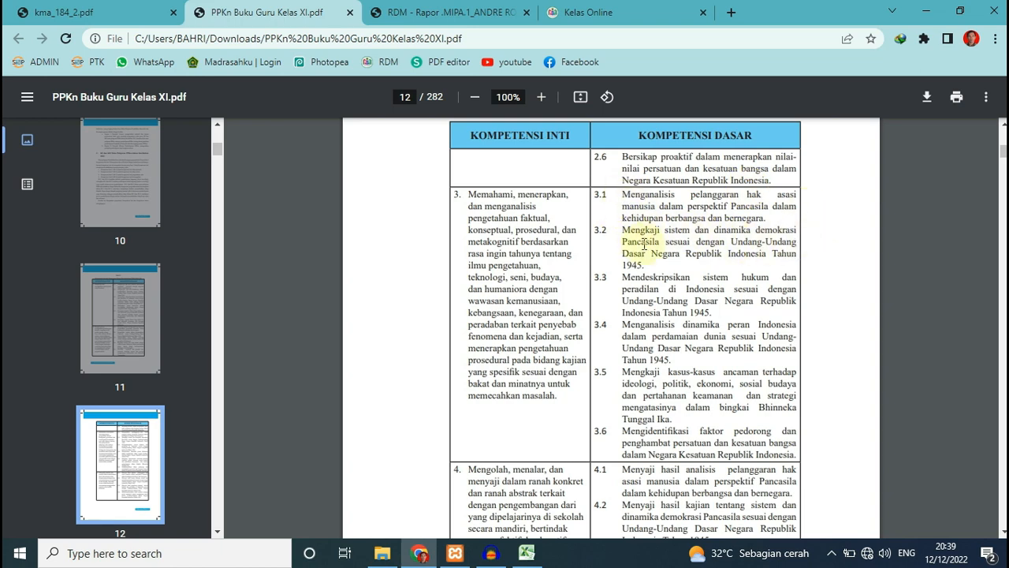
Copy the text of Kompetensi Dasar 3.2 from the PDF and paste it into the PH 2 sheet's Materi cell in Excel
drag(623, 231, 652, 266)
right_click(649, 264)
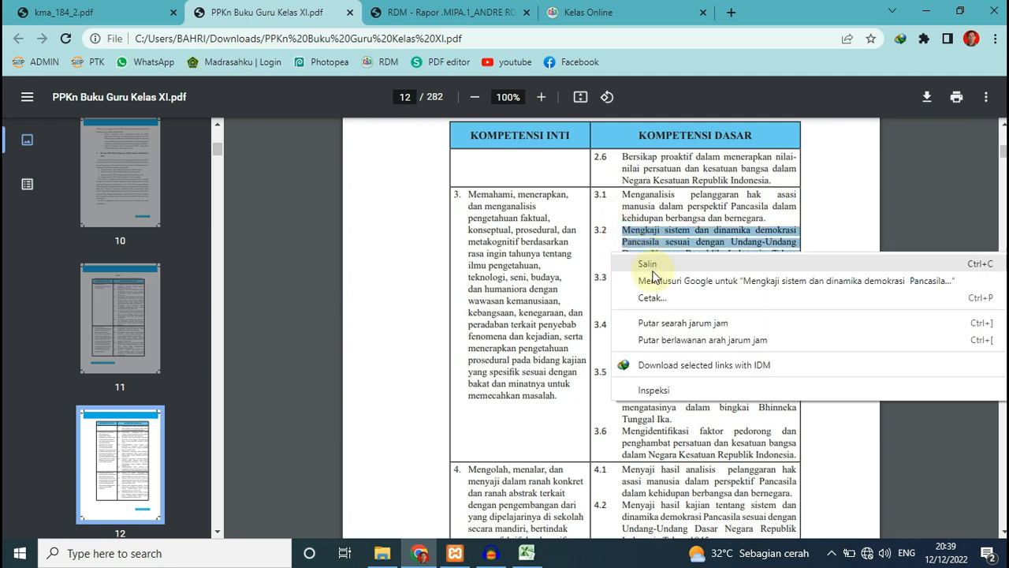
click(670, 272)
click(527, 553)
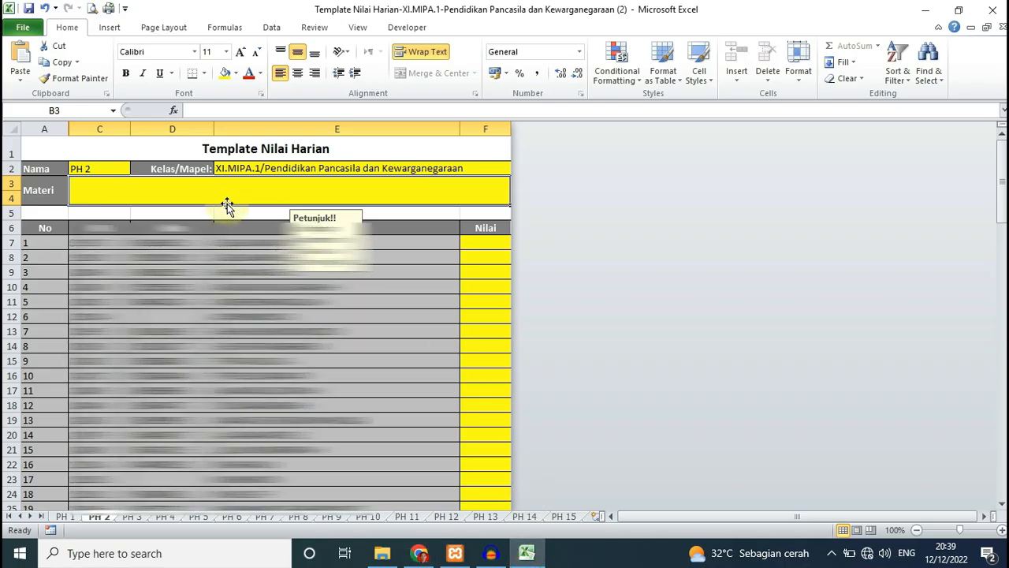
double_click(211, 191)
click(20, 61)
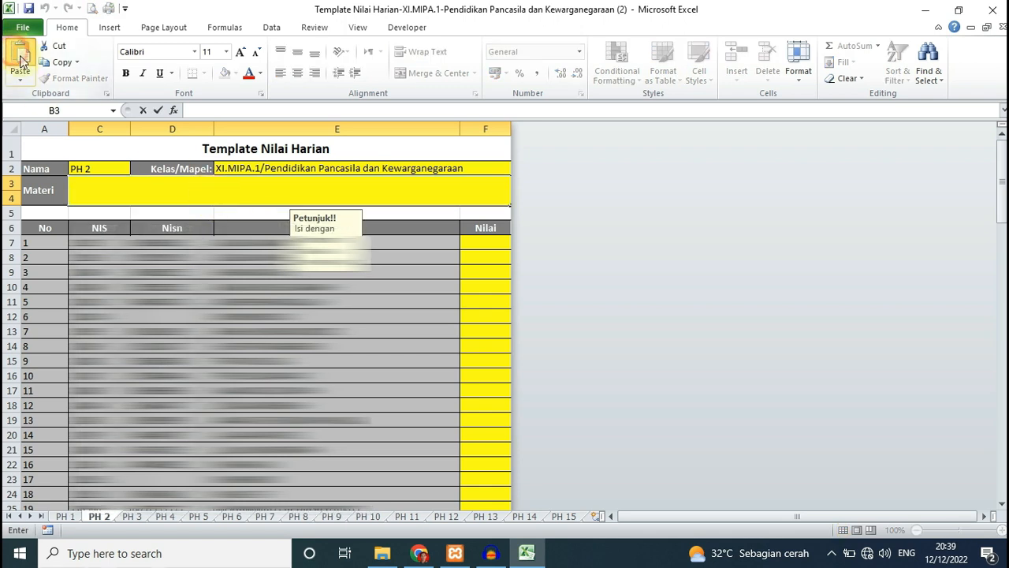
Change the initial letter of the PH 2 Materi text to lowercase "m" and remove its line breaks to form one continuous sentence
click(80, 185)
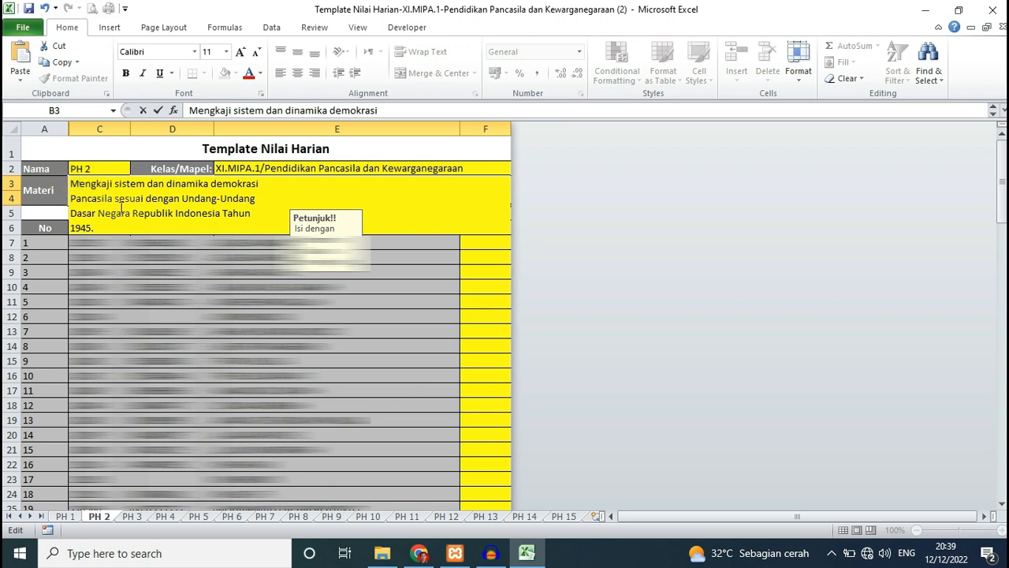
key(BackSpace)
text(m)
key(Down)
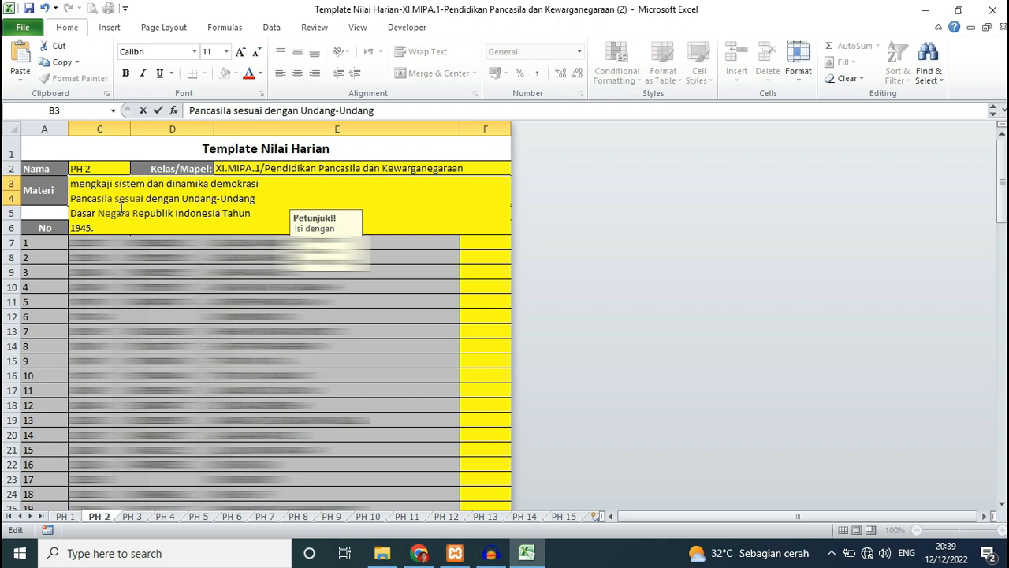
key(BackSpace)
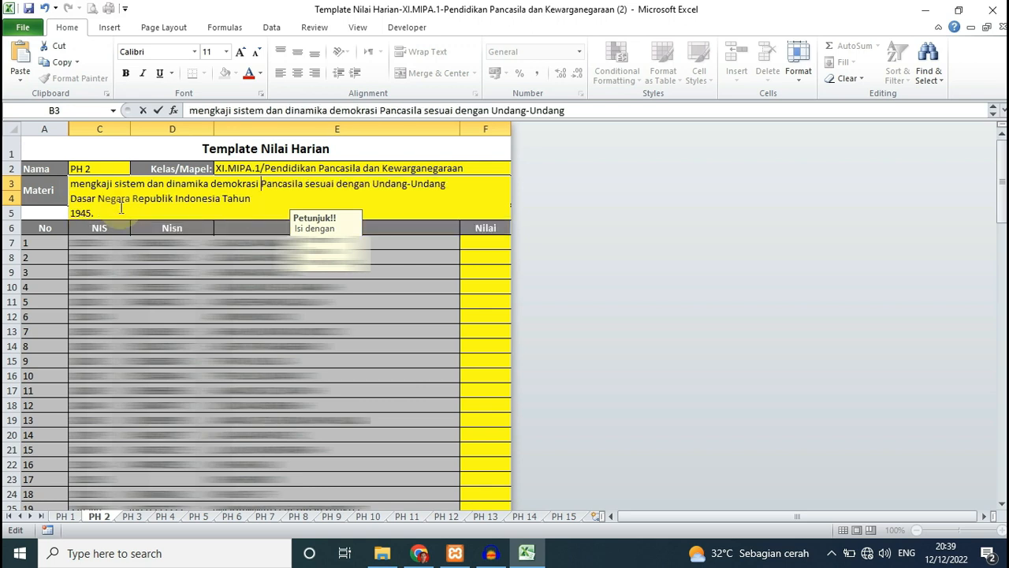
key(Down)
key(Down)
key(Up)
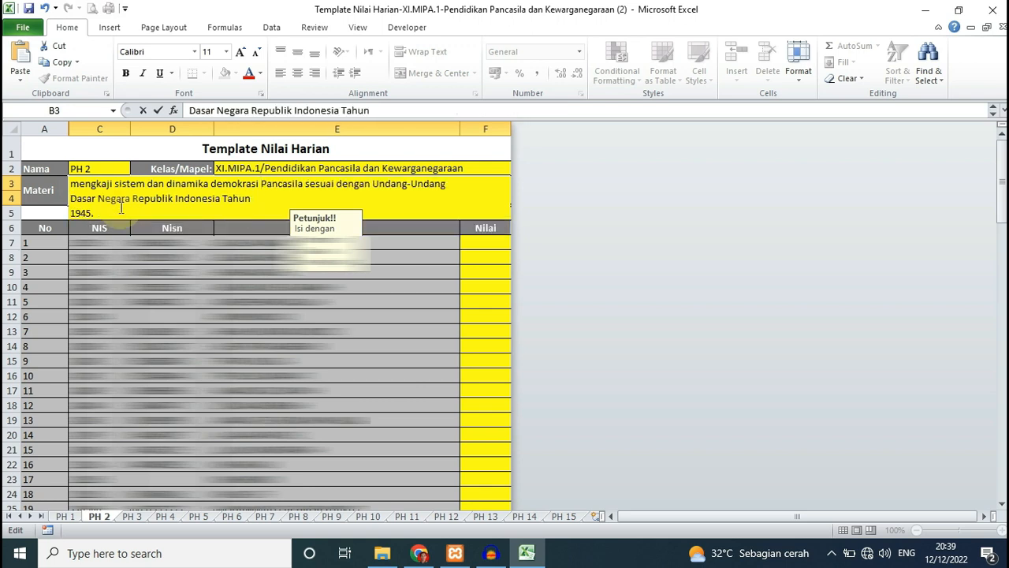
key(BackSpace)
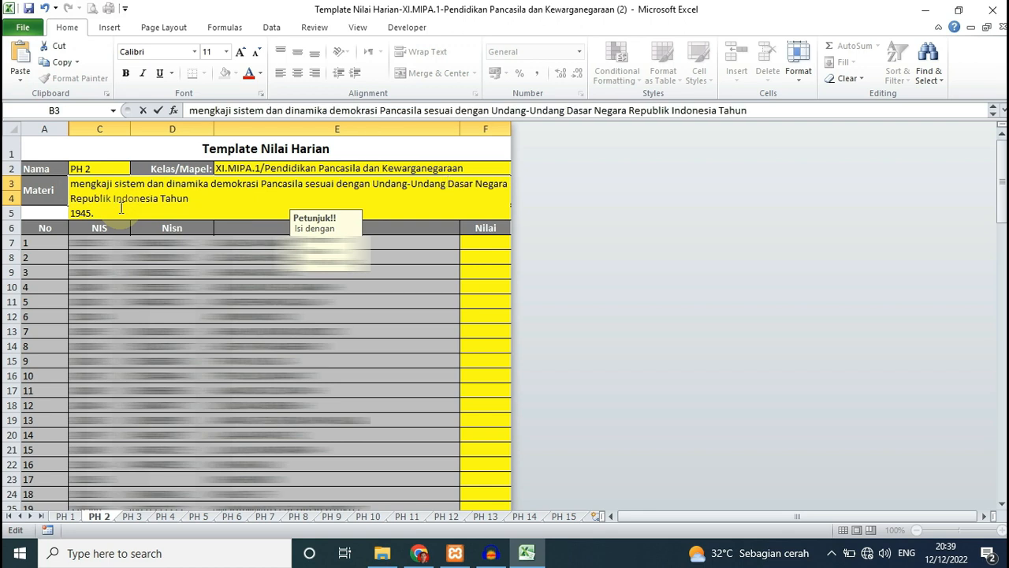
key(Down)
key(BackSpace)
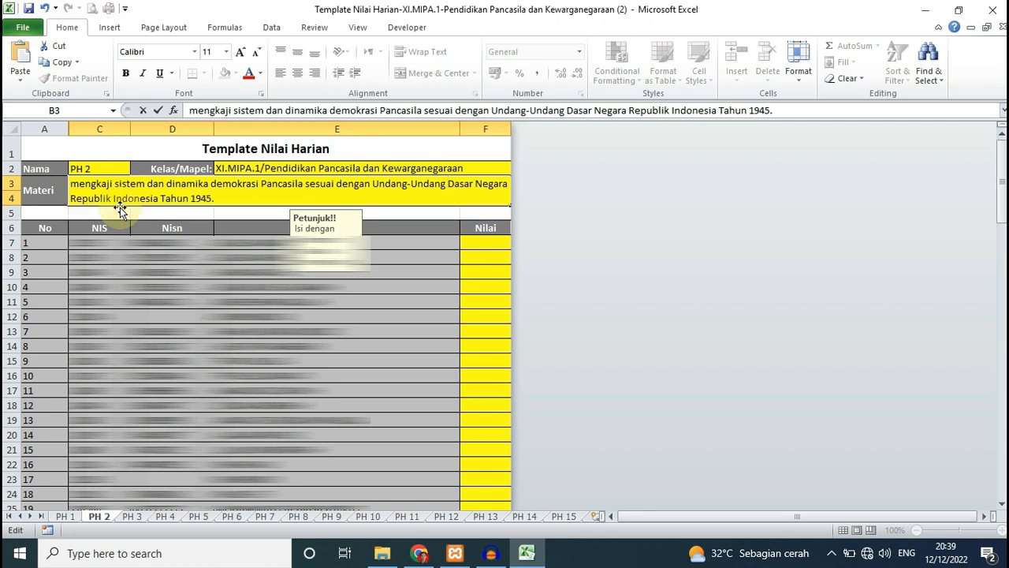
Enter a score of 80 for the first student on the PH 2 sheet and fill it down to all students
click(494, 242)
text(80)
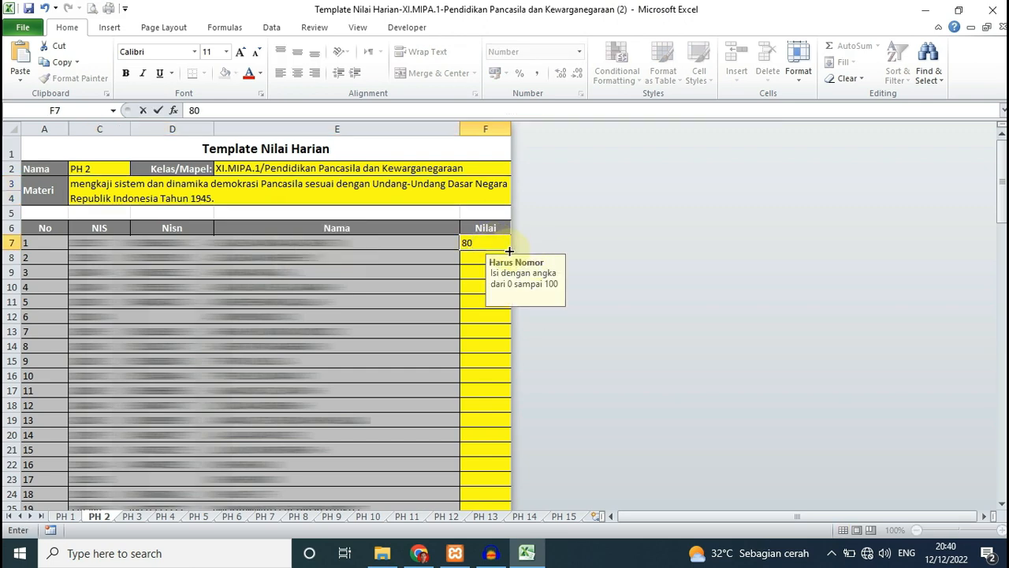
click(510, 251)
double_click(510, 251)
click(481, 333)
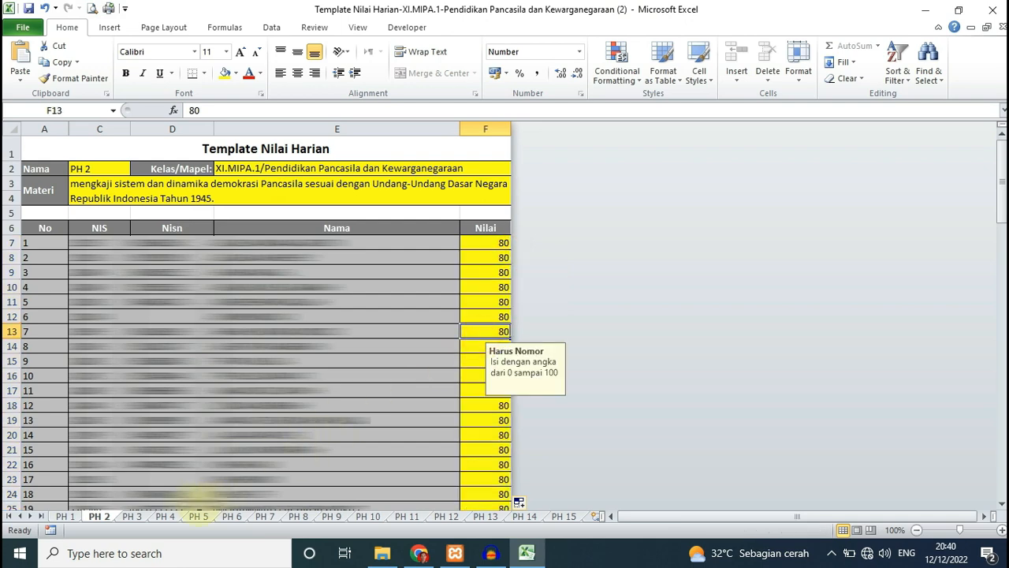
Set the assessment name on the PH 3 sheet to PH 3
click(132, 516)
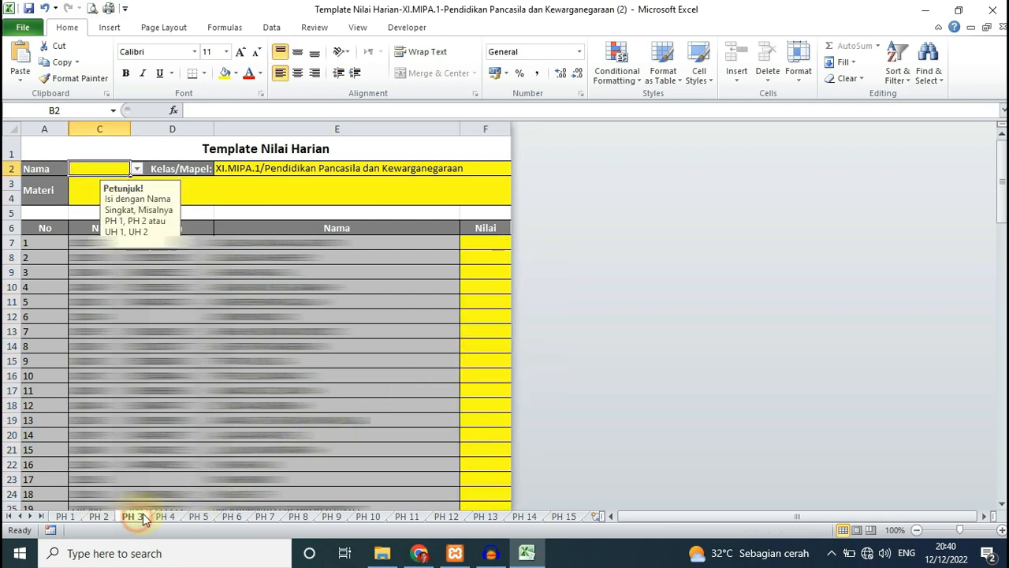
click(136, 169)
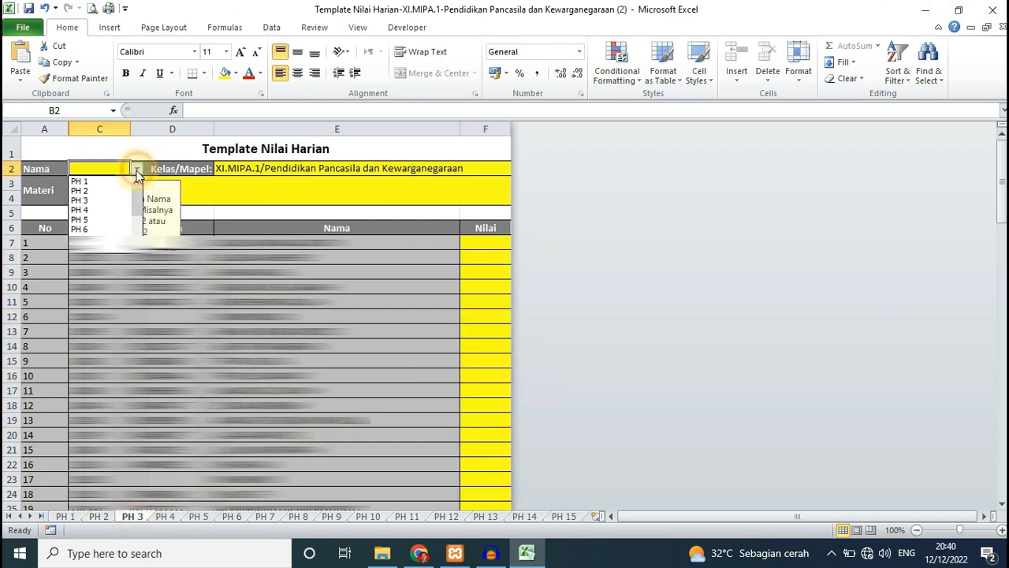
click(91, 201)
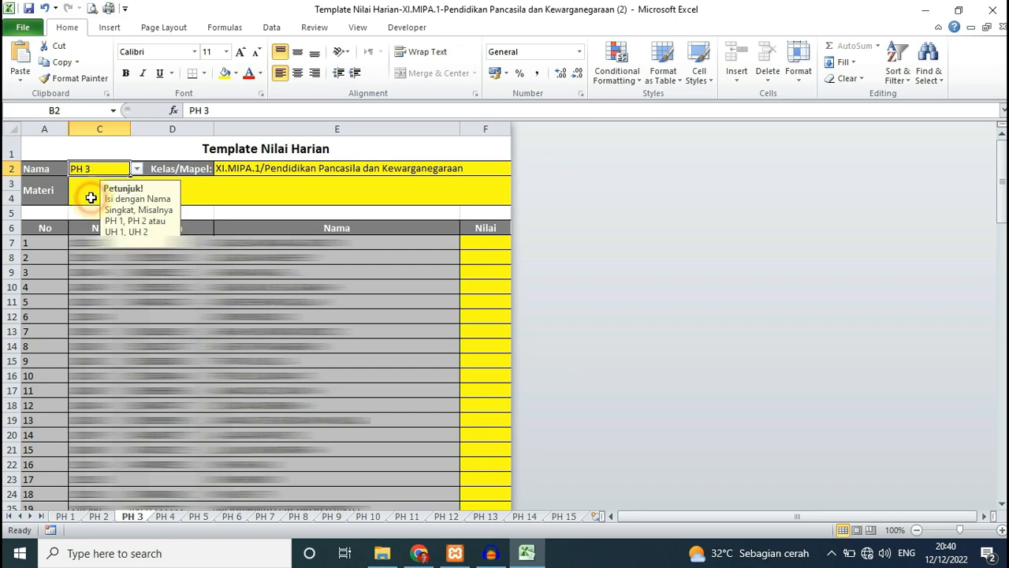
Copy the text of Kompetensi Dasar 3.3 from the PDF in Chrome and paste it into the PH 3 sheet's Materi cell in Excel
click(418, 552)
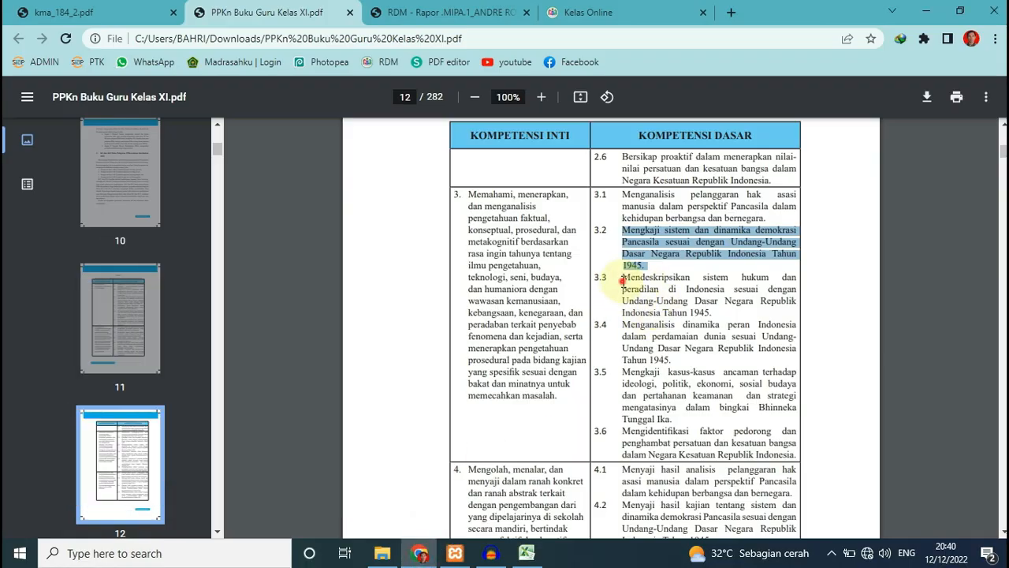
drag(623, 280, 713, 312)
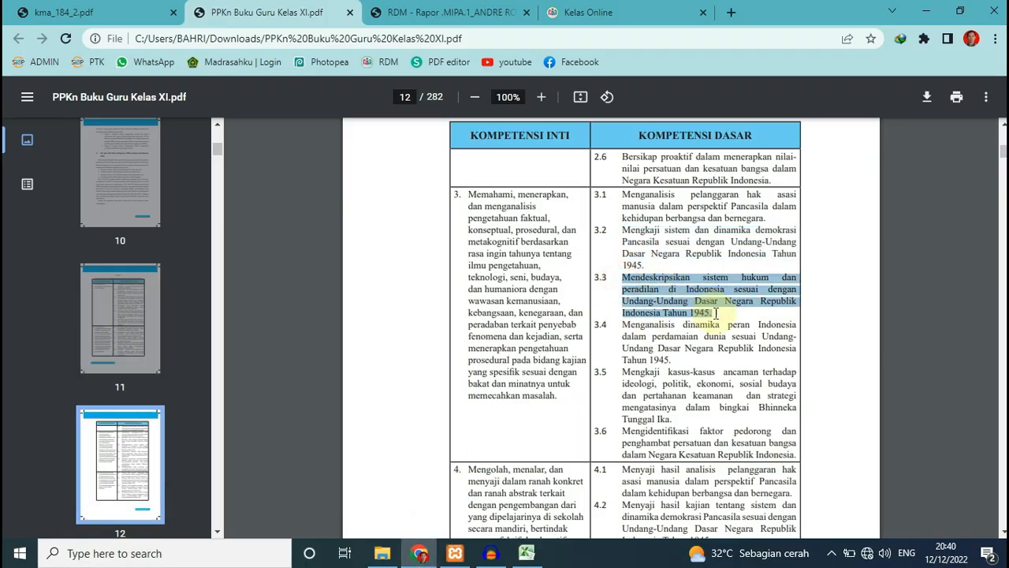
right_click(682, 293)
click(687, 304)
click(524, 552)
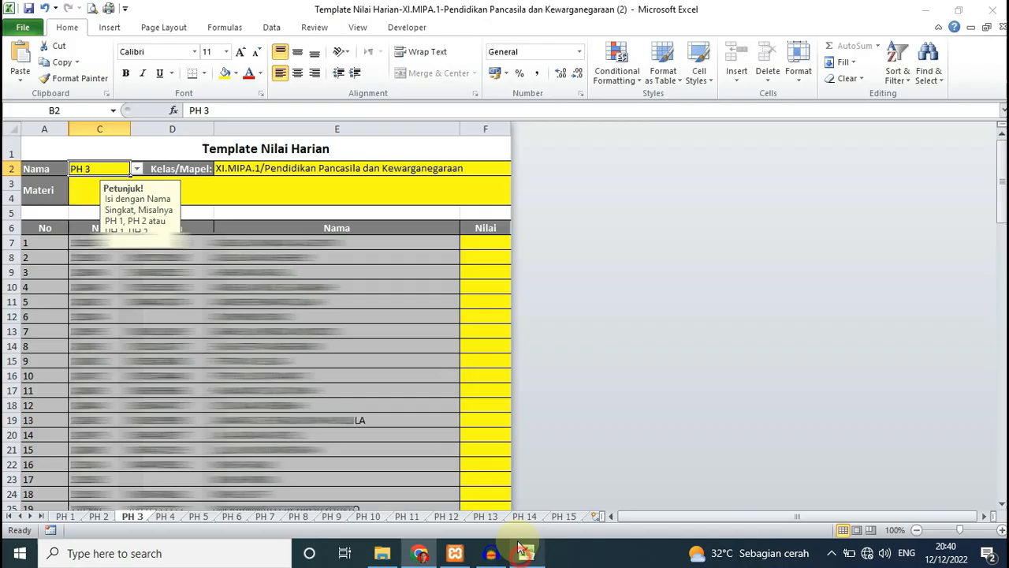
click(202, 181)
click(19, 59)
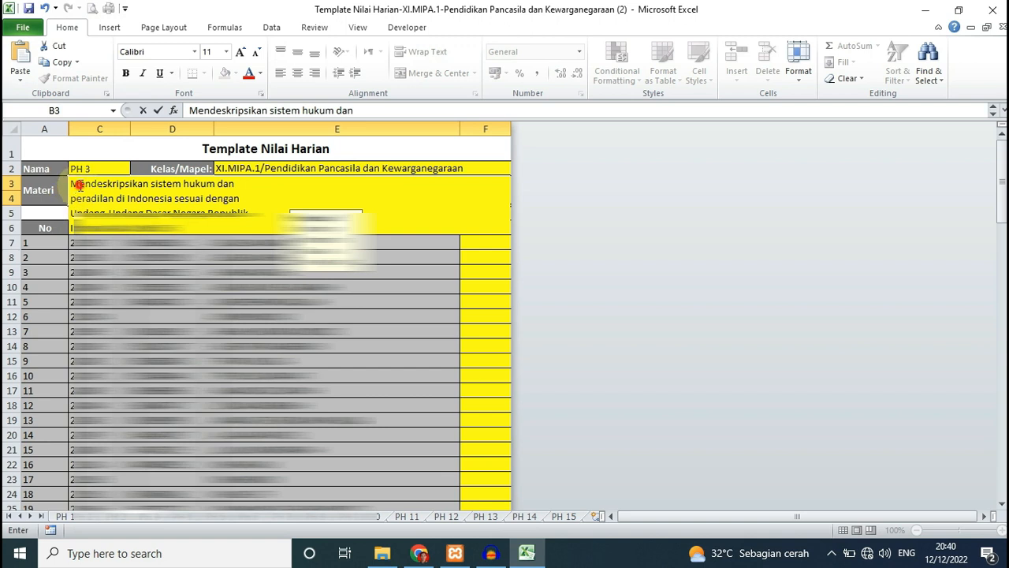
Change the initial letter of the PH 3 Materi text to lowercase "m" and remove its line breaks to form one continuous sentence
click(79, 186)
key(BackSpace)
text(m)
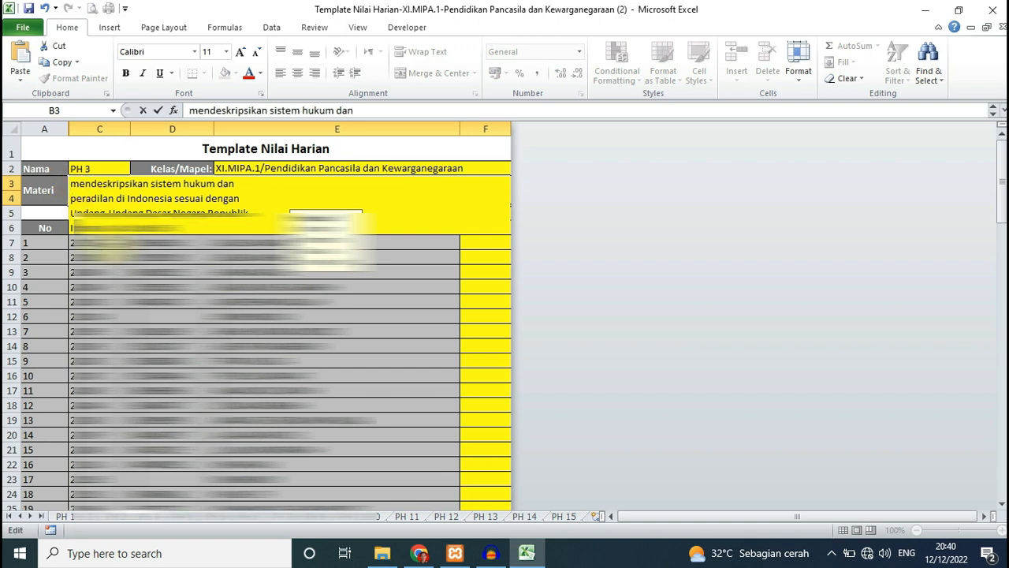
key(End)
key(Delete)
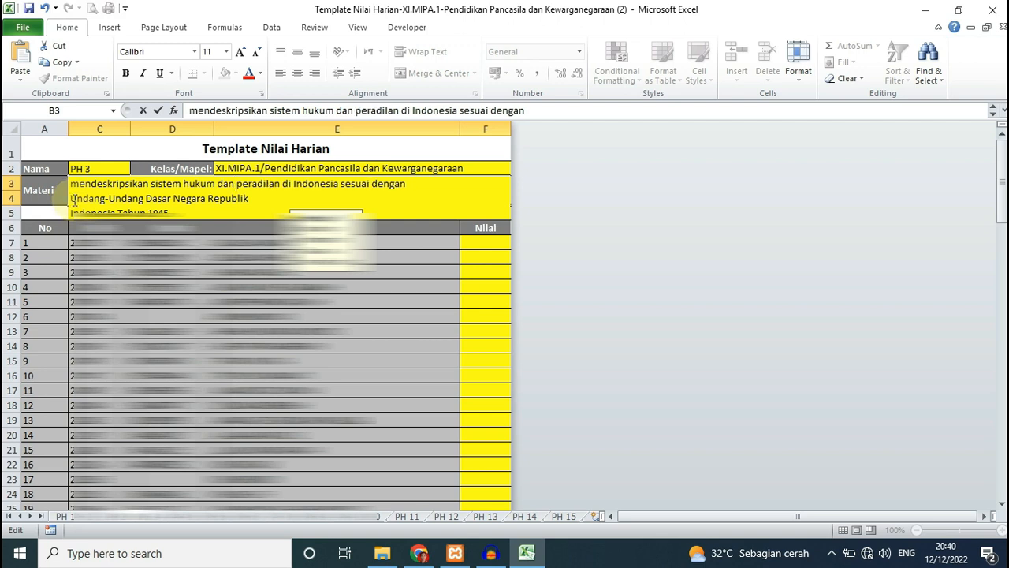
key(End)
key(Delete)
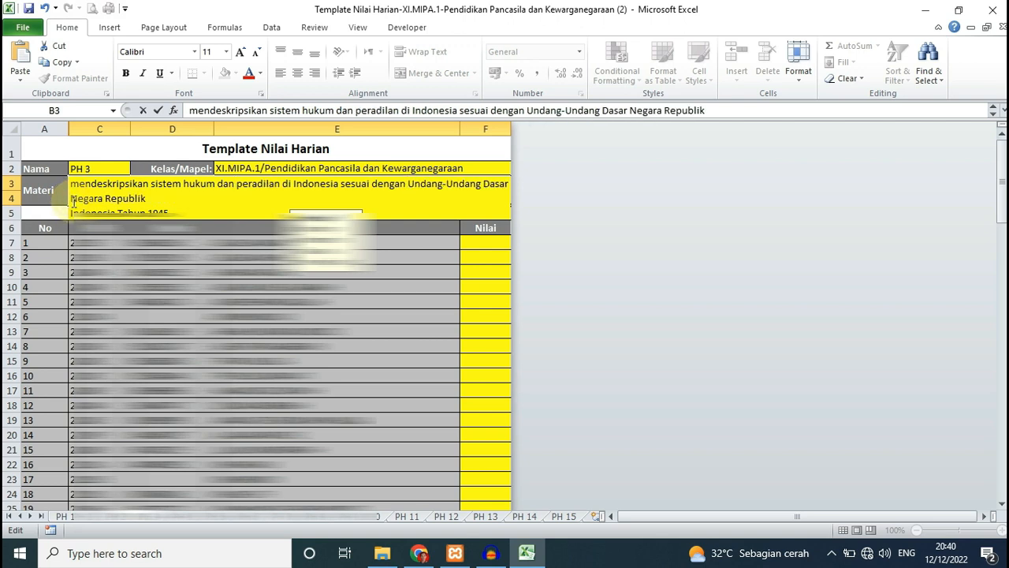
click(71, 212)
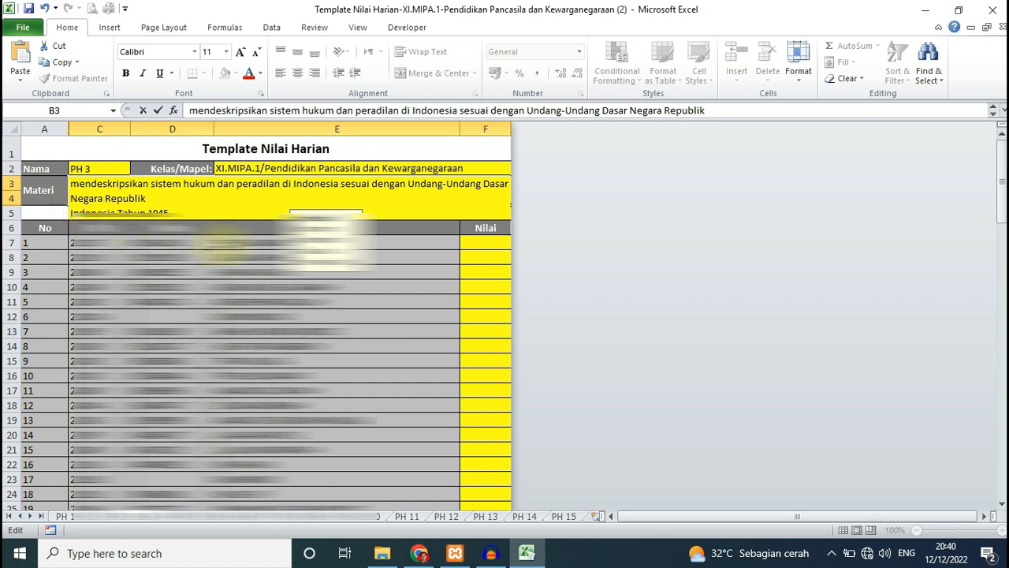
key(BackSpace)
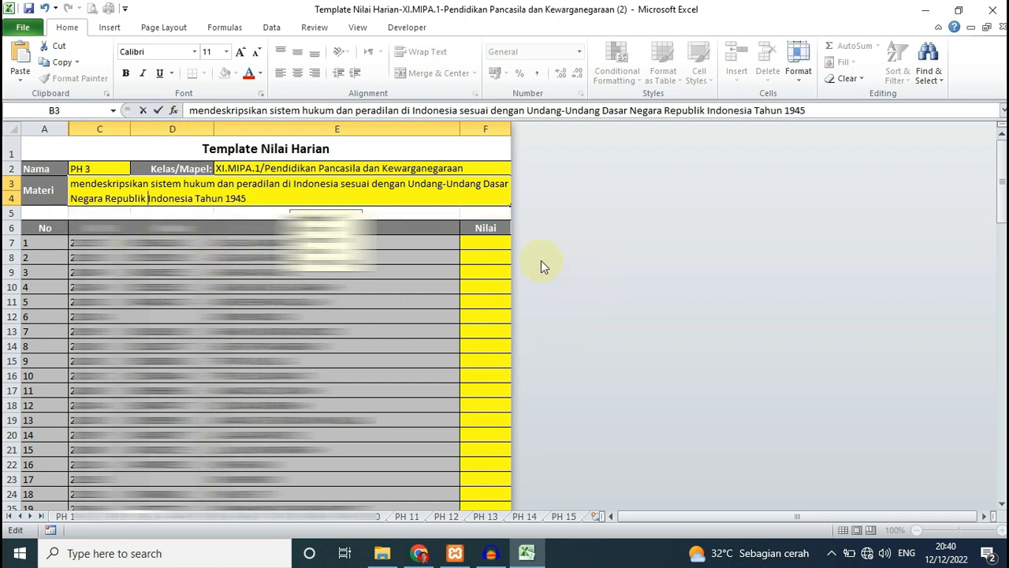
Give every student a score of 85 on the PH 3 sheet, and close the workbook with its changes saved
click(496, 242)
text(80)
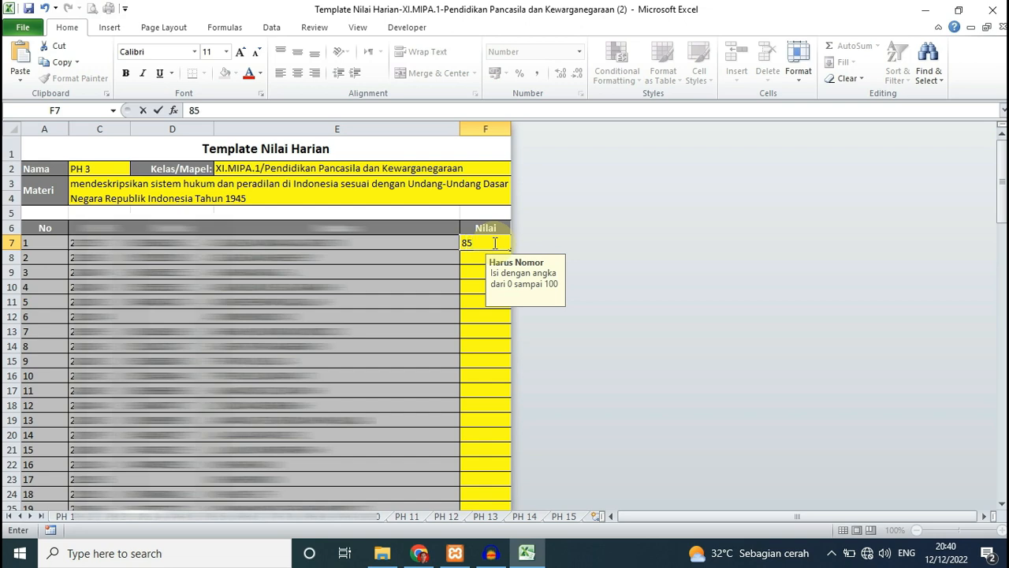
double_click(510, 250)
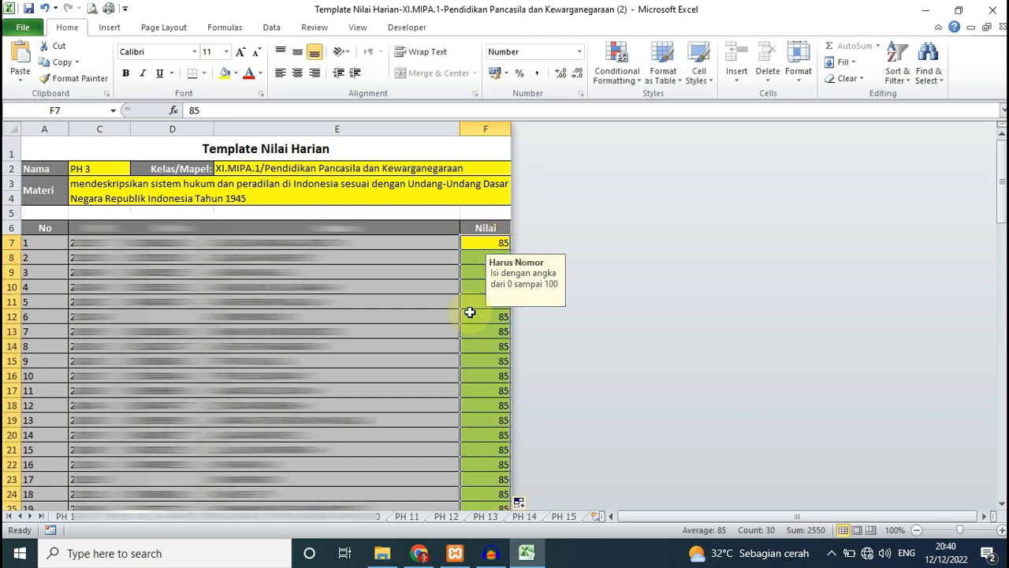
click(473, 314)
click(995, 16)
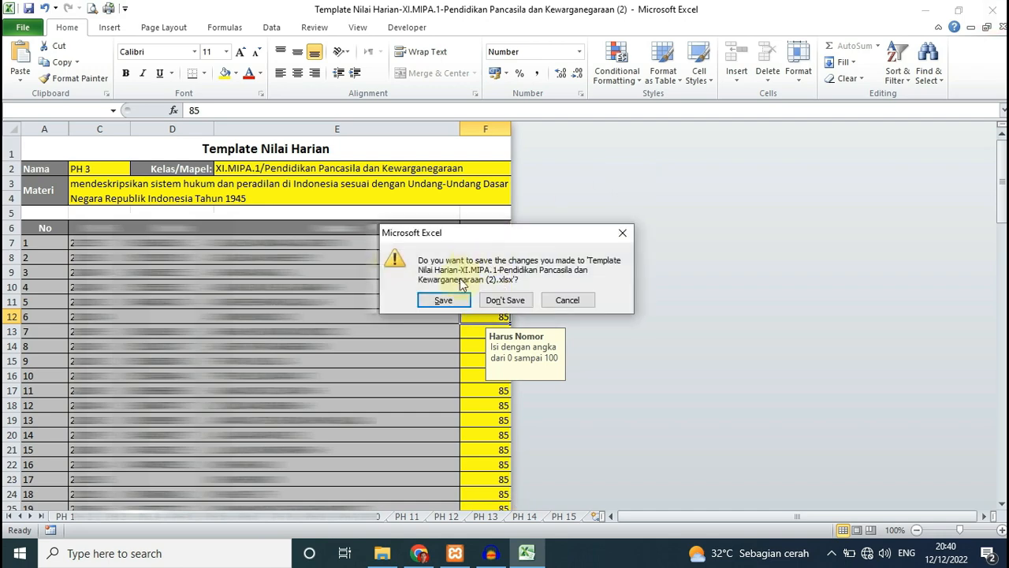
click(449, 297)
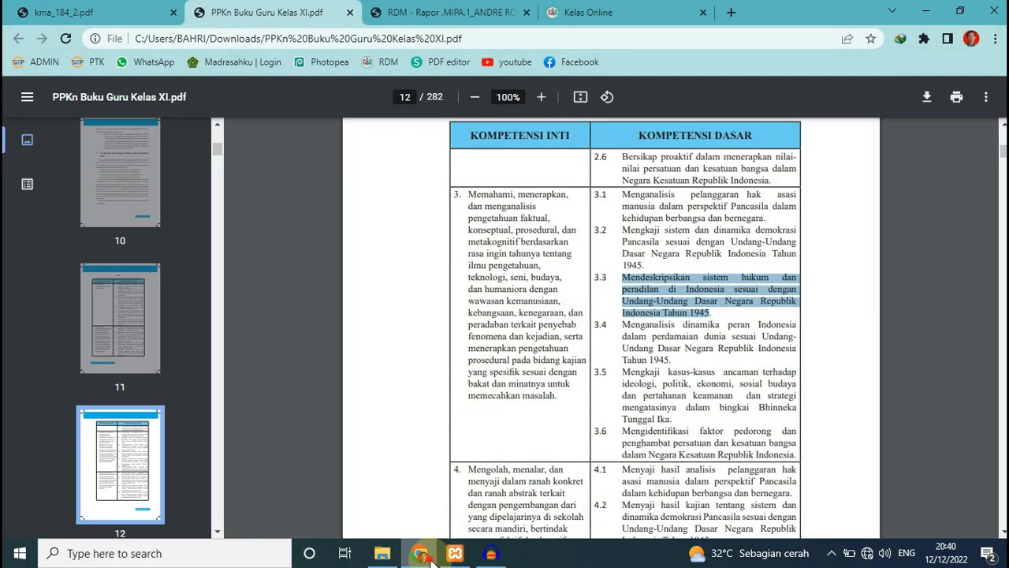
Switch to RDM in Chrome and upload "Template Nilai Harian-XI.MIPA.1-Pendidikan Pancasila dan Kewarganegaraan (2)" from Downloads to the Nilai Harian page, closing the upload dialog
click(421, 553)
click(421, 555)
click(623, 13)
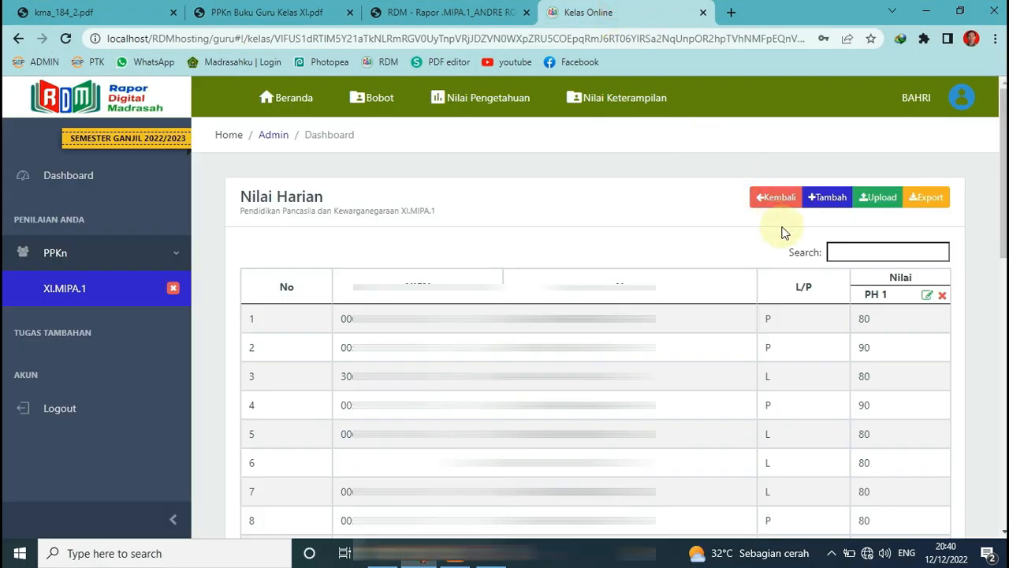
click(887, 202)
click(555, 215)
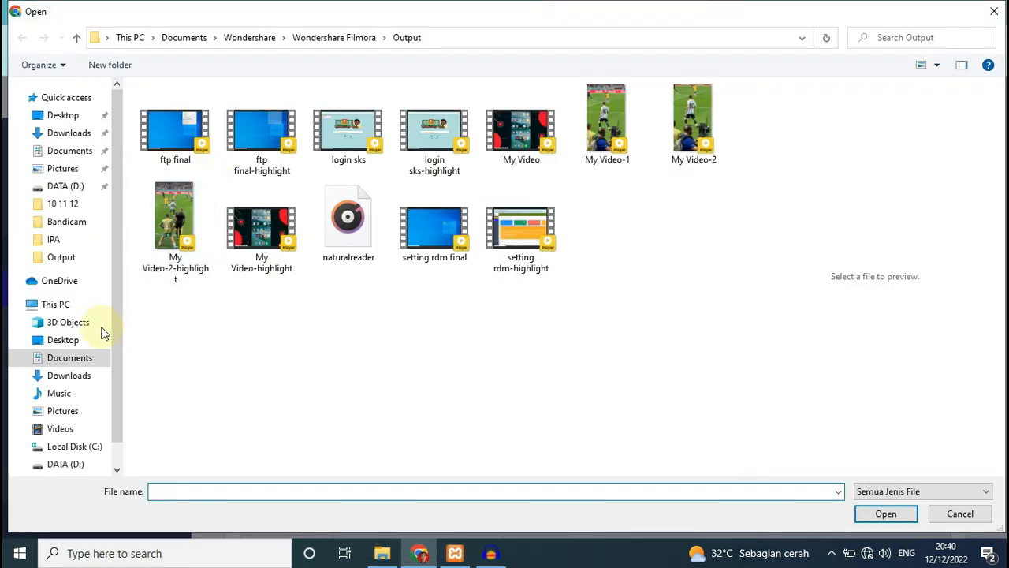
click(72, 375)
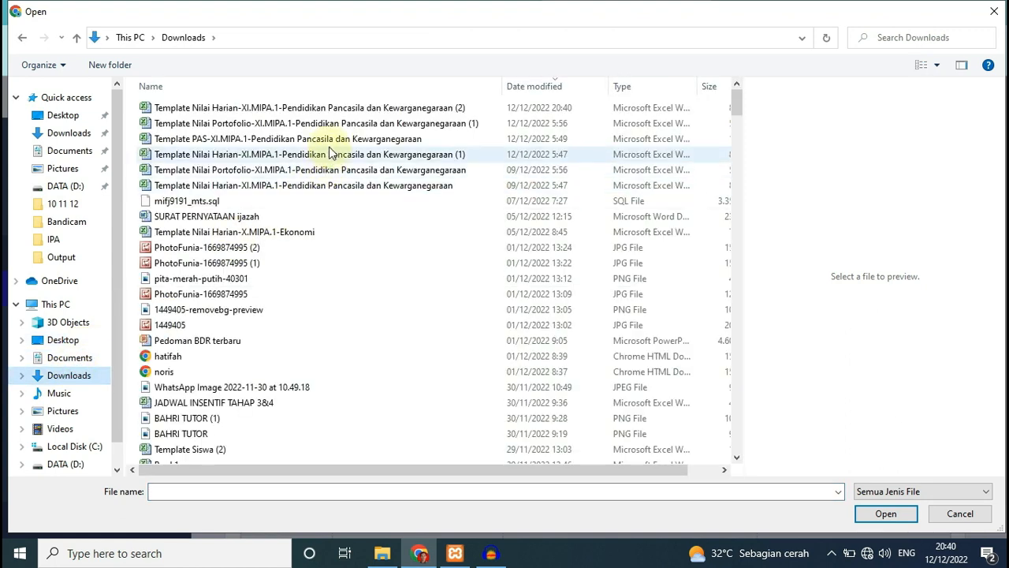
click(411, 108)
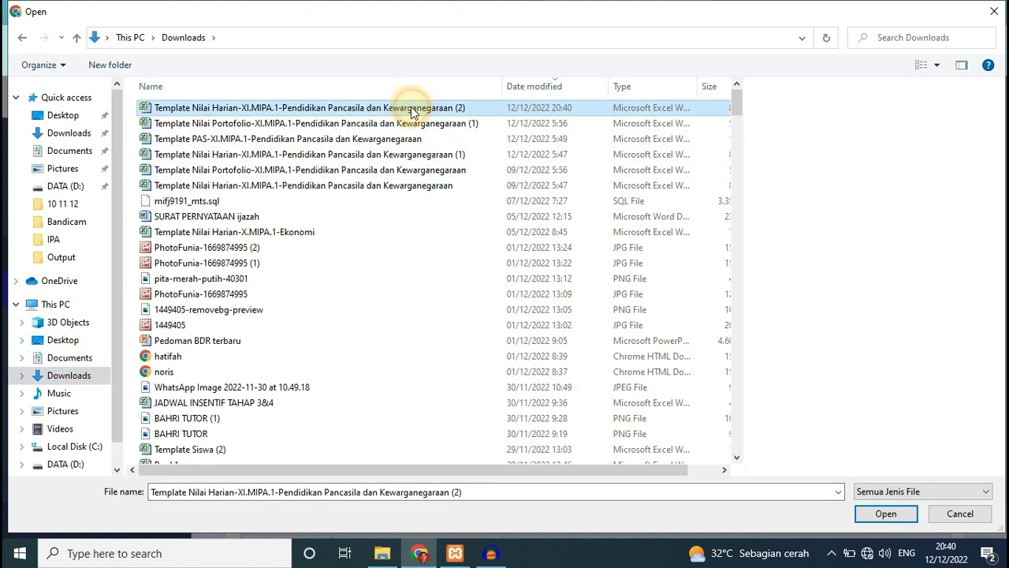
double_click(243, 108)
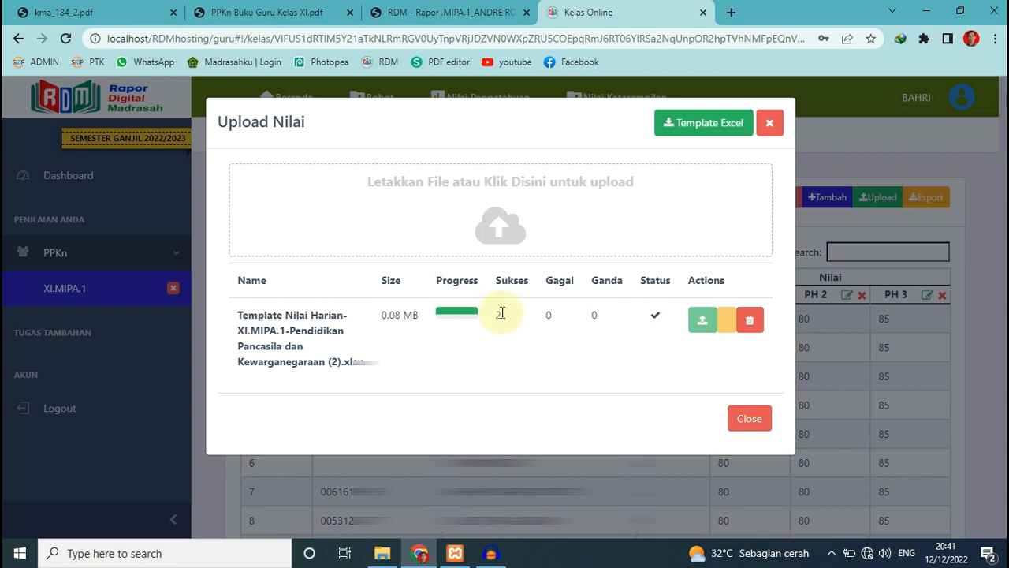
click(776, 125)
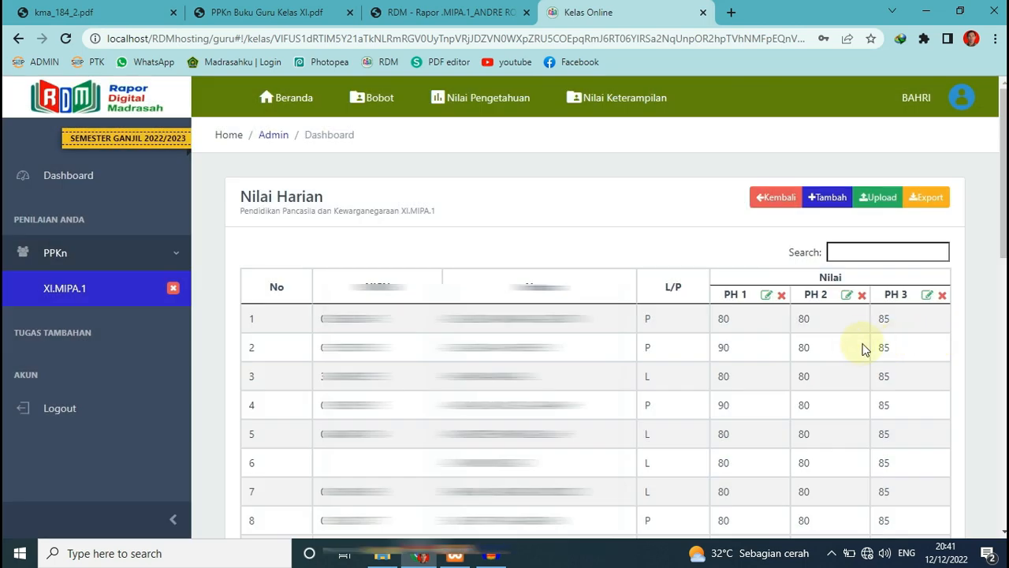
Leave the daily scores for the PAS/PAT score page and set the score to 80 for all students at once
click(773, 204)
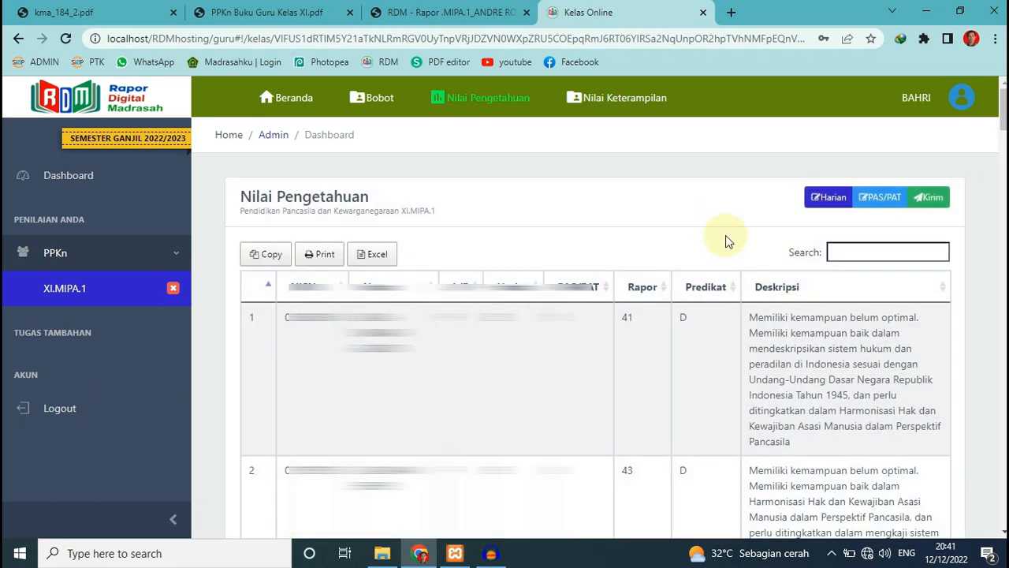
click(883, 205)
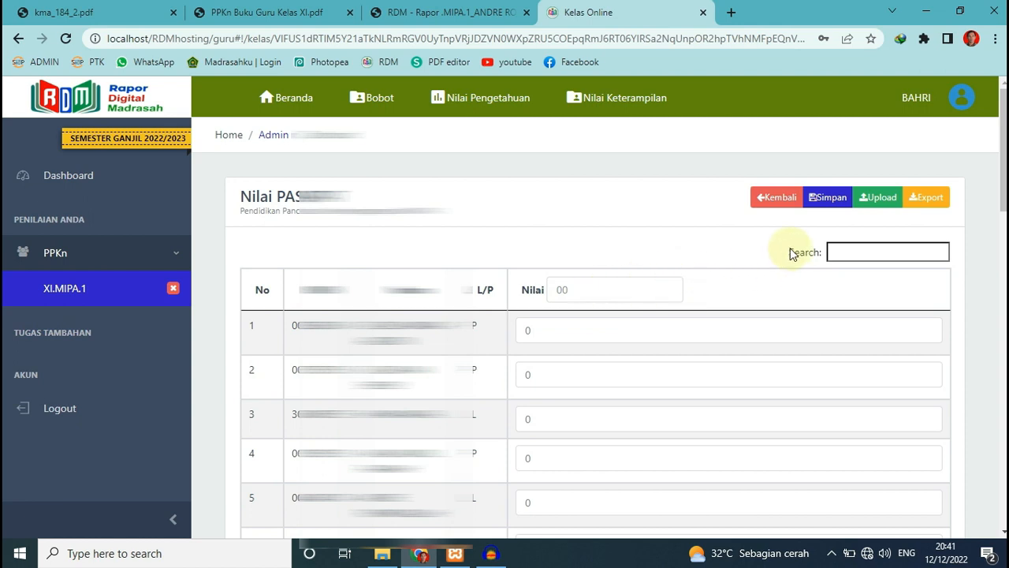
scroll(552, 323, down, 1)
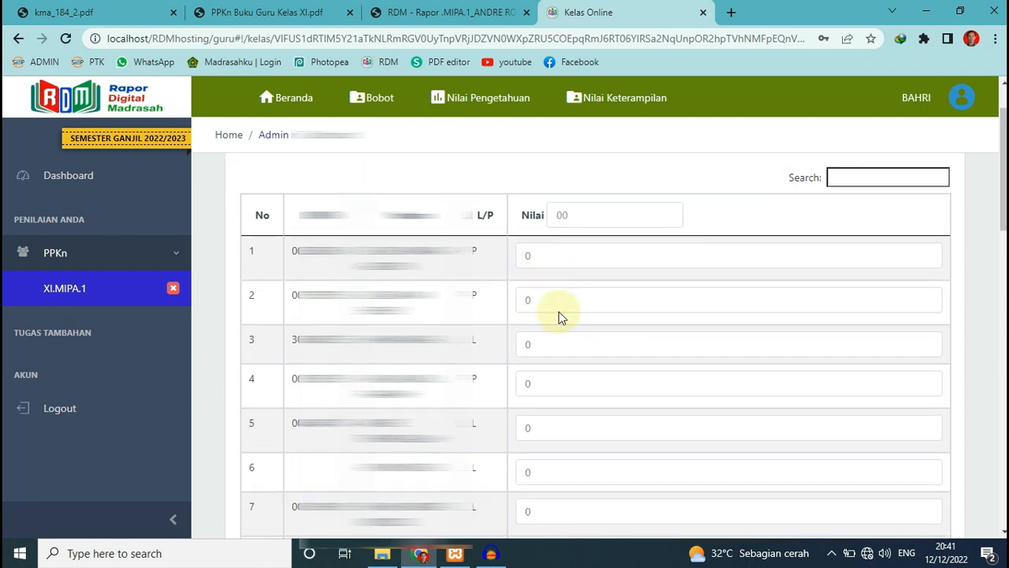
scroll(558, 316, up, 1)
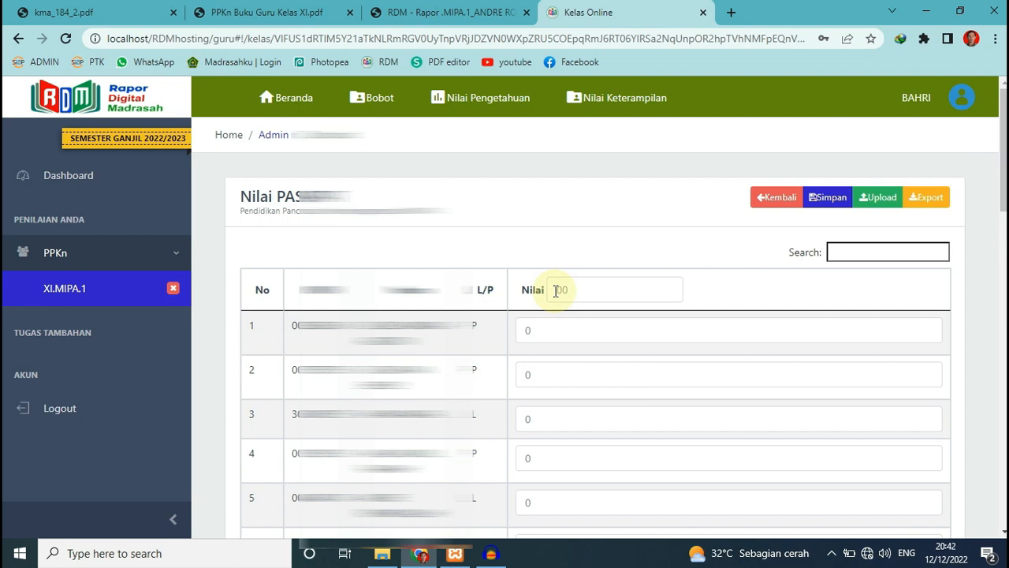
click(555, 290)
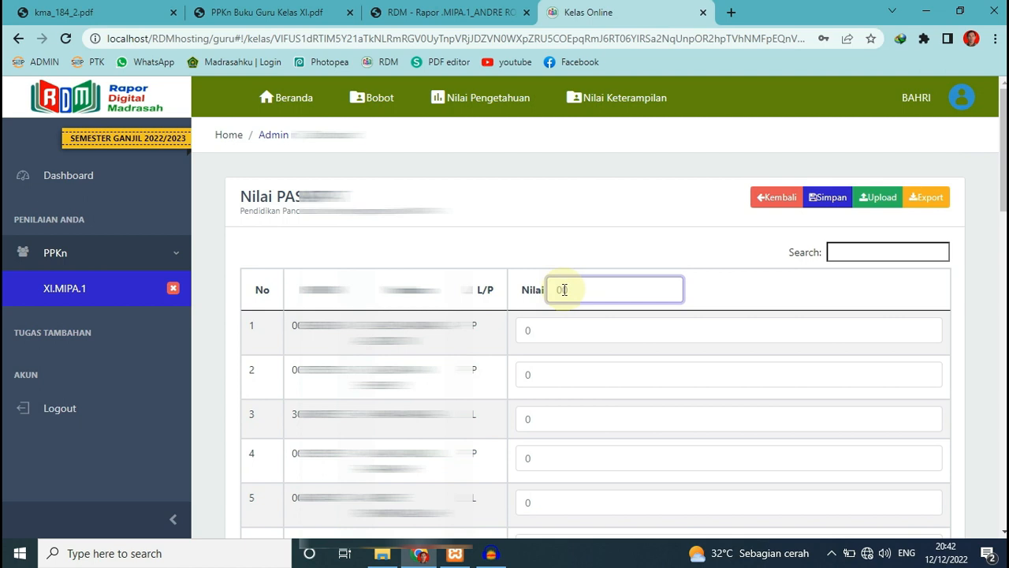
text(80)
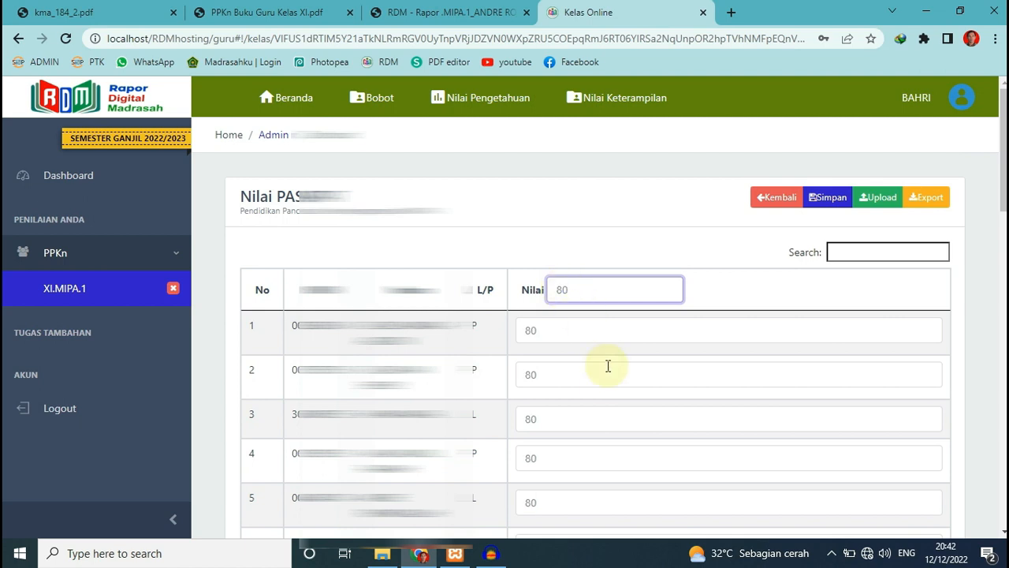
scroll(568, 407, down, 5)
scroll(556, 415, up, 5)
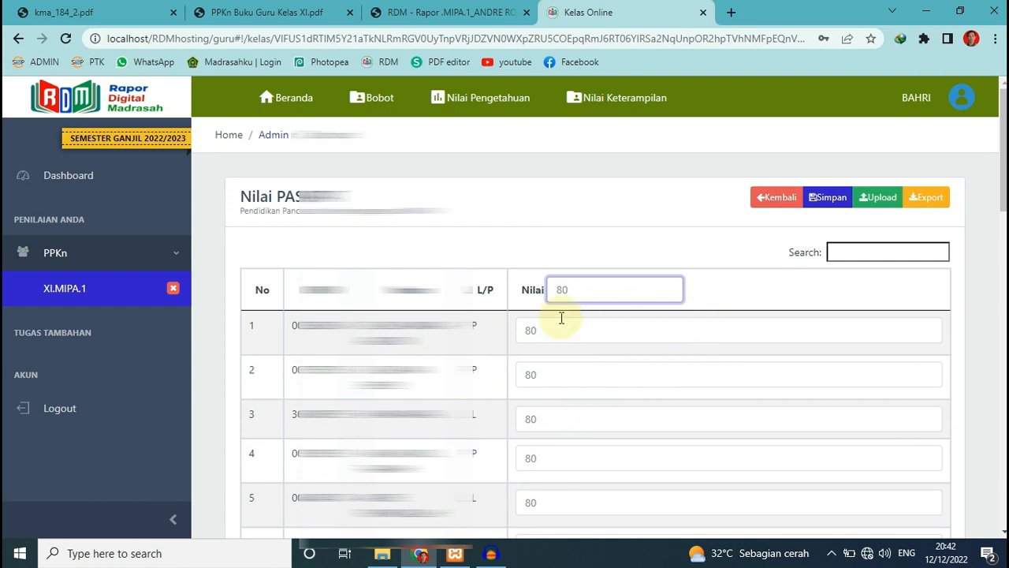
View the Excel upload option for PAS scores without using it, and save the scores entered for the class
click(862, 206)
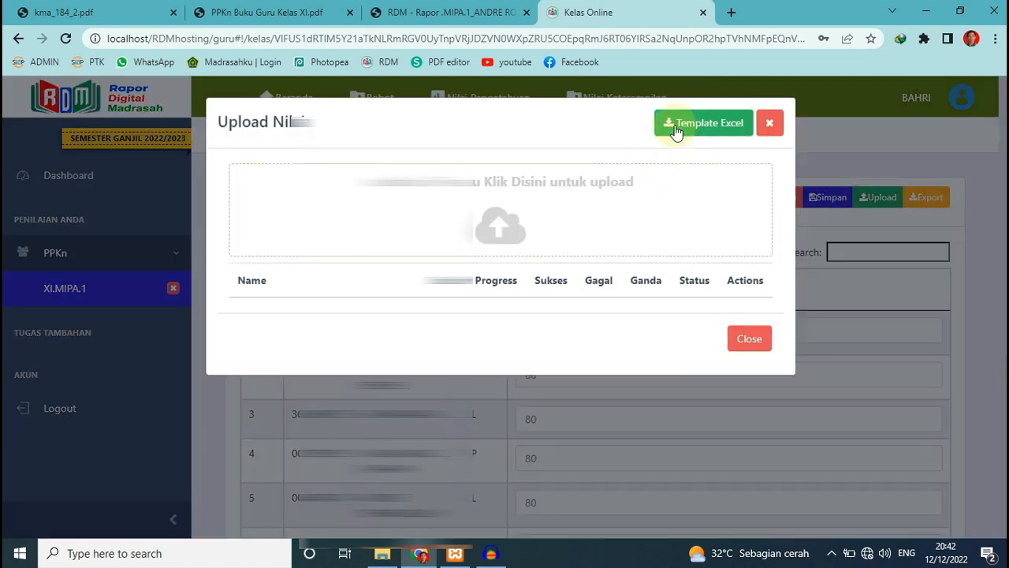
click(769, 122)
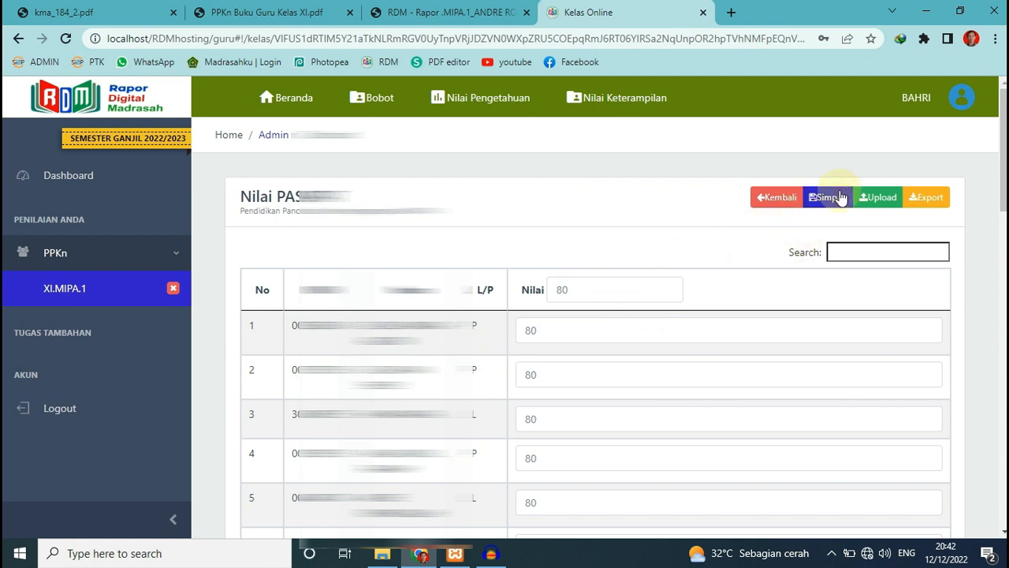
scroll(627, 307, down, 2)
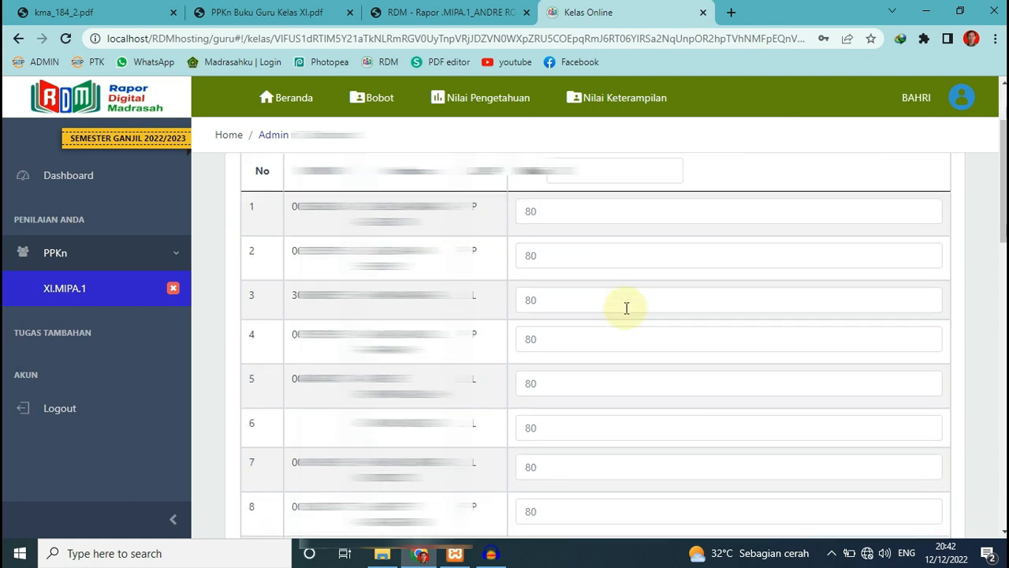
scroll(627, 304, up, 2)
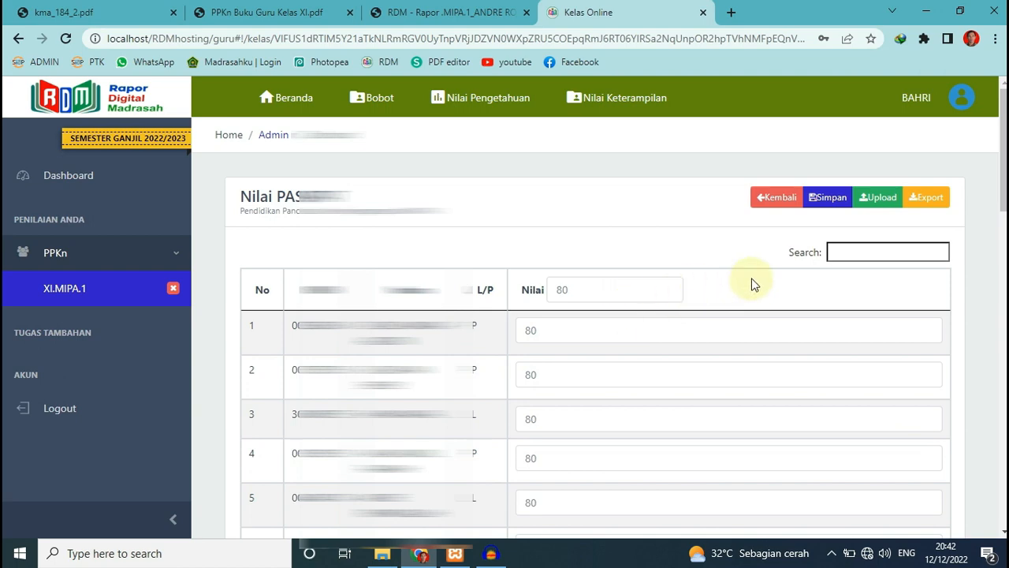
scroll(859, 244, down, 12)
scroll(860, 247, down, 1)
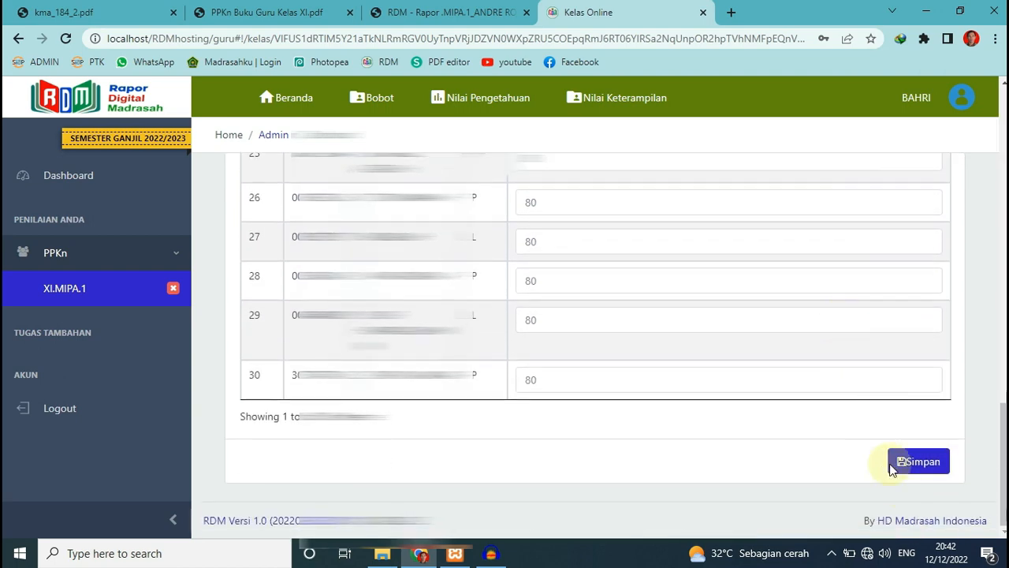
click(921, 462)
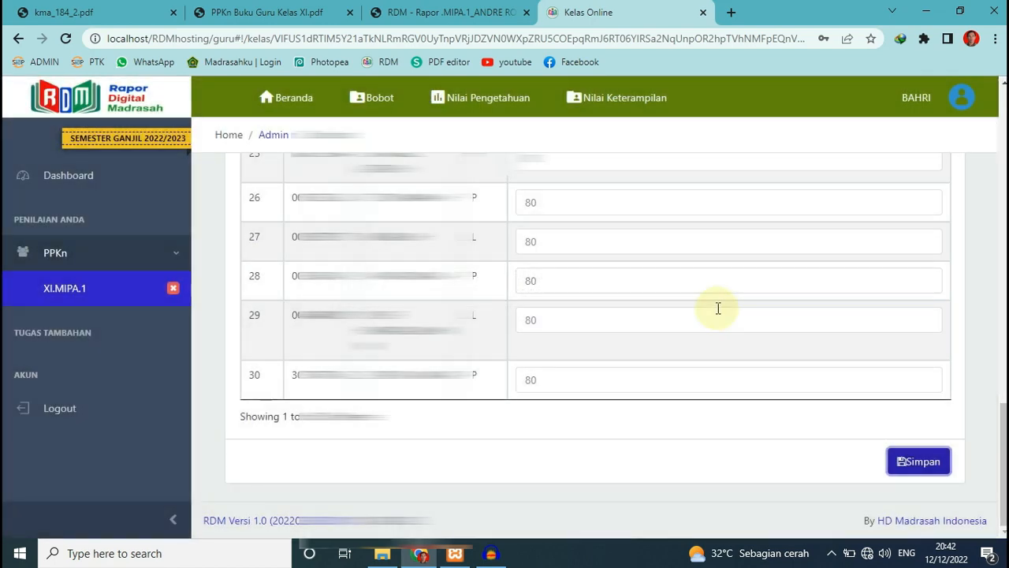
Return to the Nilai Pengetahuan overview and review the students' report grades, predicates and descriptions
scroll(667, 279, up, 8)
scroll(676, 260, up, 6)
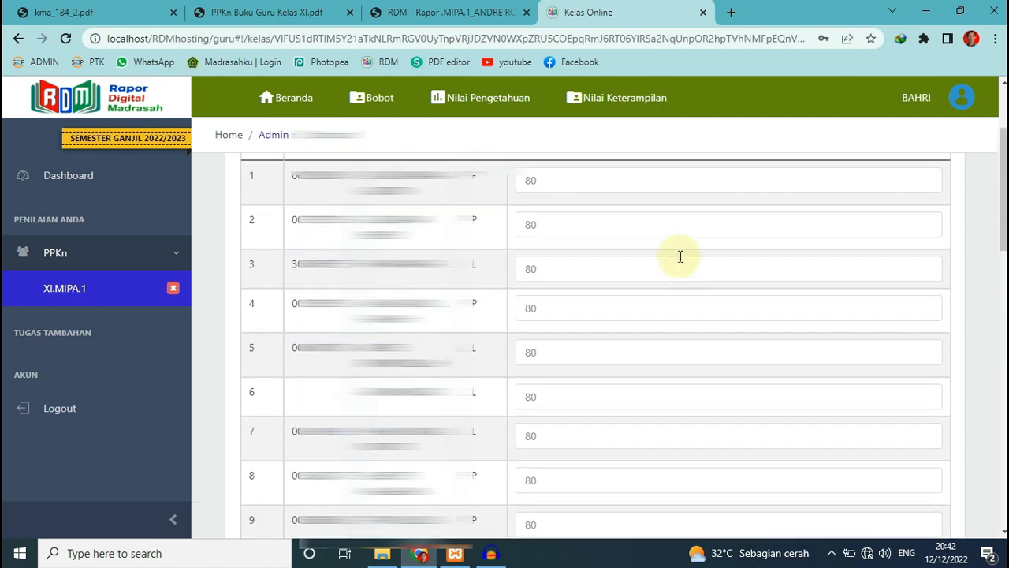
click(778, 199)
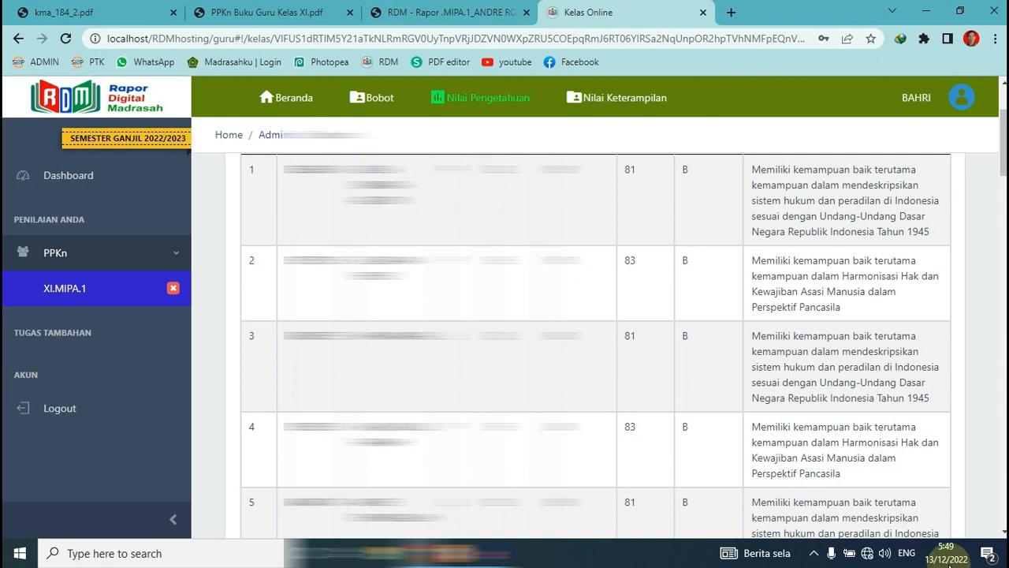
scroll(892, 369, up, 2)
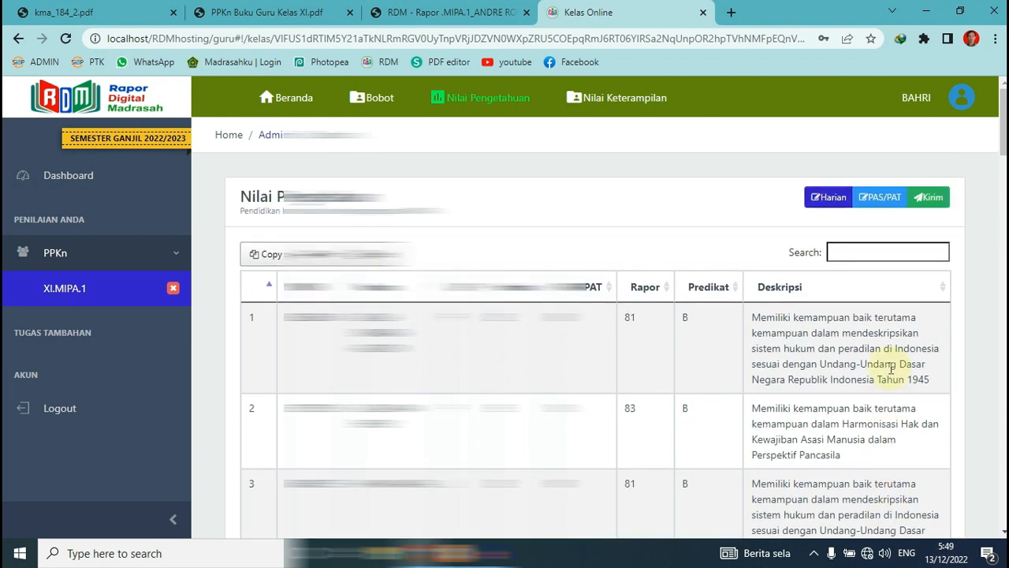
scroll(892, 369, down, 1)
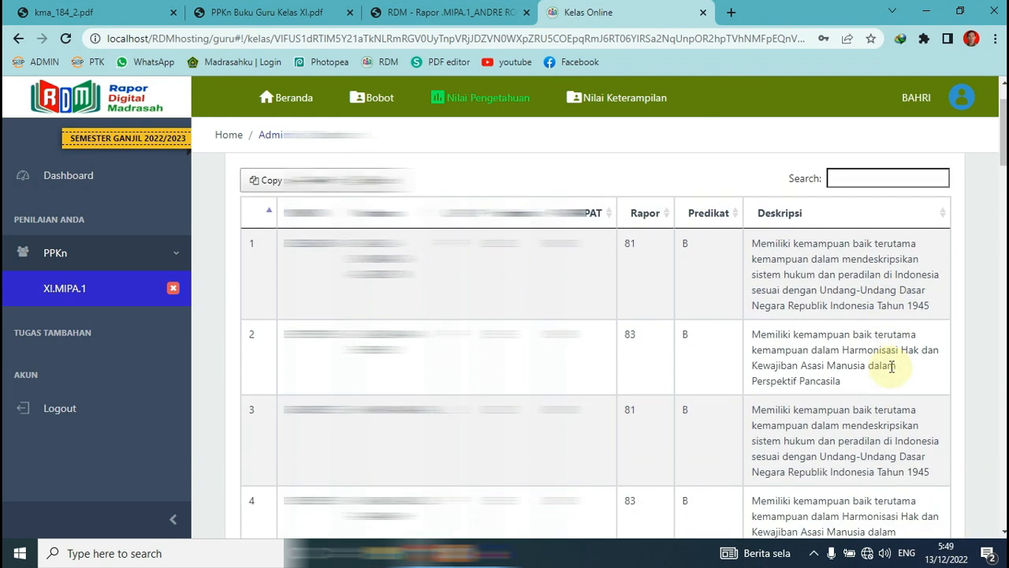
scroll(867, 236, up, 1)
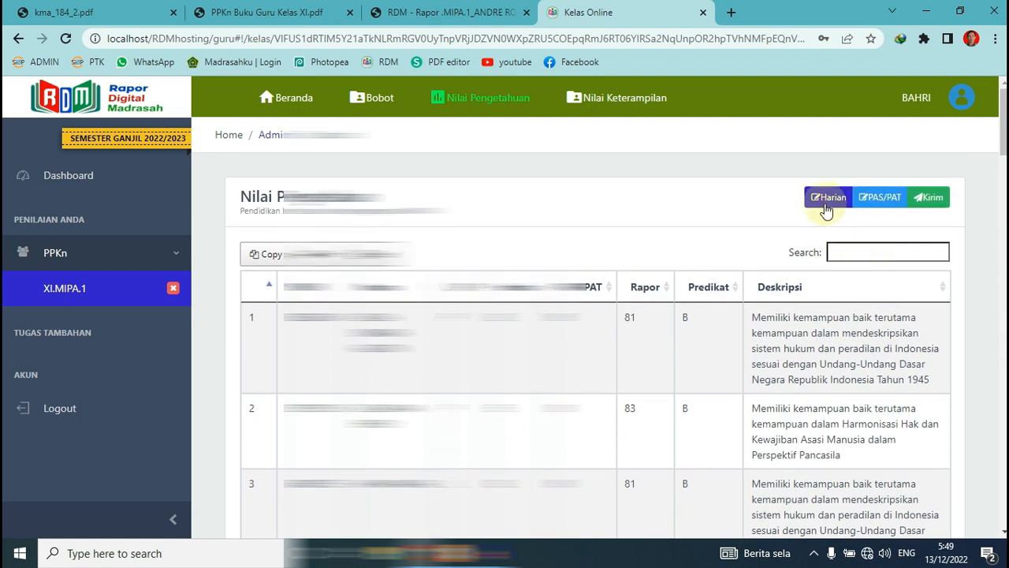
Try to open the Harian scores and log back in to RDM with the prefilled account for 2022/2023, semester Ganjil
click(823, 199)
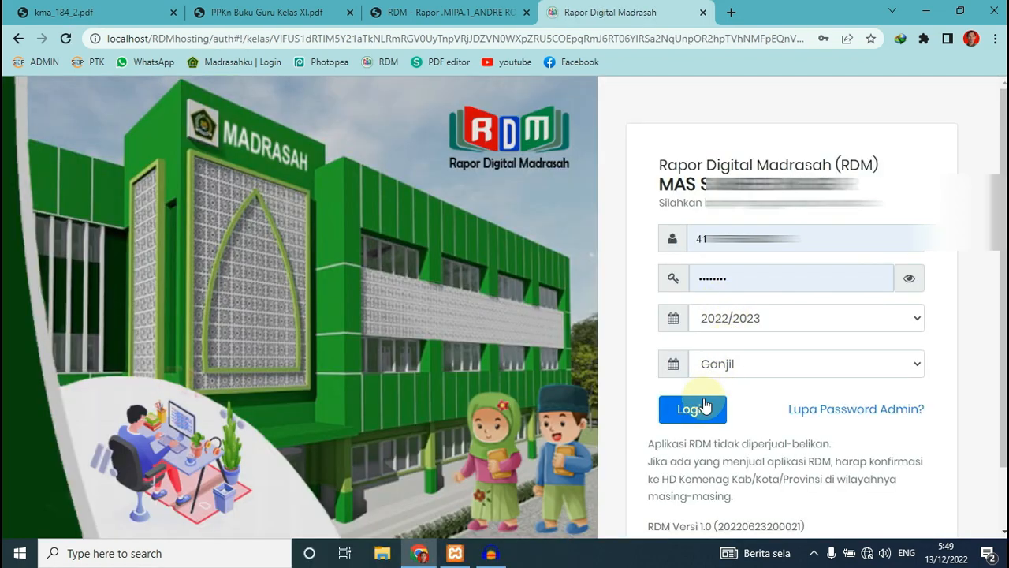
click(708, 400)
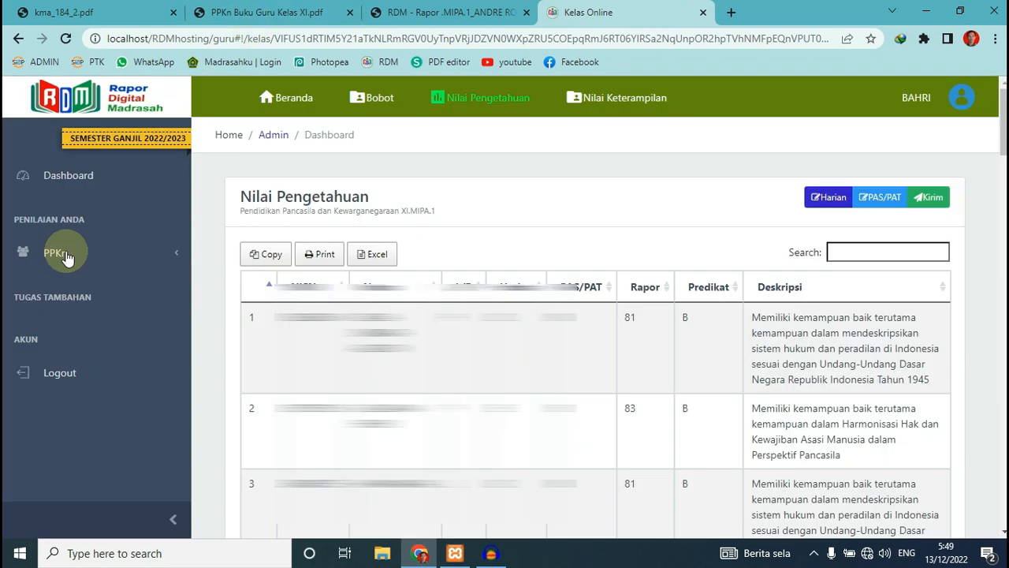
Open the daily knowledge scores of class XI.MIPA.1 and view the name and material stored for PH 1
click(64, 252)
click(75, 289)
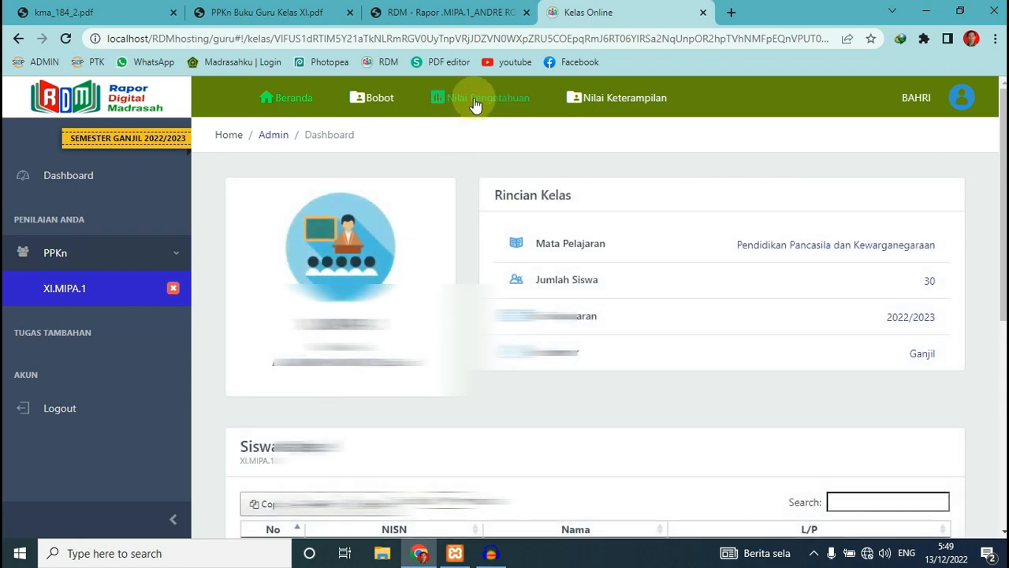
click(475, 106)
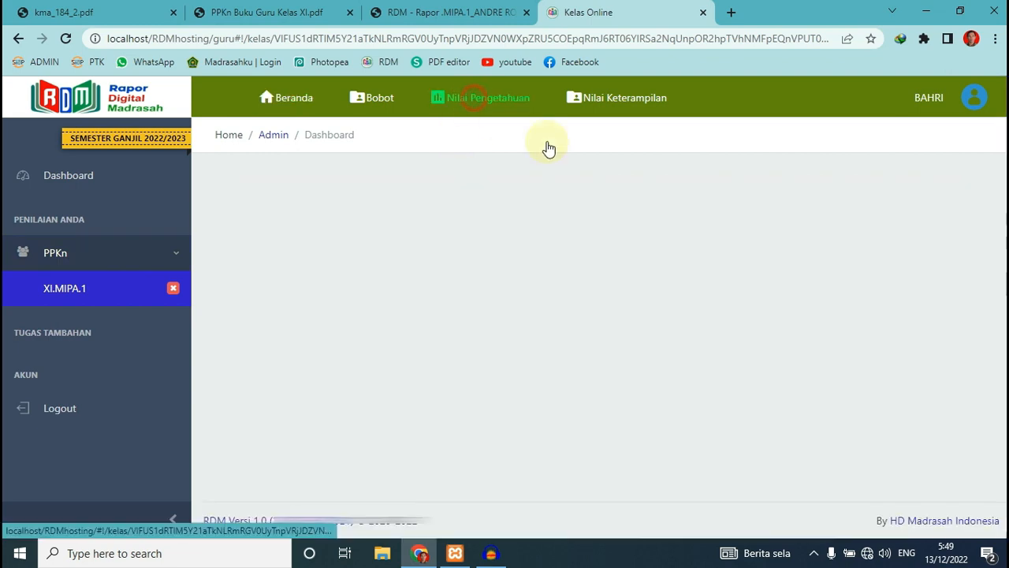
click(830, 196)
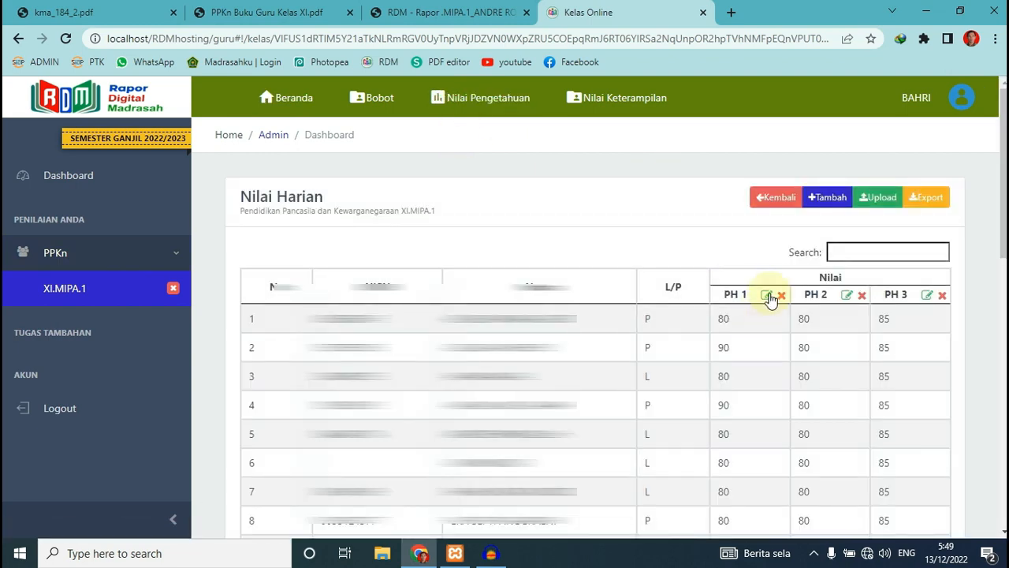
click(767, 296)
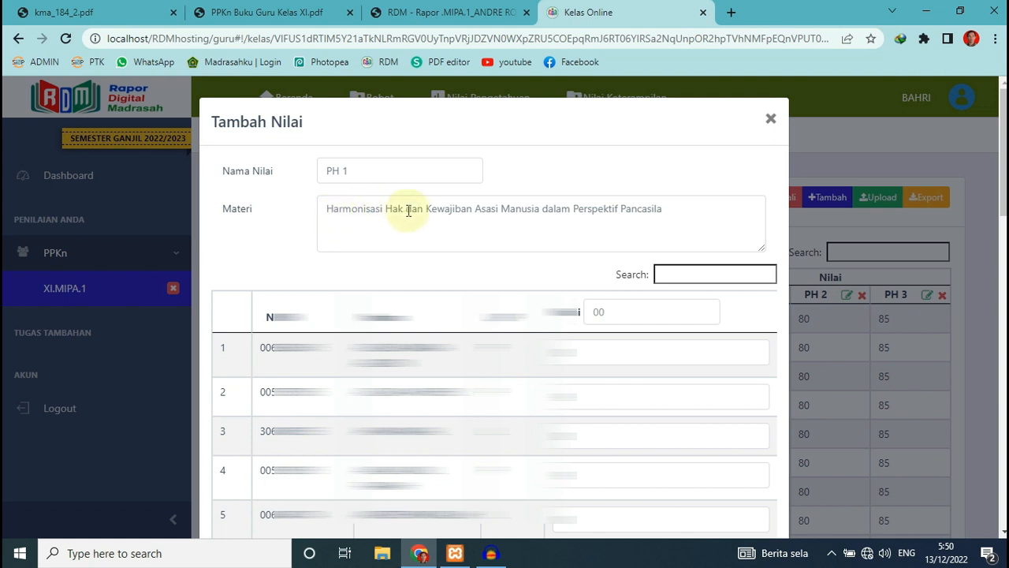
click(771, 119)
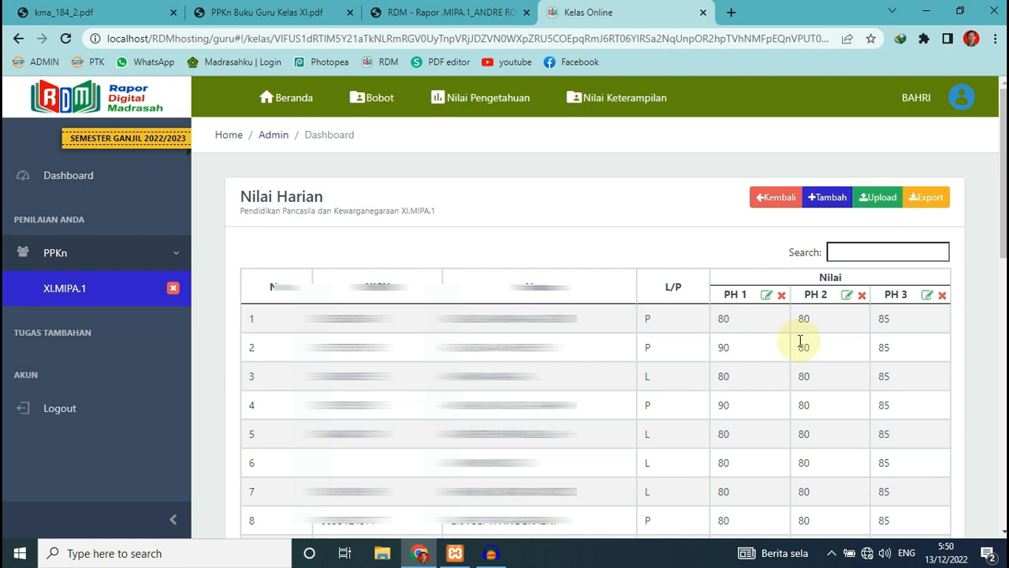
Return to the Nilai Pengetahuan overview and review the report grades and their generated descriptions
click(777, 197)
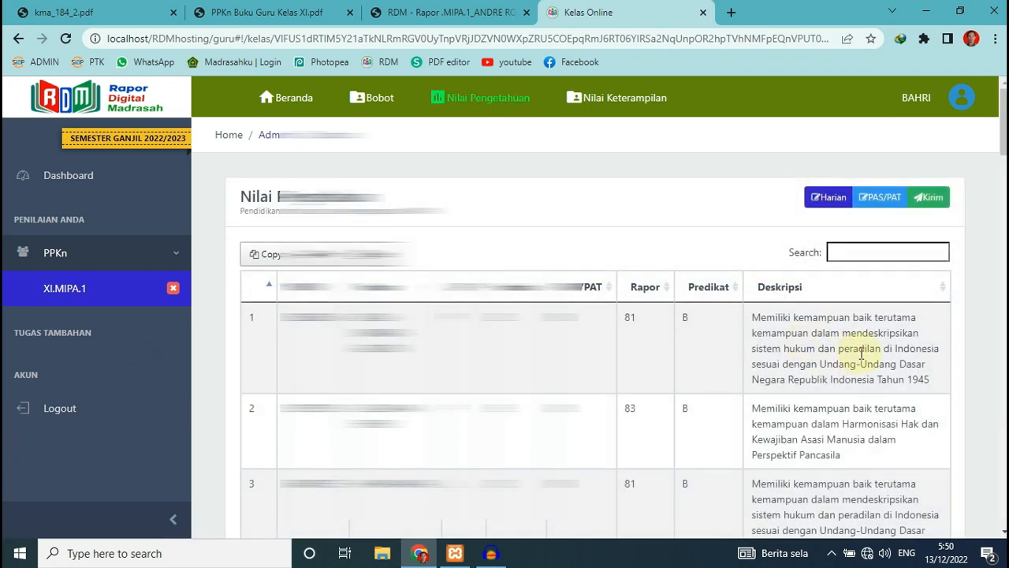
scroll(861, 354, down, 1)
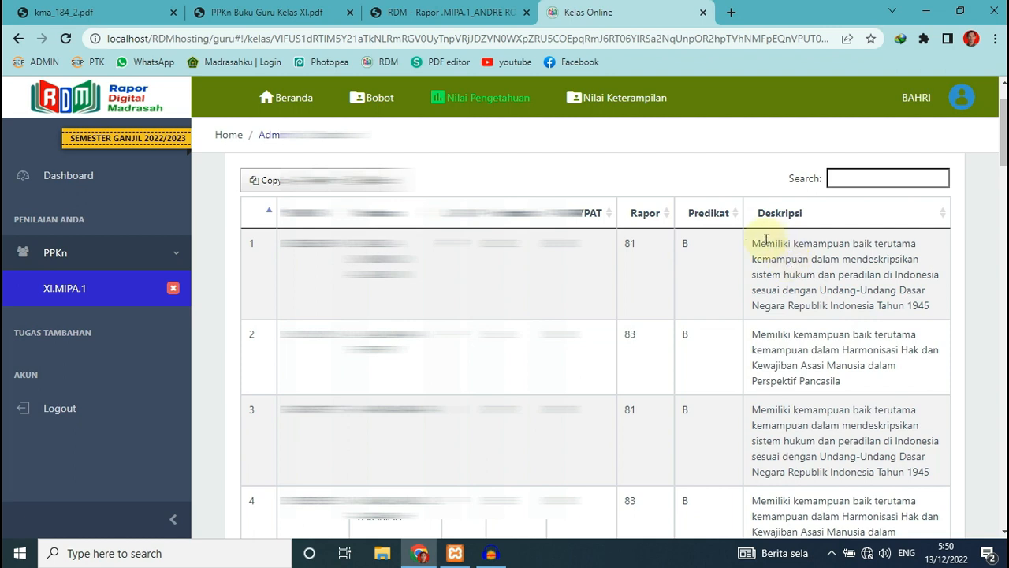
drag(853, 243, 873, 256)
click(875, 258)
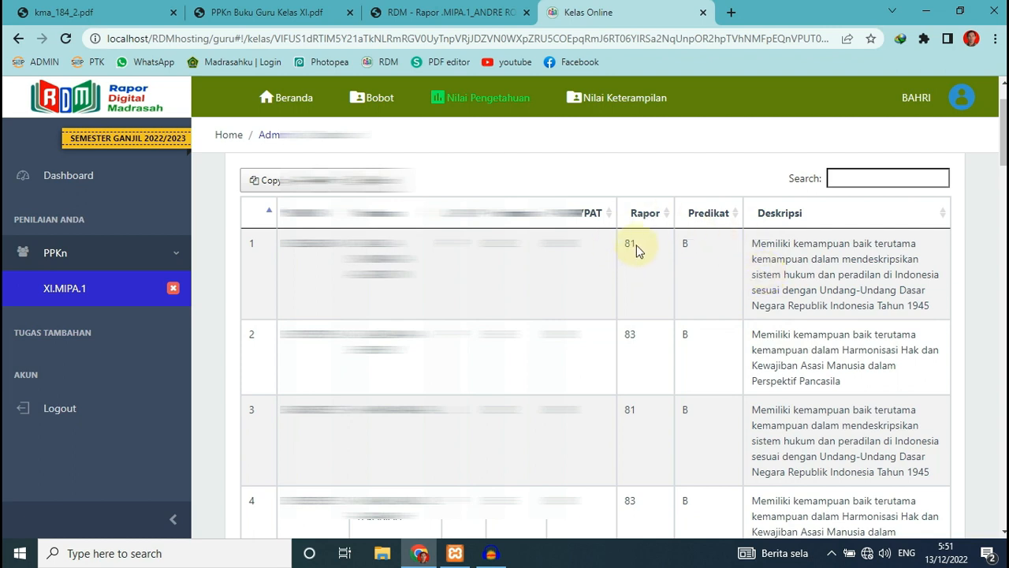
Open the Portofolio scores under Nilai Keterampilan and view the score entry form and the Excel upload option without using them
click(617, 103)
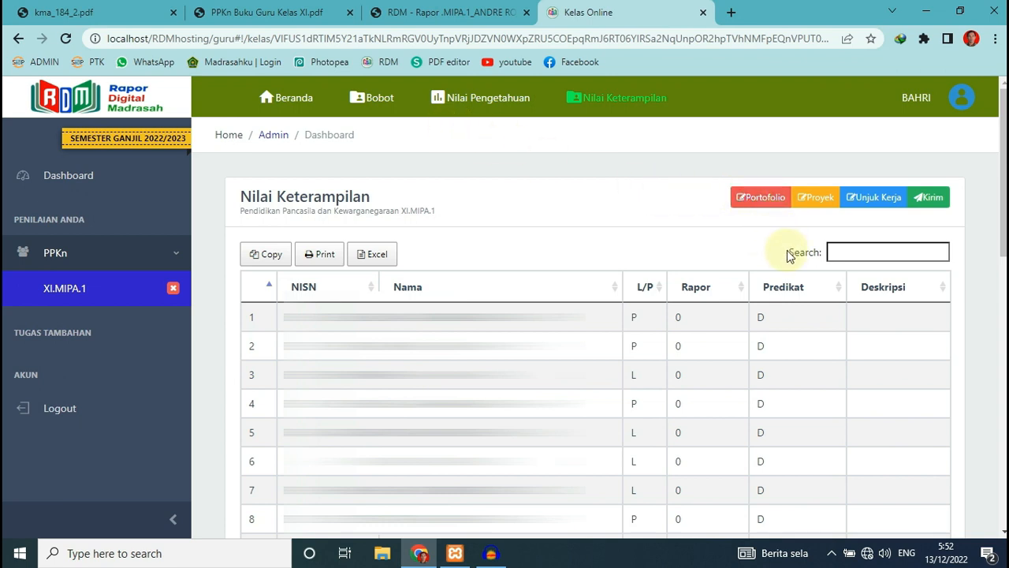
click(769, 205)
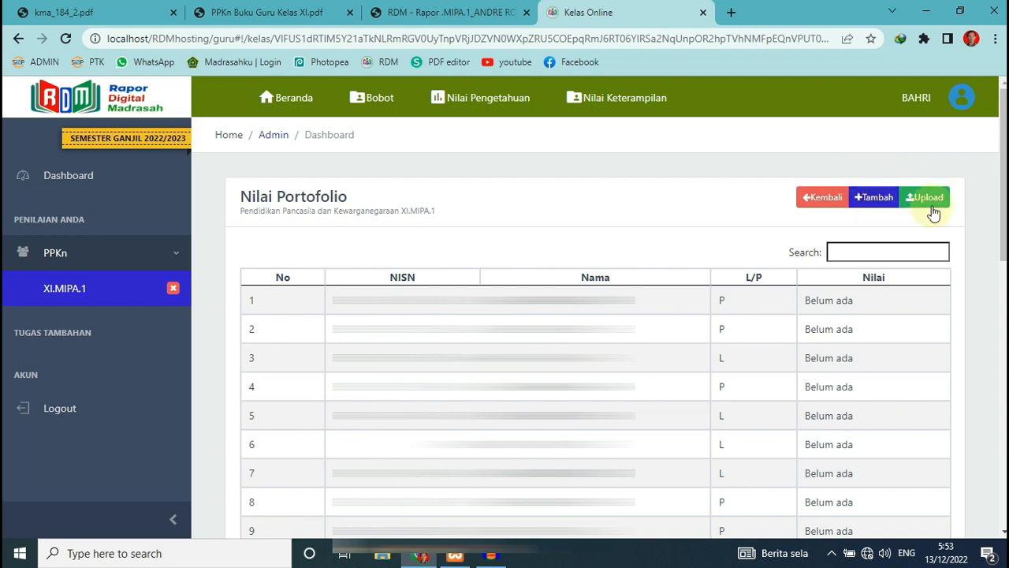
click(865, 201)
scroll(676, 431, down, 3)
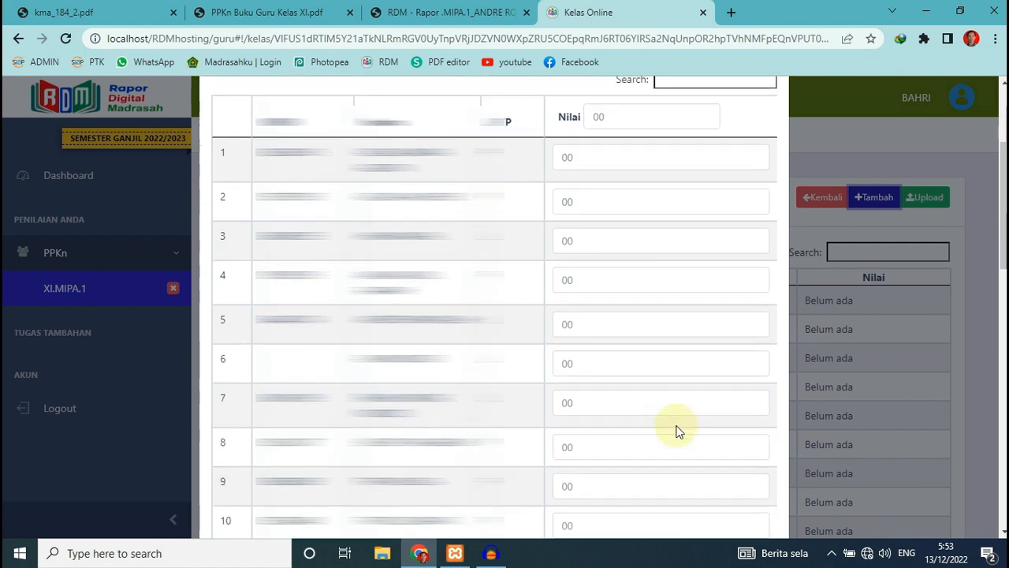
scroll(675, 432, up, 3)
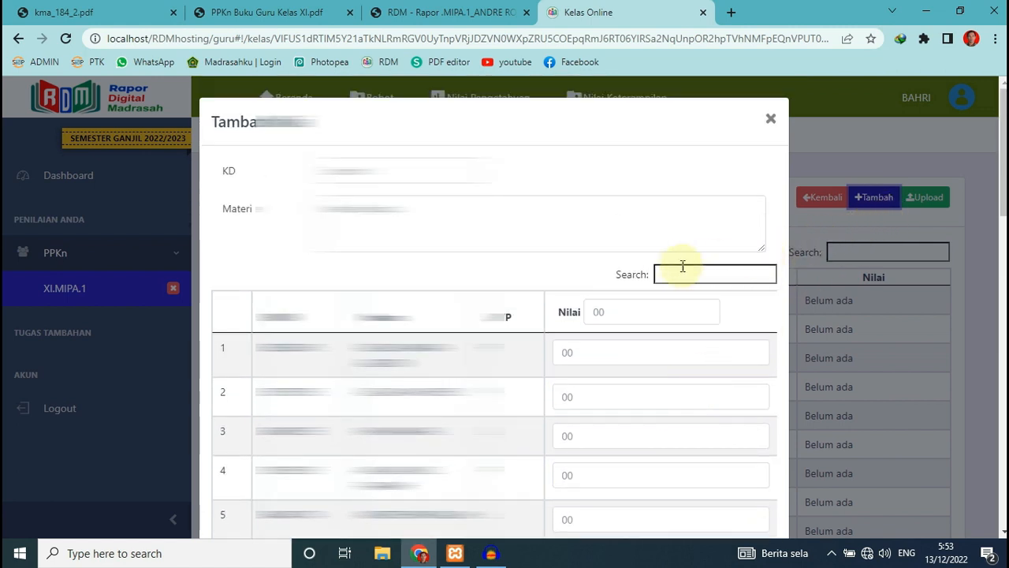
click(771, 119)
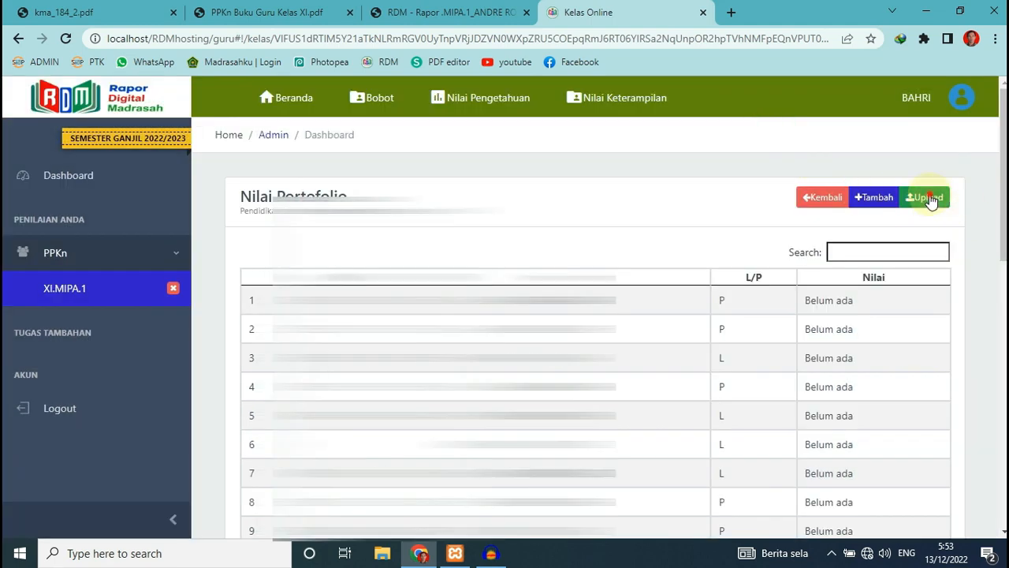
click(928, 199)
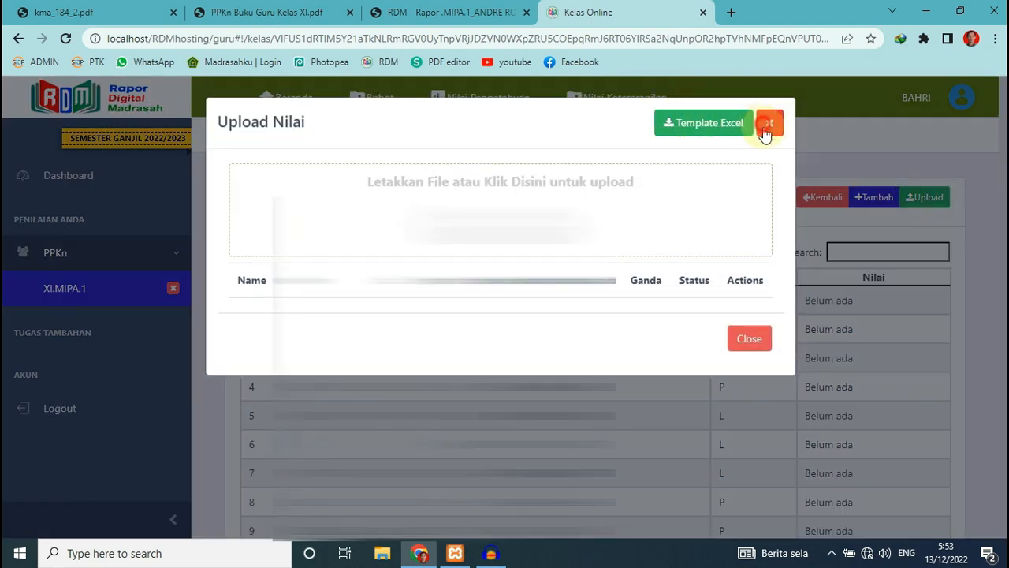
click(761, 126)
Start a new Portofolio score entry and set its KD to 1
click(873, 203)
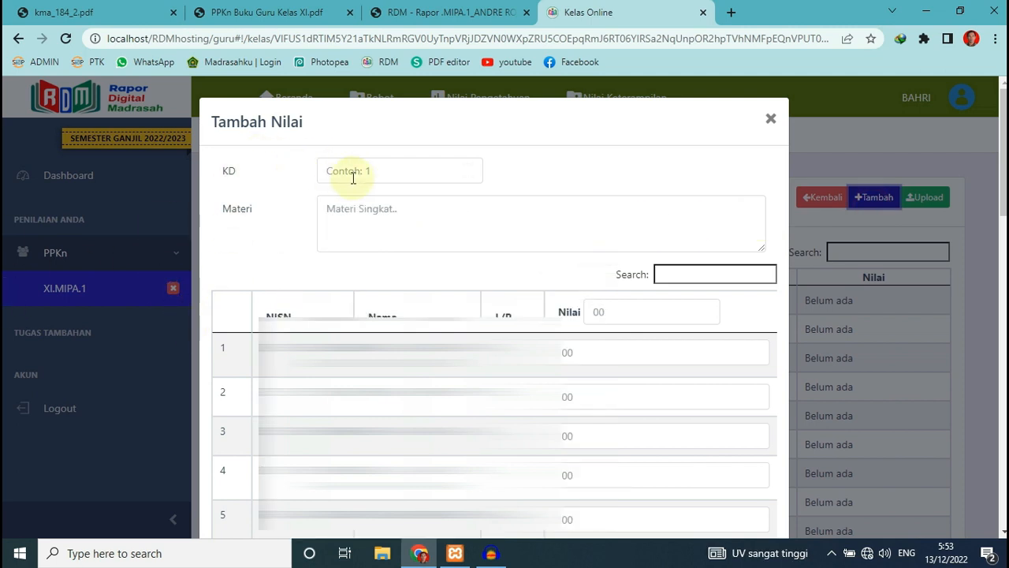
click(470, 167)
click(425, 223)
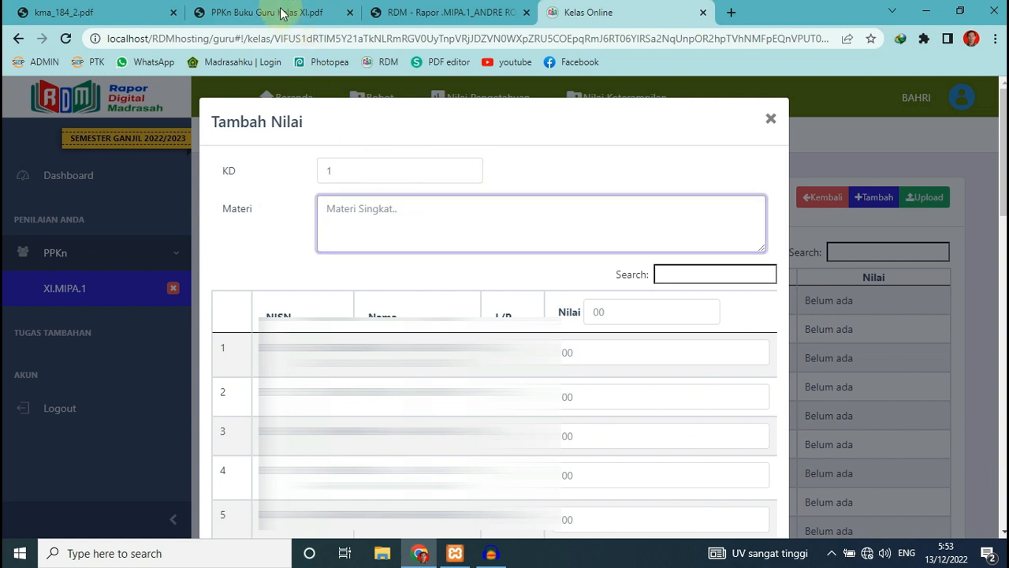
Copy the text of basic competence 4.1 from page 12 of PPKn Buku Guru Kelas XI.pdf
mouse_move(281, 11)
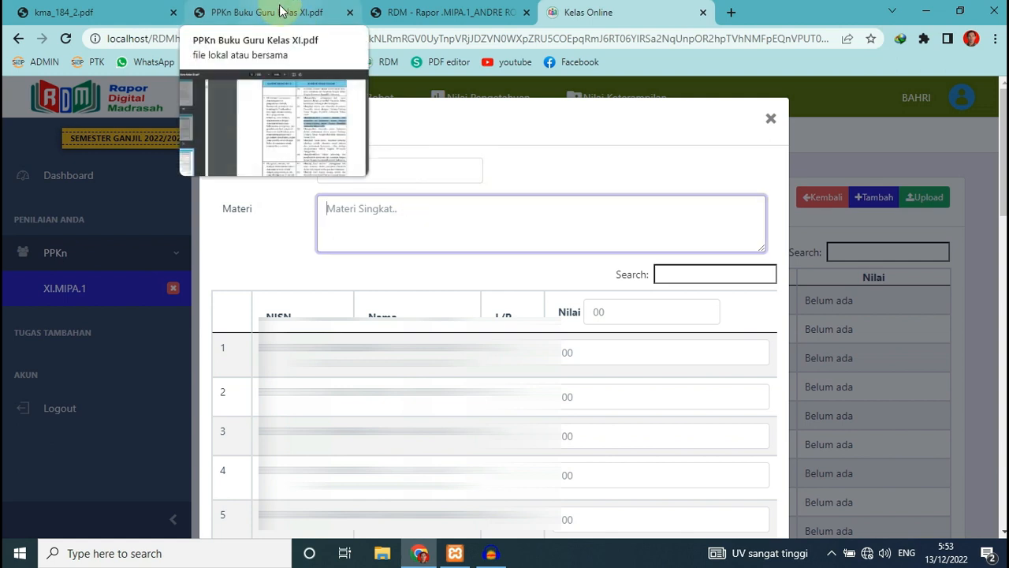
click(282, 11)
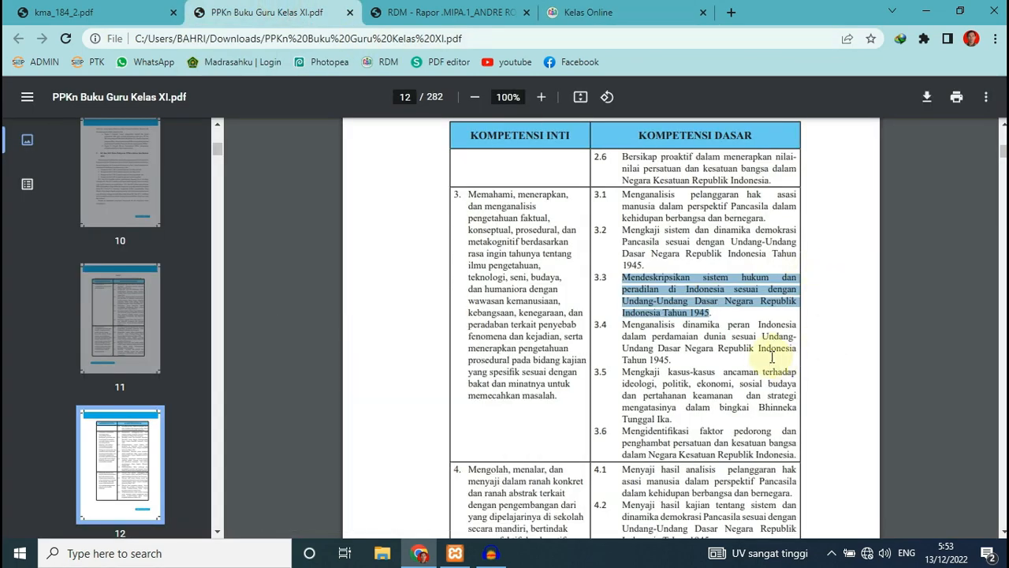
scroll(743, 348, down, 1)
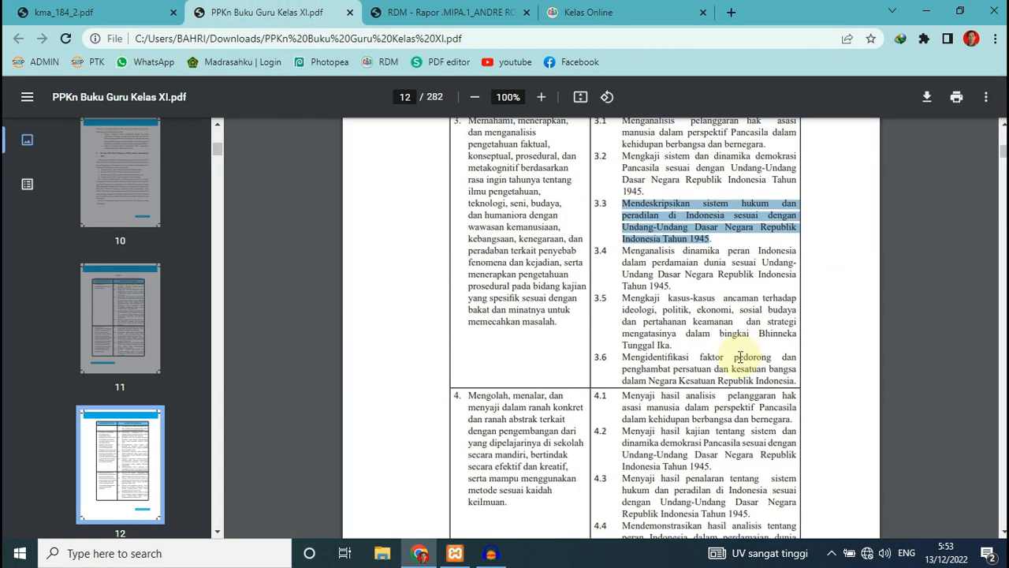
scroll(740, 357, down, 1)
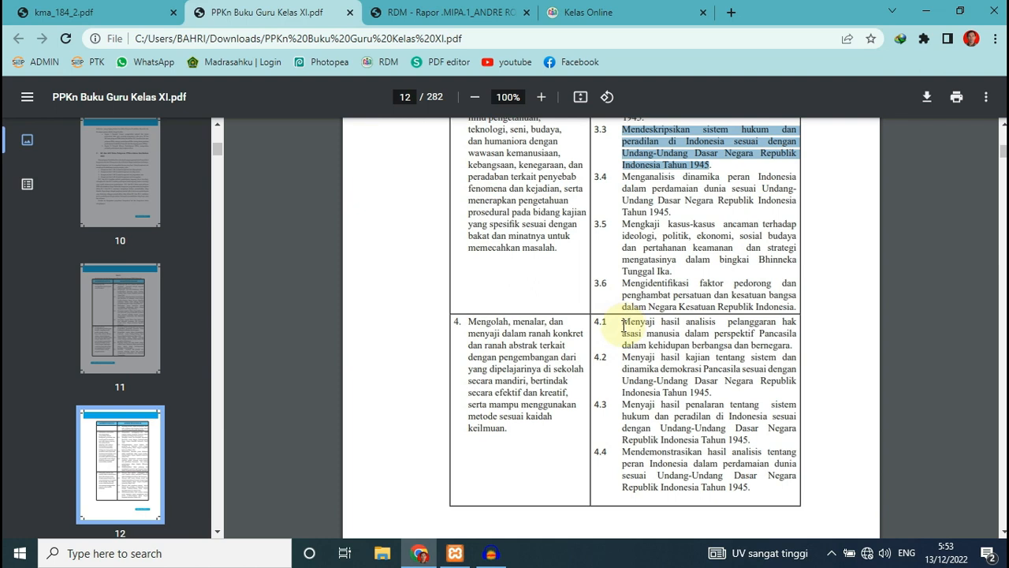
drag(623, 326, 785, 351)
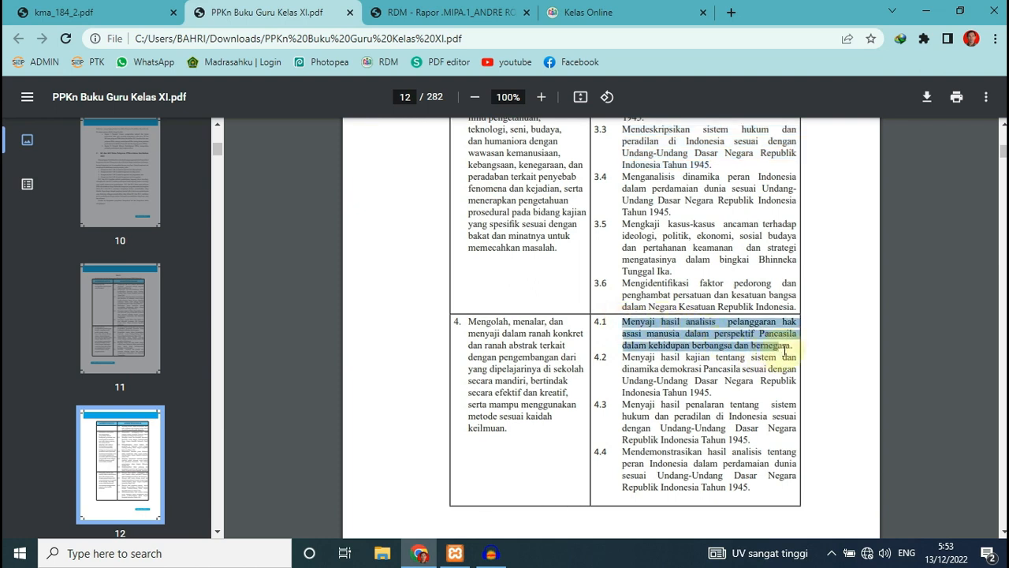
right_click(744, 332)
click(694, 343)
Return to the RDM score form and paste the copied competence text as the Materi
click(605, 14)
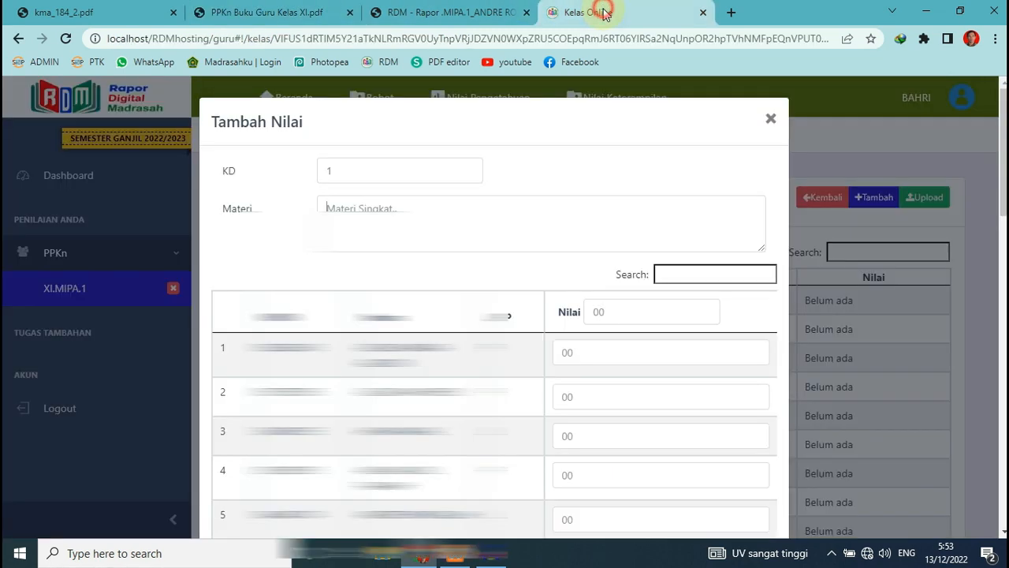
right_click(410, 208)
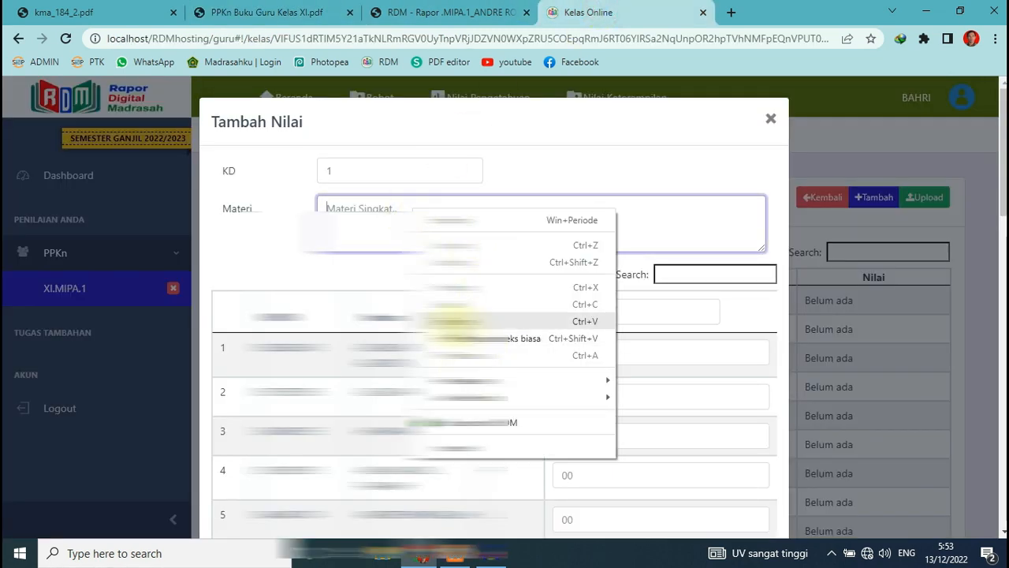
click(454, 321)
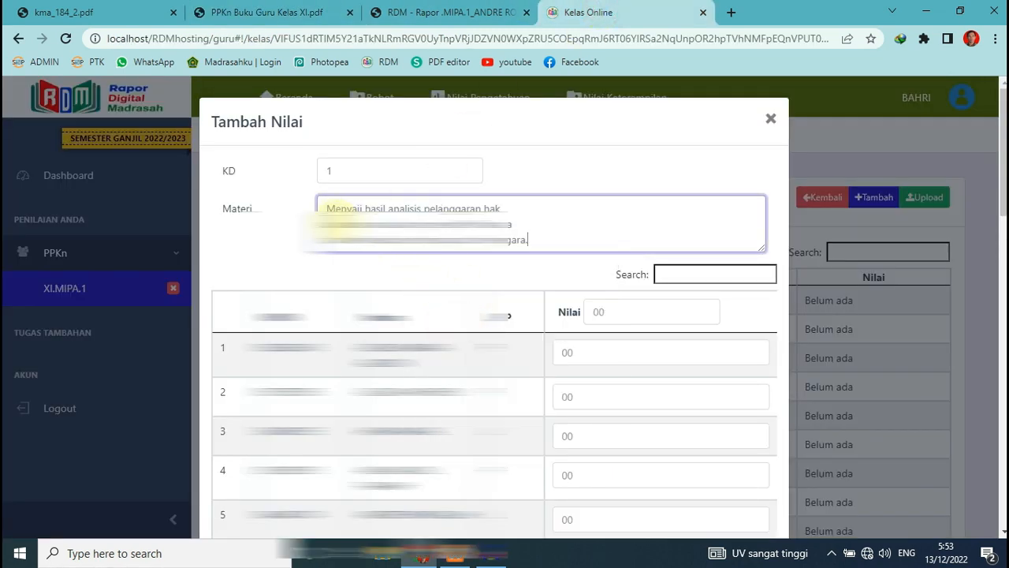
Change the Materi's first letter to a lowercase "m" and remove the line breaks so the text runs on continuously
click(328, 207)
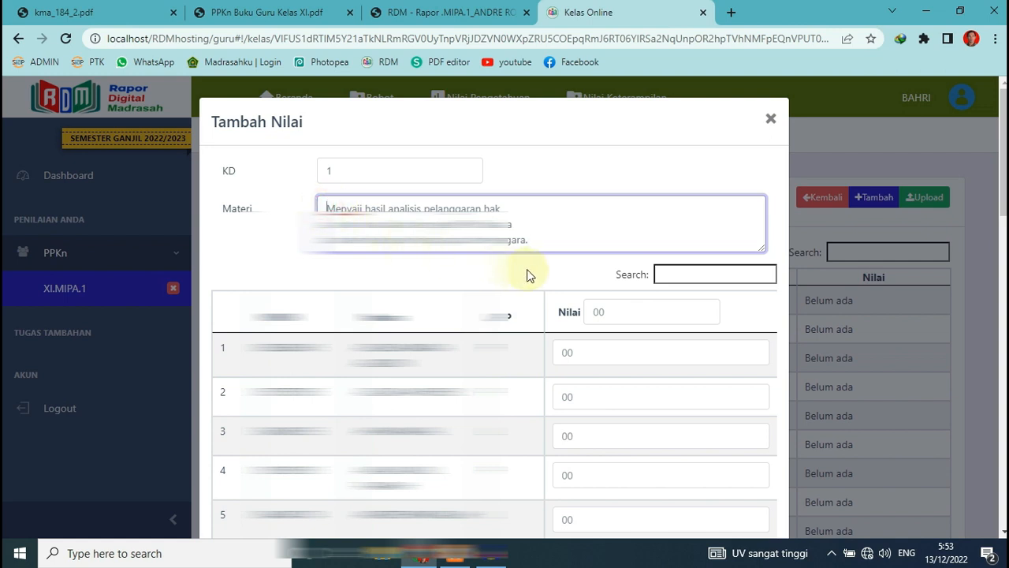
key(Delete)
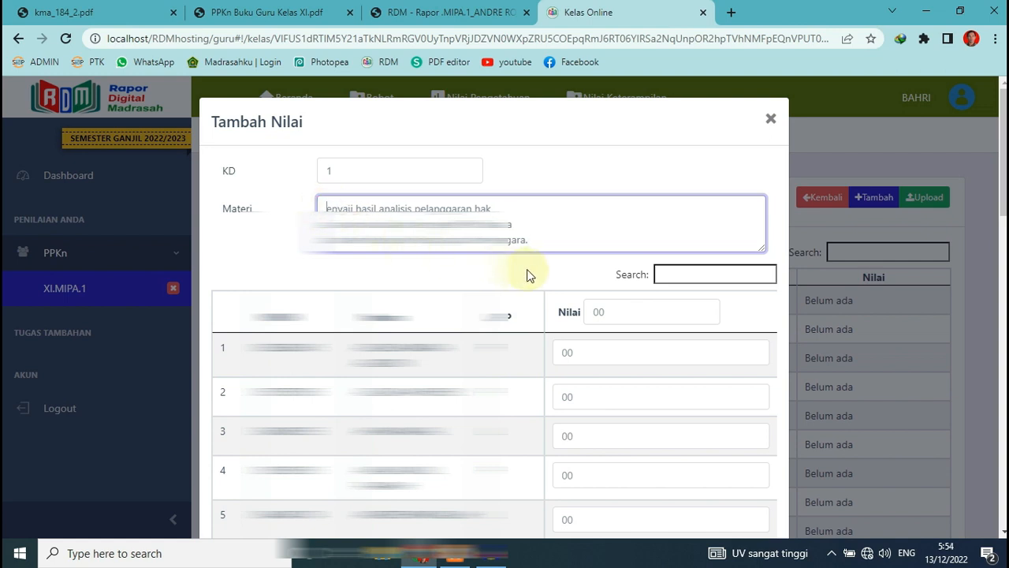
text(m)
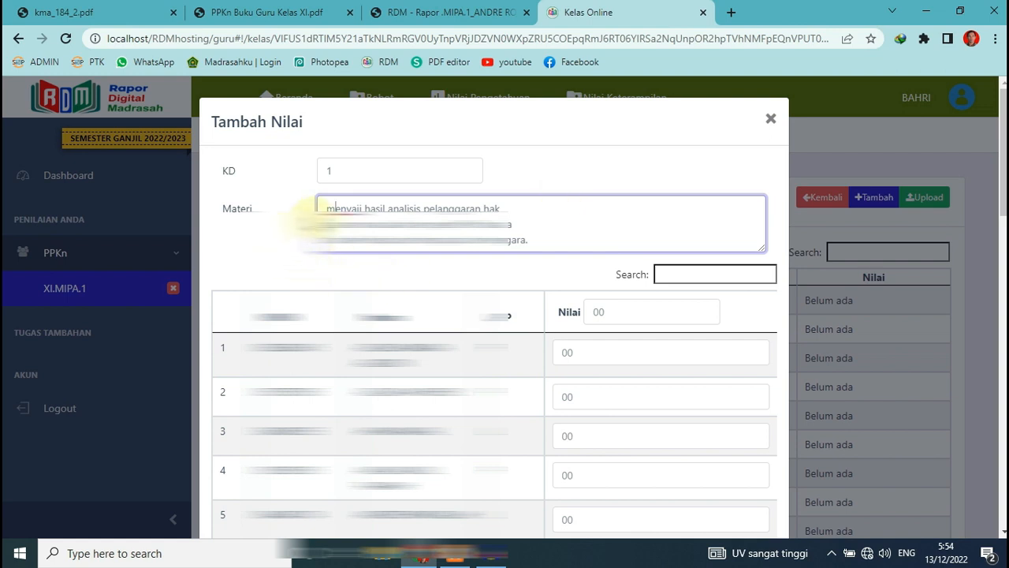
click(325, 225)
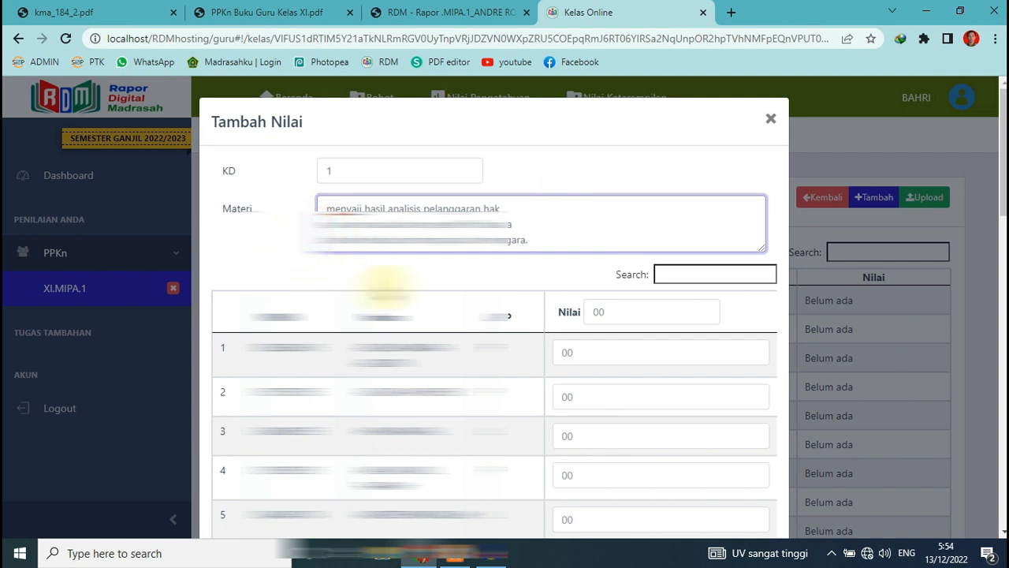
key(BackSpace)
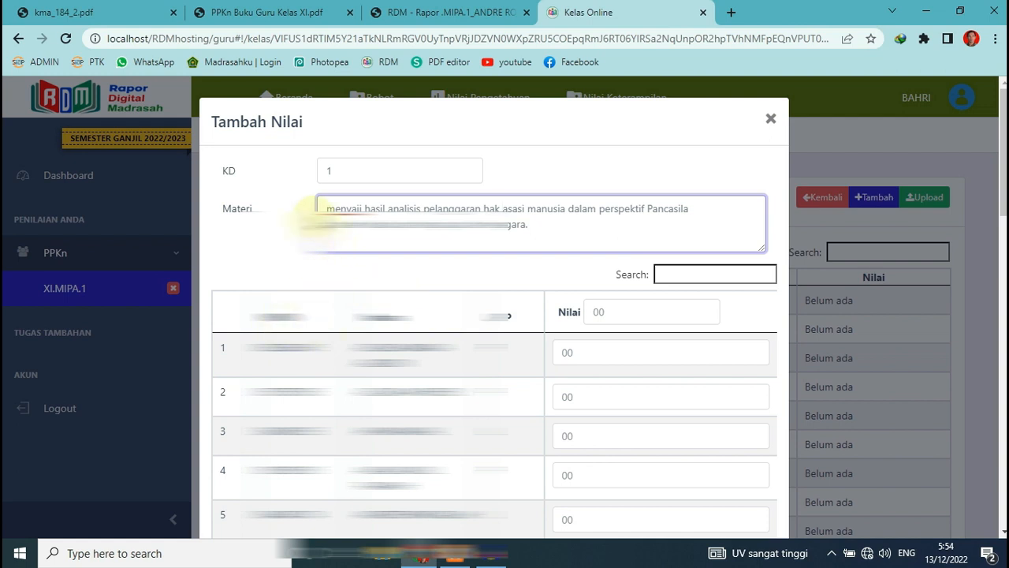
click(320, 225)
key(BackSpace)
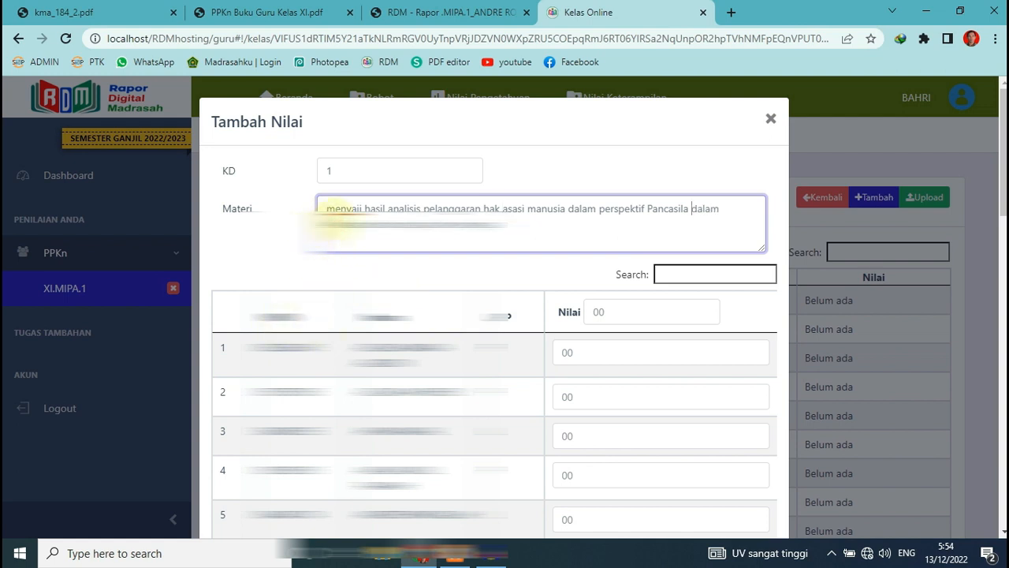
Set the portfolio score to 80 for all students at once and change the second student's score to 85
click(592, 346)
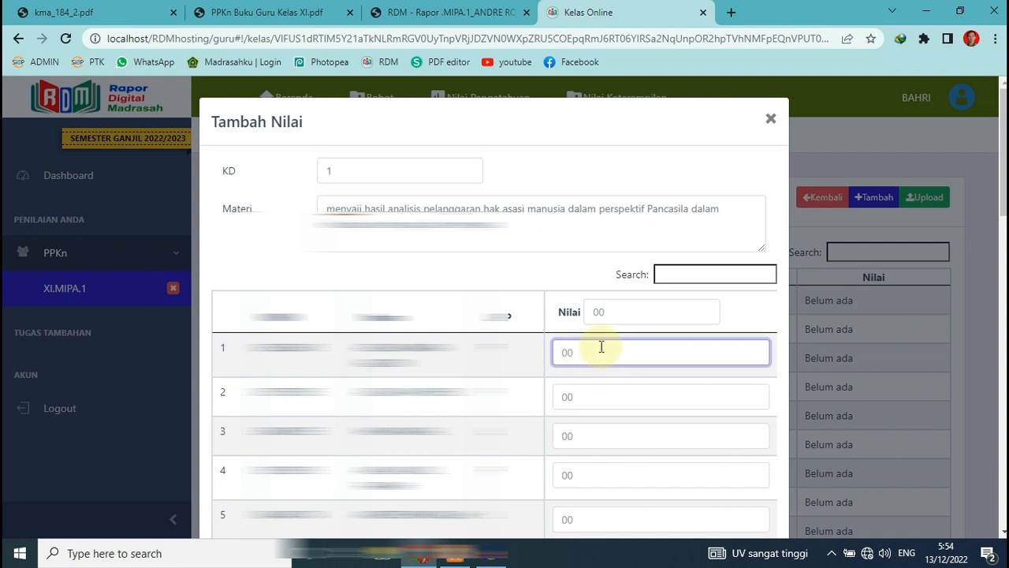
click(597, 312)
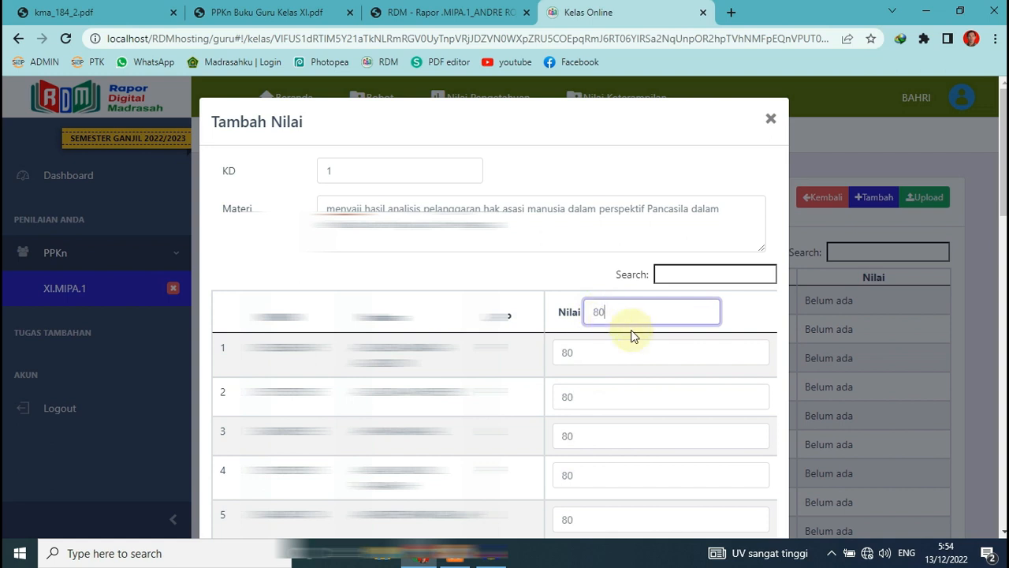
scroll(642, 340, down, 1)
text(80)
click(605, 370)
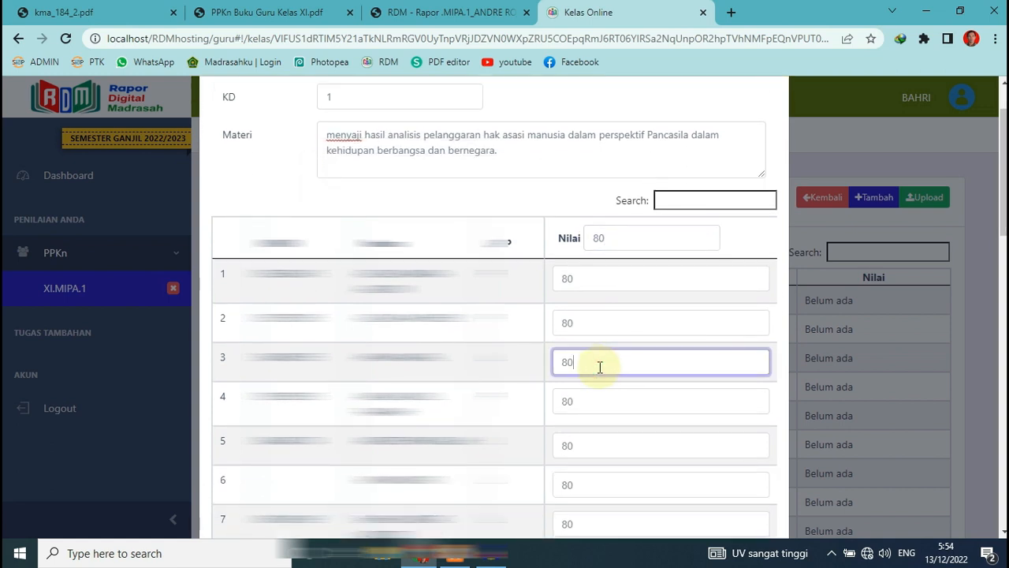
double_click(597, 324)
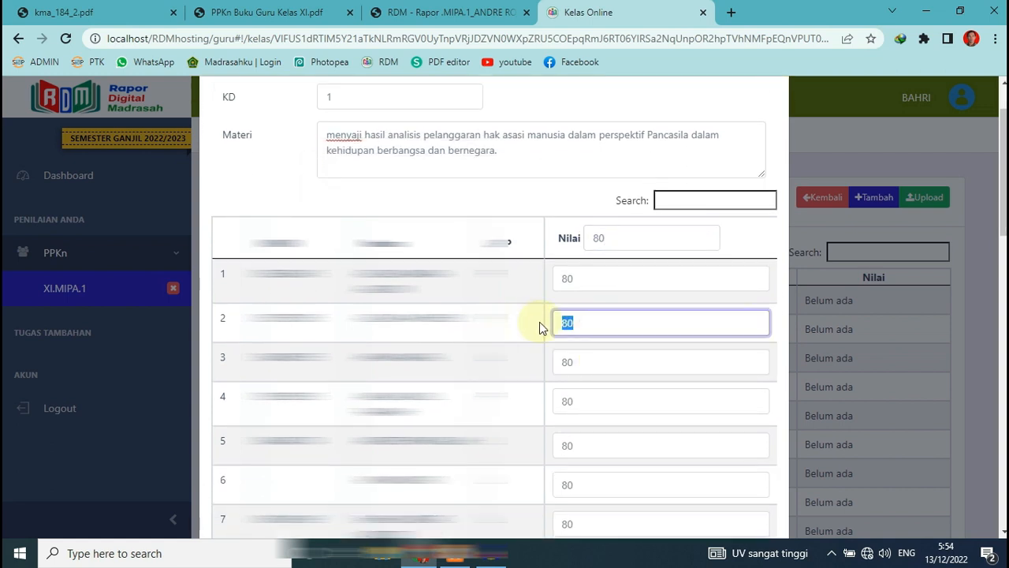
text(85)
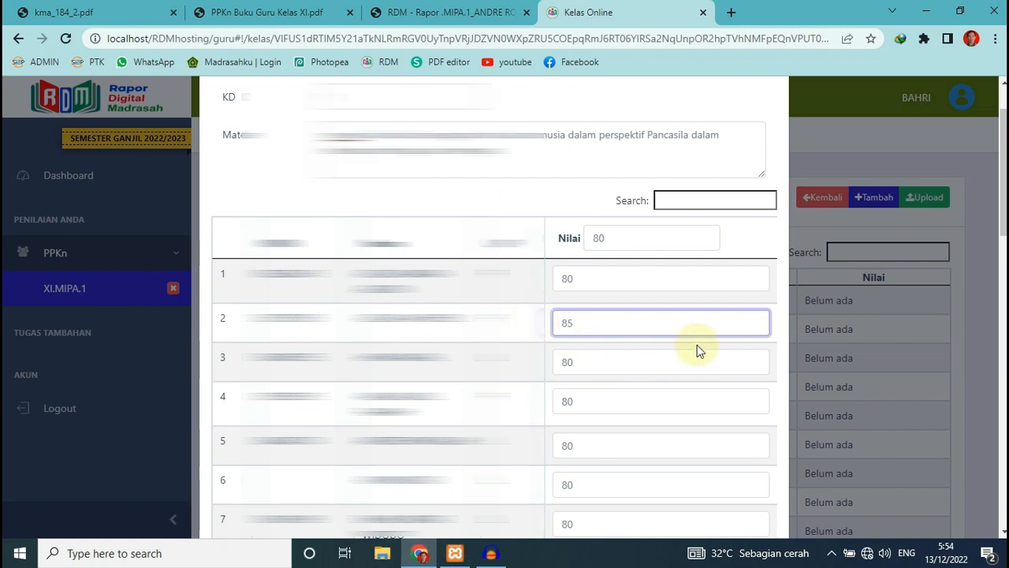
Save the completed portfolio score form with the KD, Materi and student scores
scroll(699, 342, up, 1)
scroll(707, 340, down, 13)
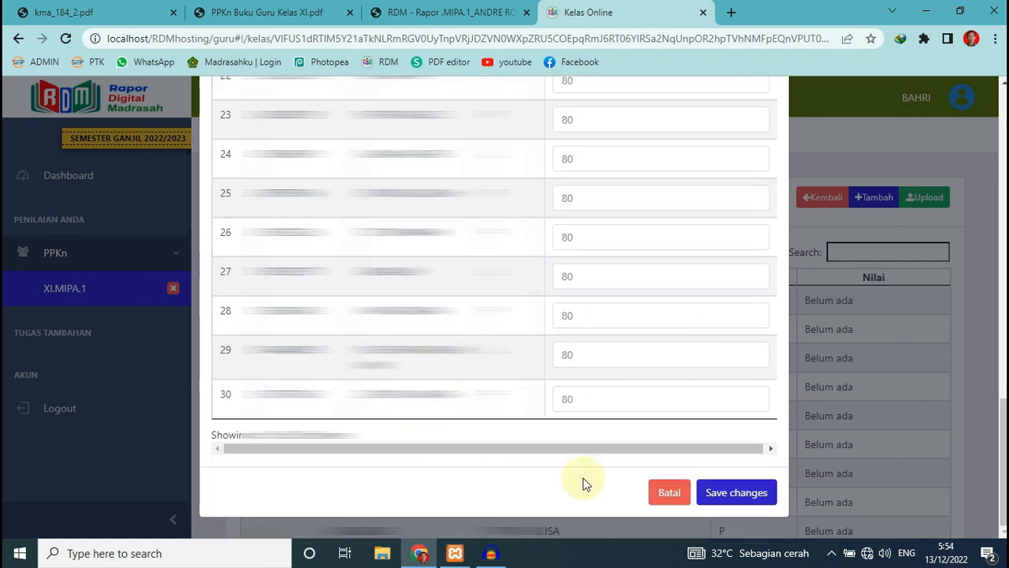
click(730, 495)
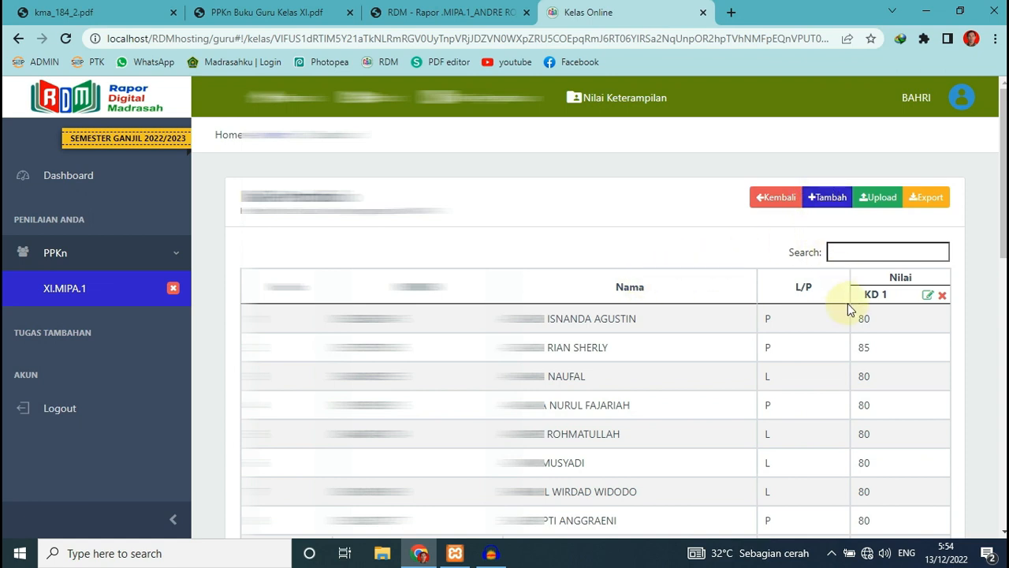
Download the Excel template for uploading portfolio scores and open it at the POR 2 sheet
click(877, 203)
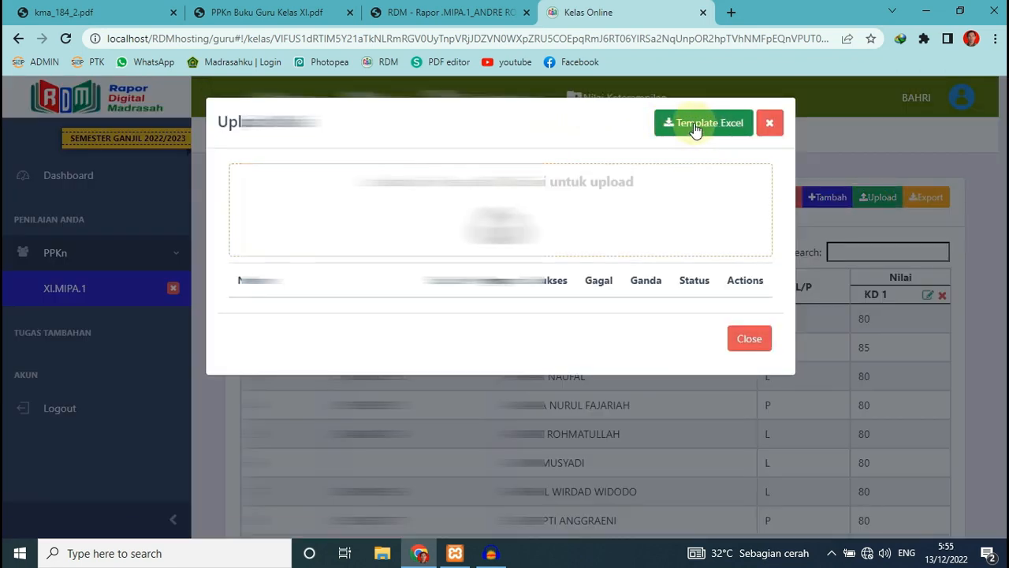
click(696, 126)
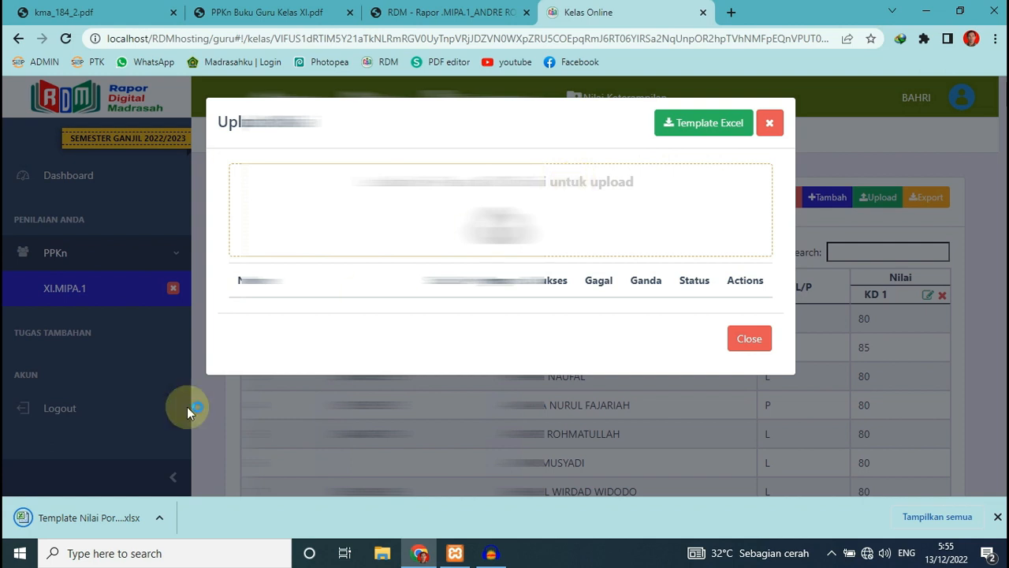
click(80, 517)
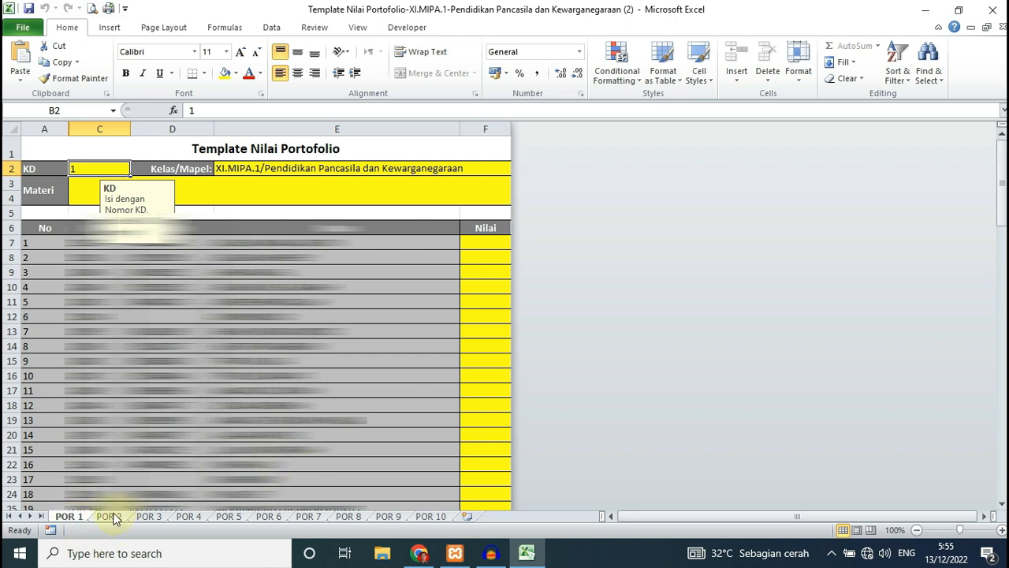
click(115, 518)
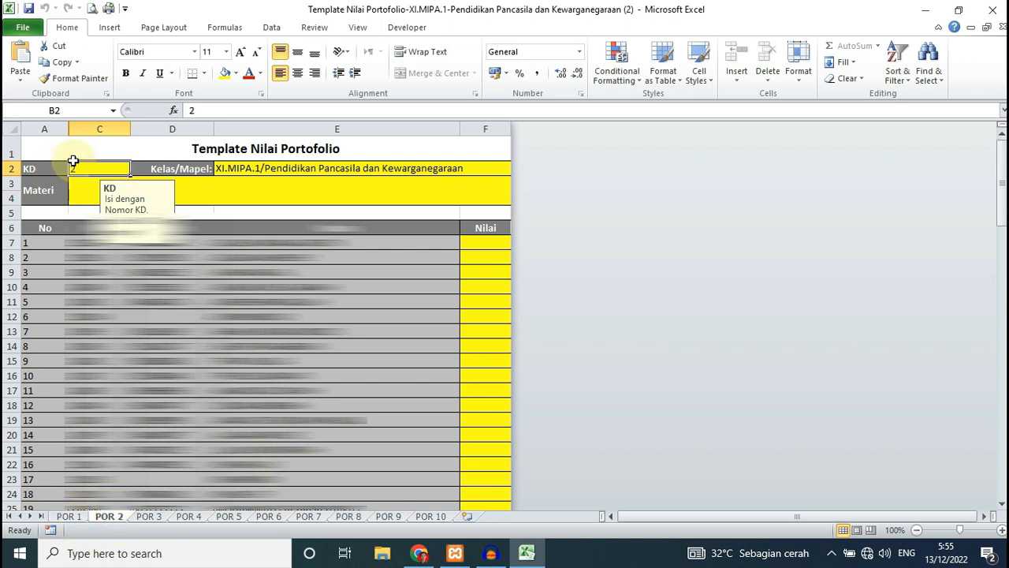
Switch to PPKn Buku Guru Kelas XI.pdf in Chrome and copy the text of basic competence 4.2 on page 12
click(433, 554)
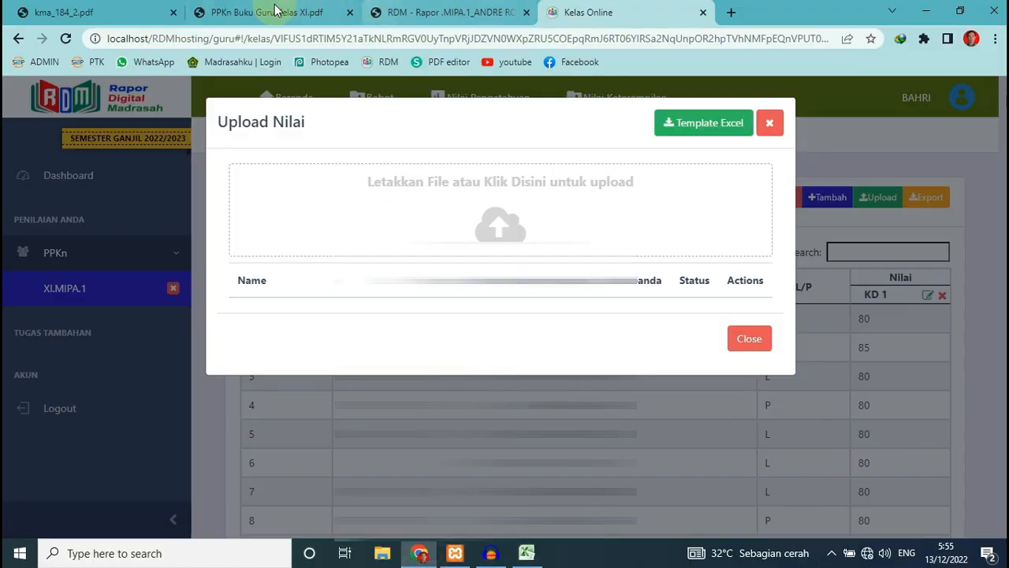
click(276, 12)
drag(623, 357, 717, 392)
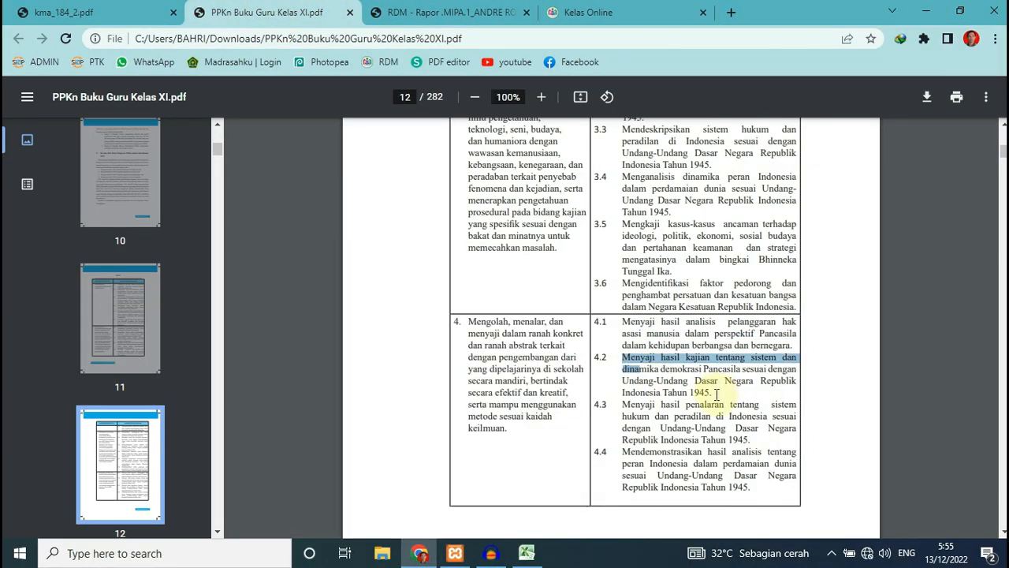
right_click(686, 378)
click(645, 390)
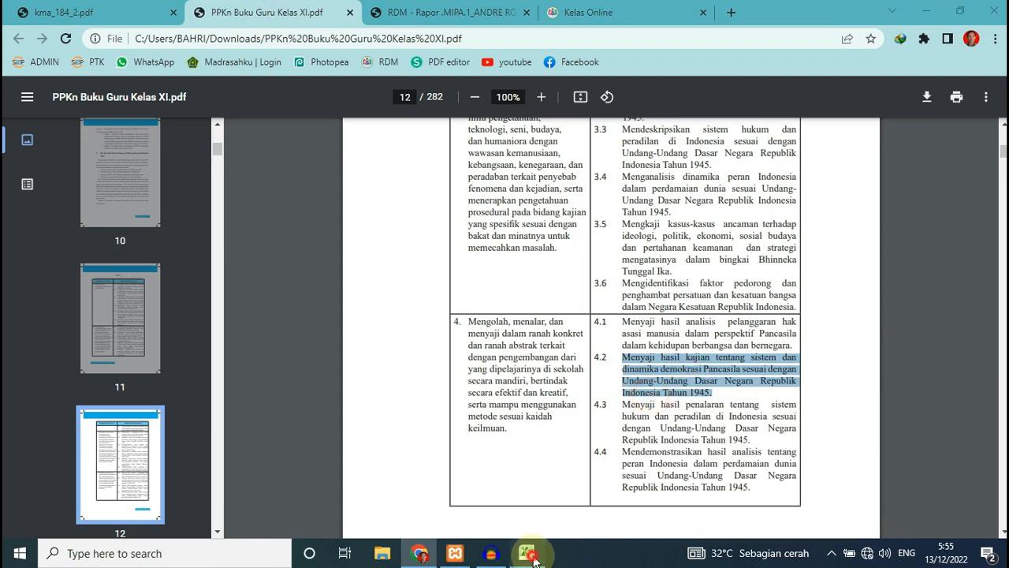
Return to the Excel template, paste the competence text as POR 2's Materi and change its first letter to a lowercase "m"
click(527, 553)
double_click(203, 189)
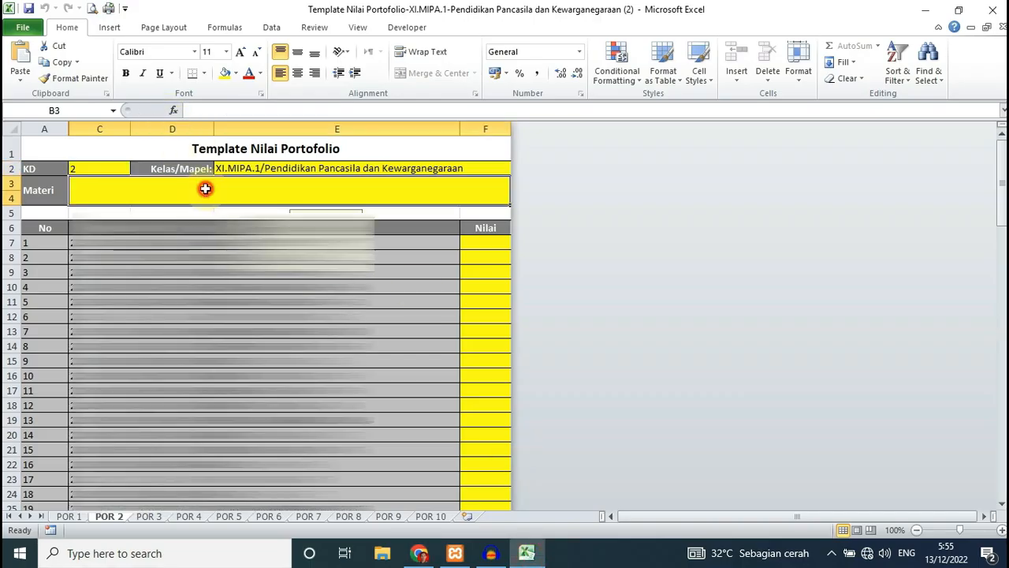
click(21, 57)
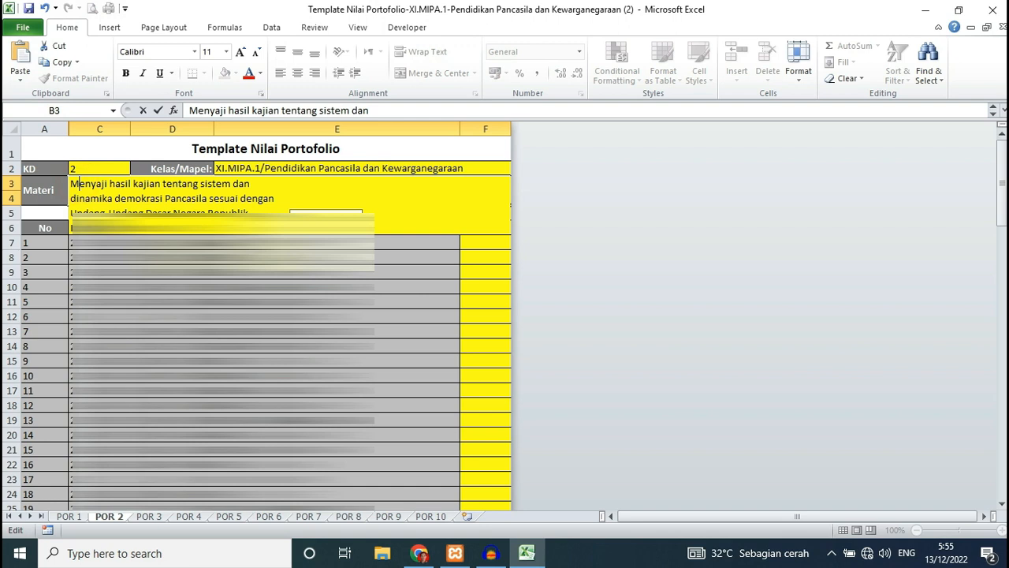
key(BackSpace)
text(m)
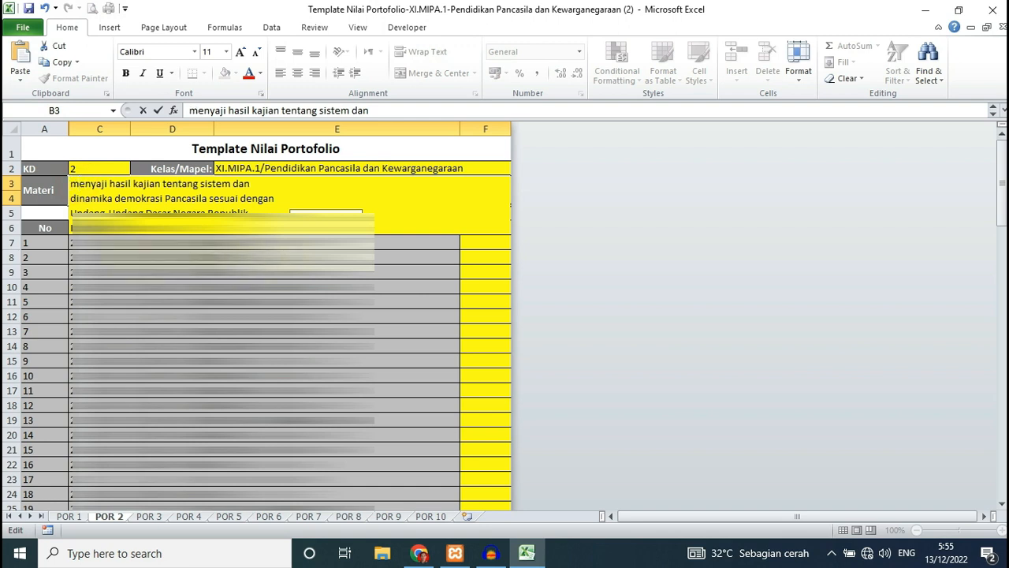
Remove the line break before "dinamika" in POR 2's Materi and confirm the cell entry
click(71, 198)
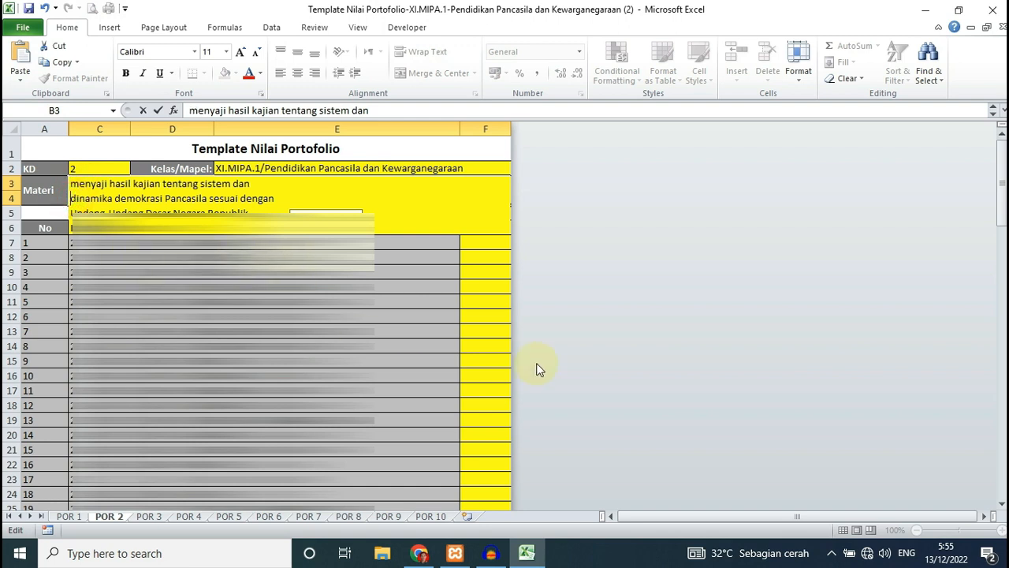
key(BackSpace)
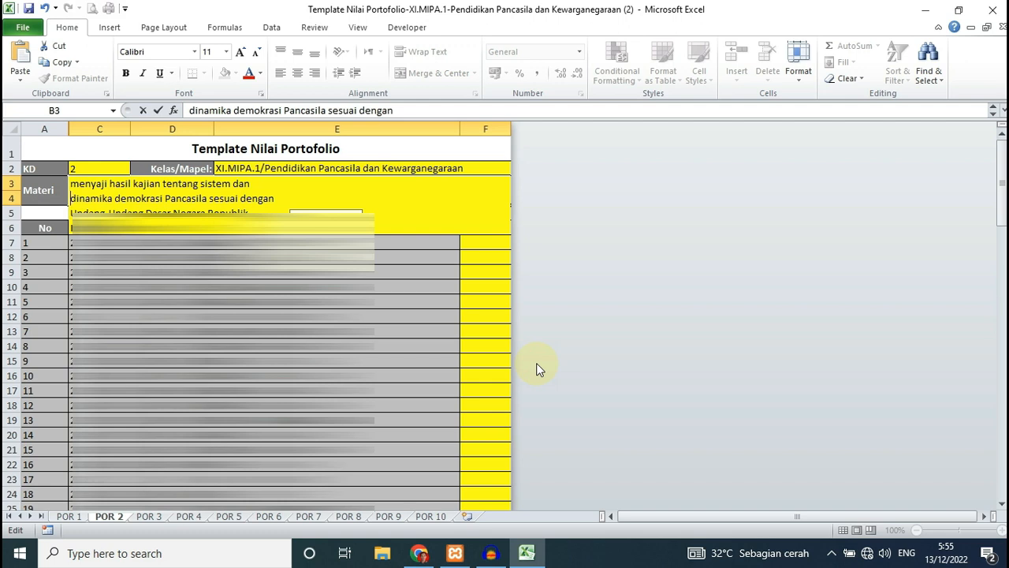
key(BackSpace)
key(Return)
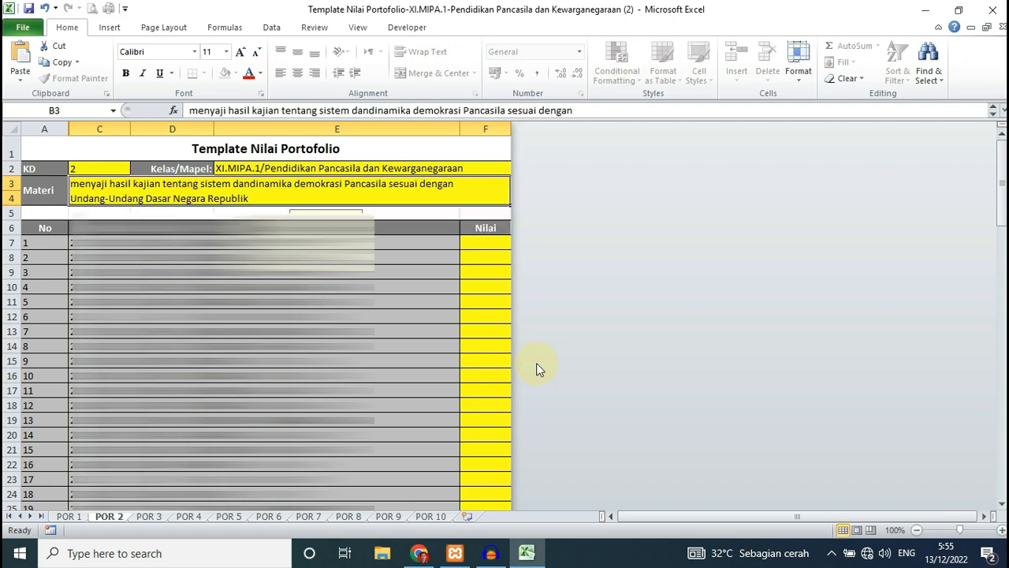
key(BackSpace)
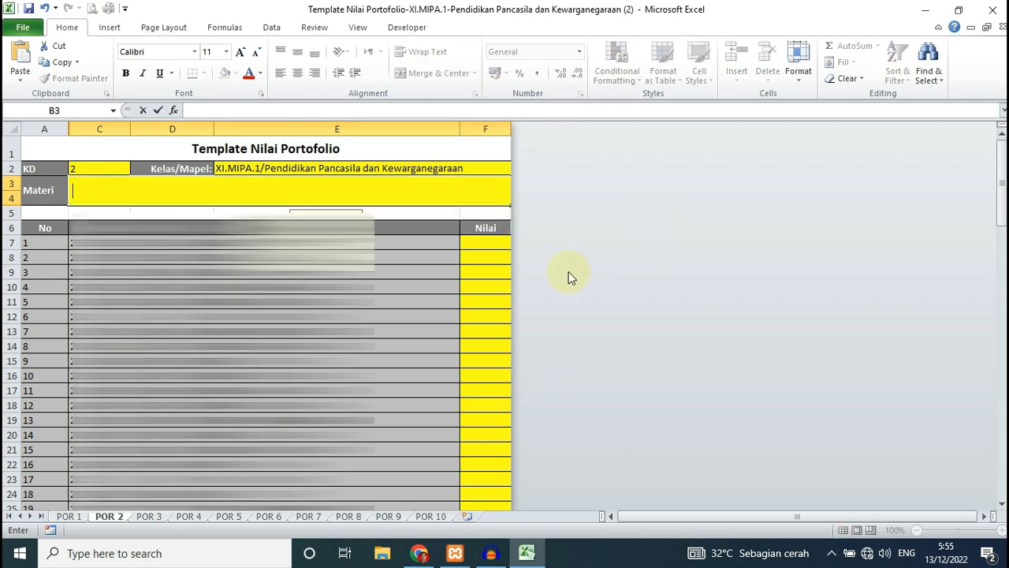
click(233, 193)
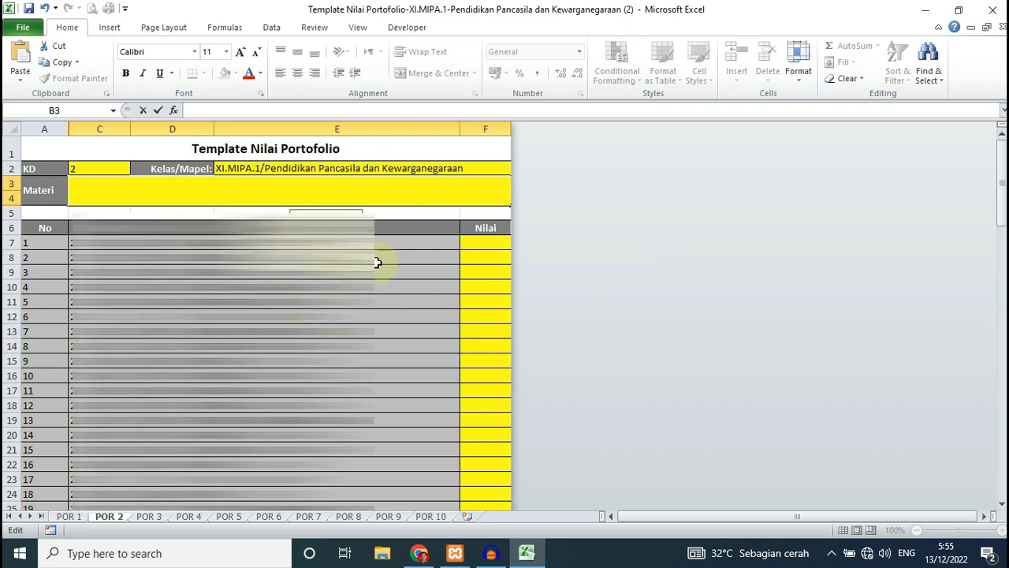
click(168, 318)
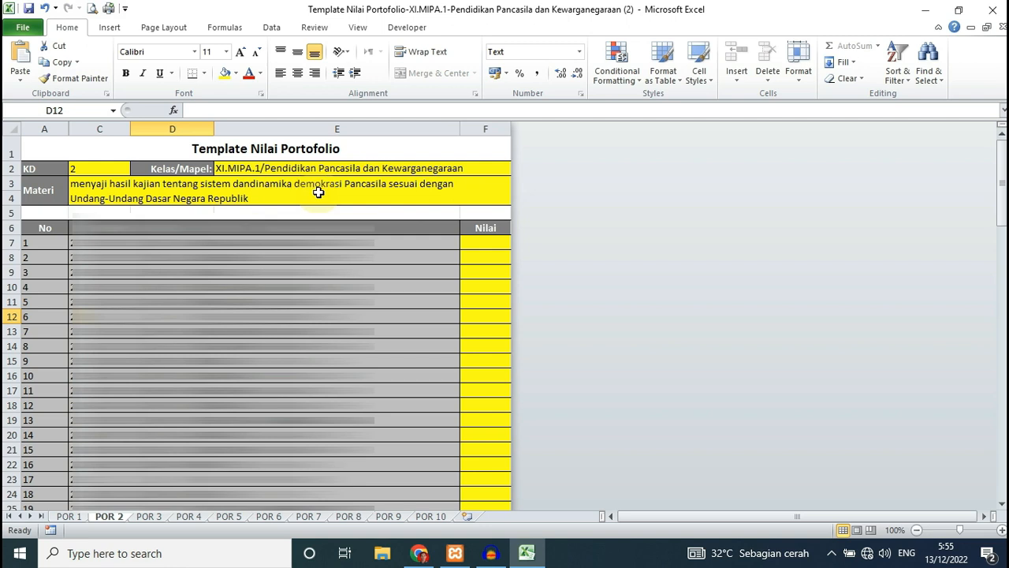
Remove the line breaks before "Indonesia" and "Undang-Undang" in POR 2's Materi so the text runs on continuously
double_click(248, 200)
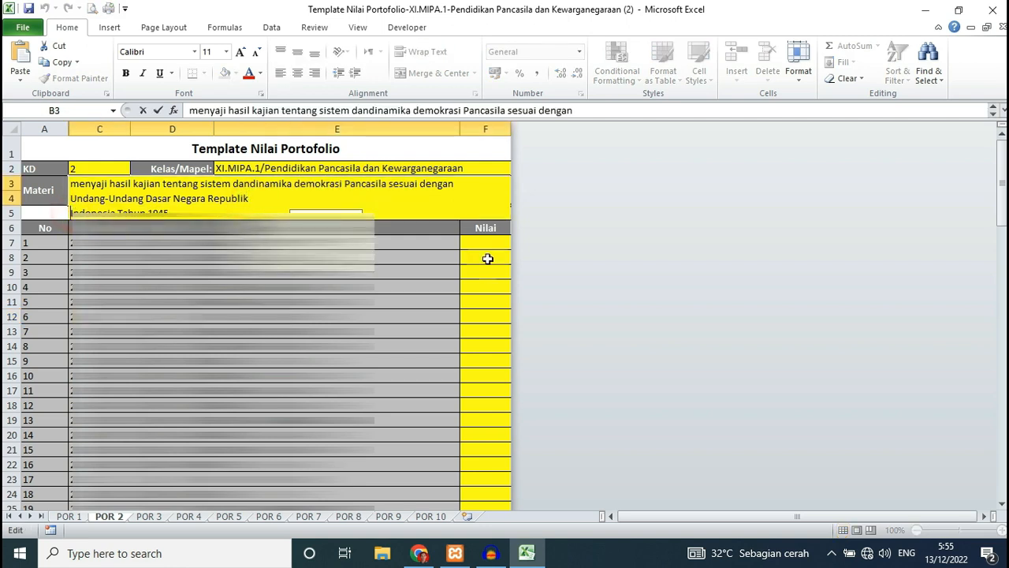
key(Delete)
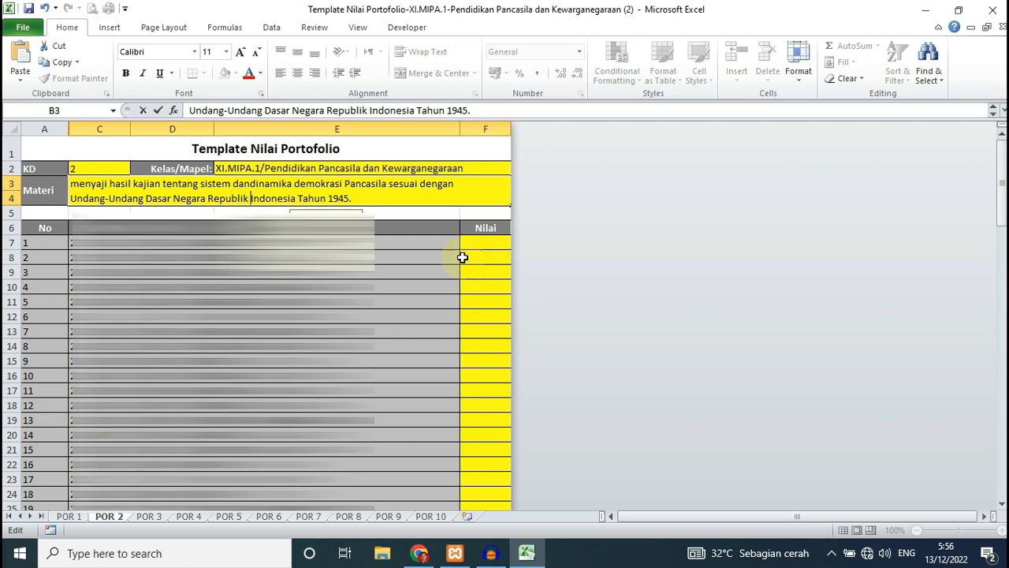
click(71, 198)
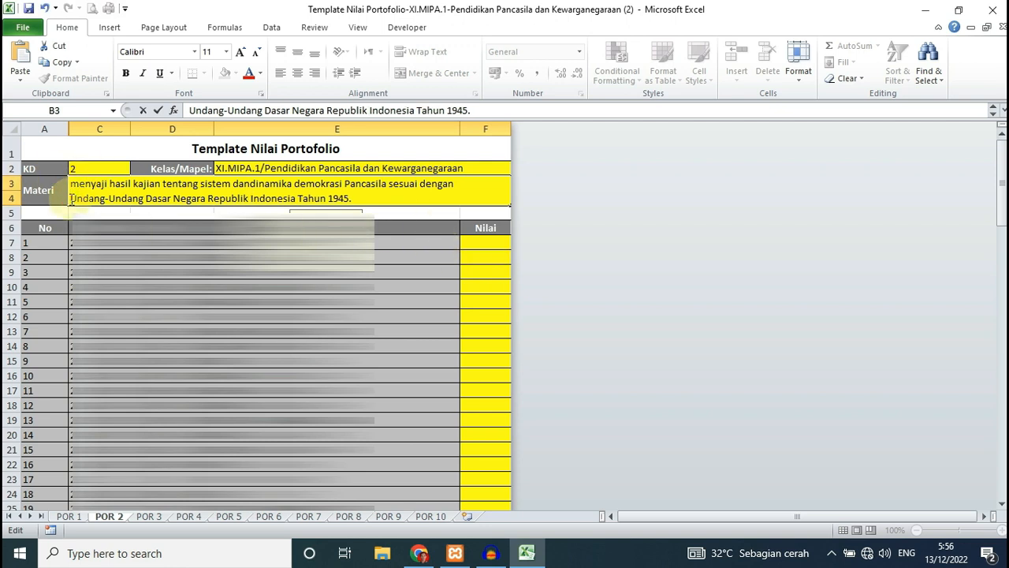
key(BackSpace)
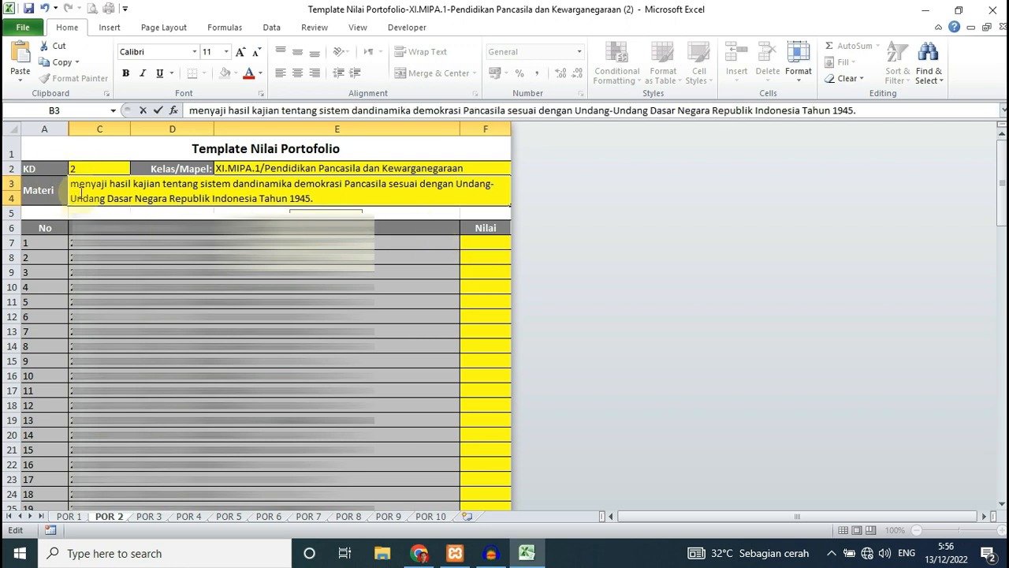
click(442, 300)
Enter a Nilai of 80 for the first student in POR 2 and fill it down to all students
click(497, 240)
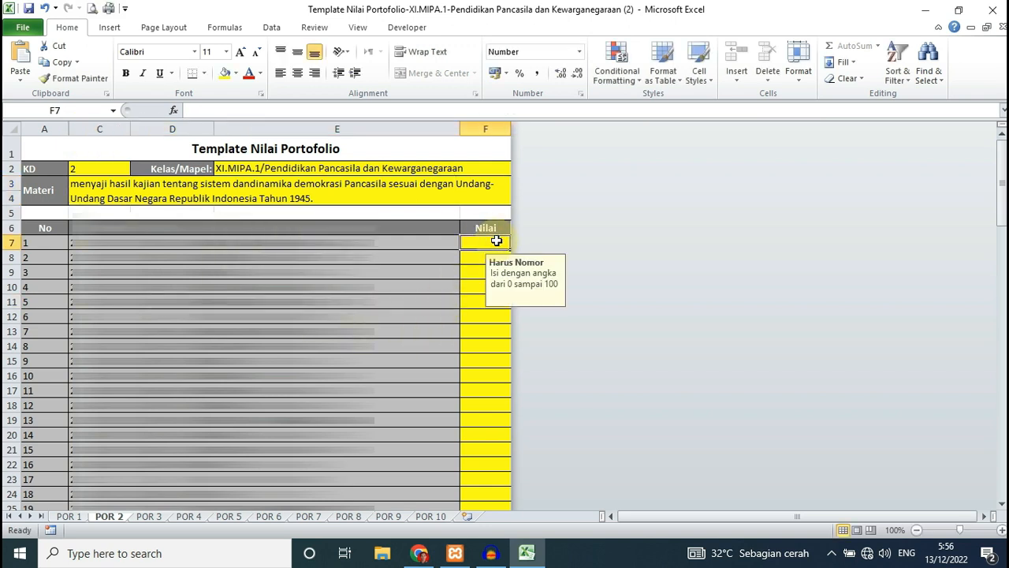
text(80)
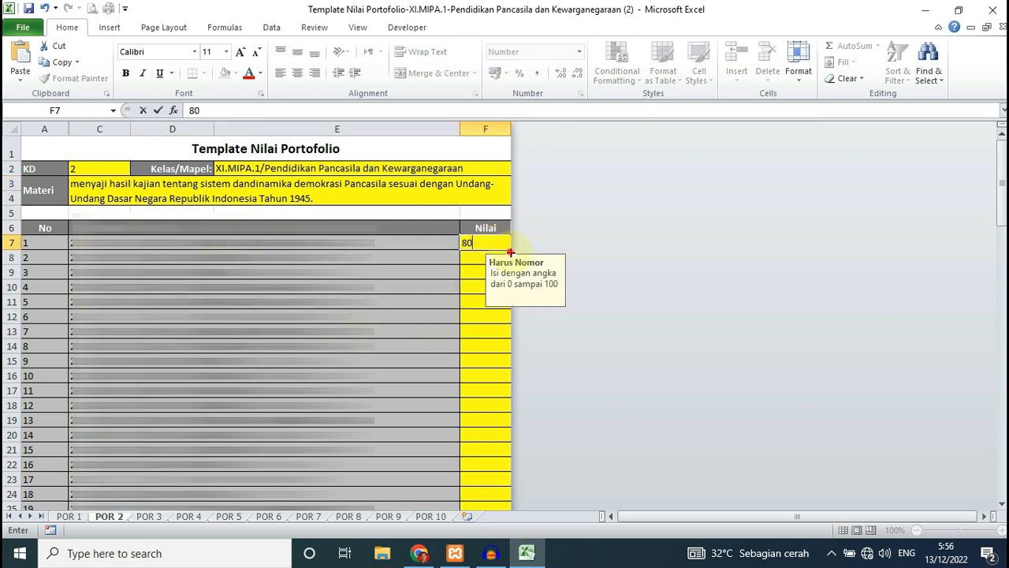
double_click(511, 251)
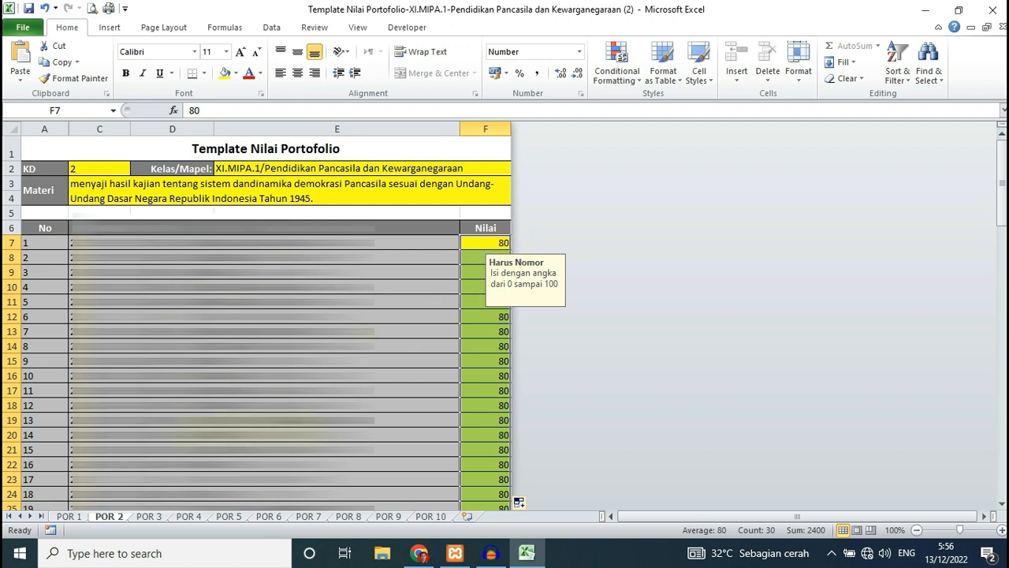
Select the Materi cell on the POR 3 sheet, then copy basic competence 4.3 from page 12 of the PPKn PDF in Chrome
click(149, 518)
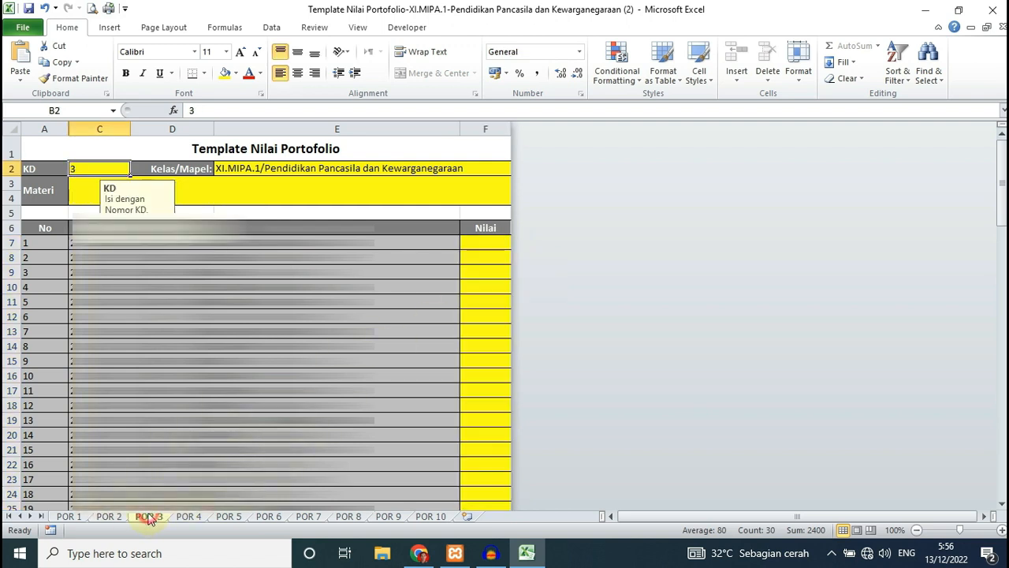
click(90, 192)
click(419, 553)
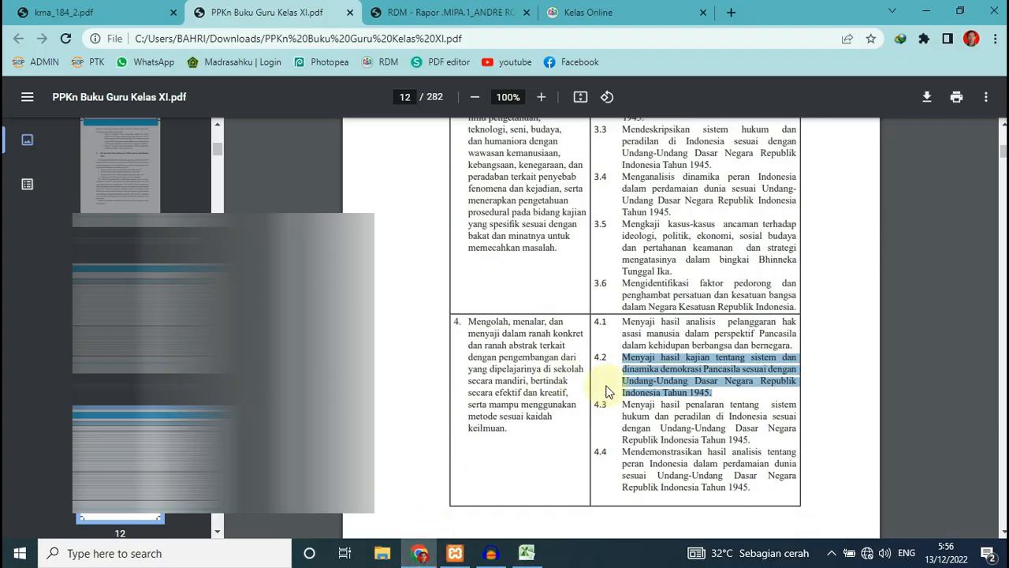
drag(624, 404, 750, 440)
right_click(734, 430)
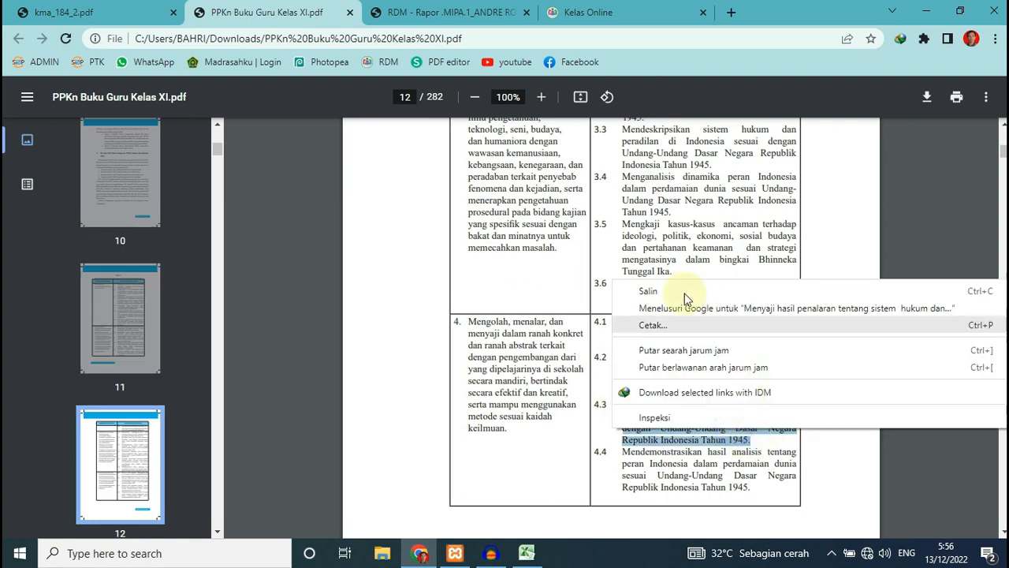
click(653, 294)
Return to the Excel template and paste the text of competence 4.3 into the Materi cell of POR 3
click(527, 553)
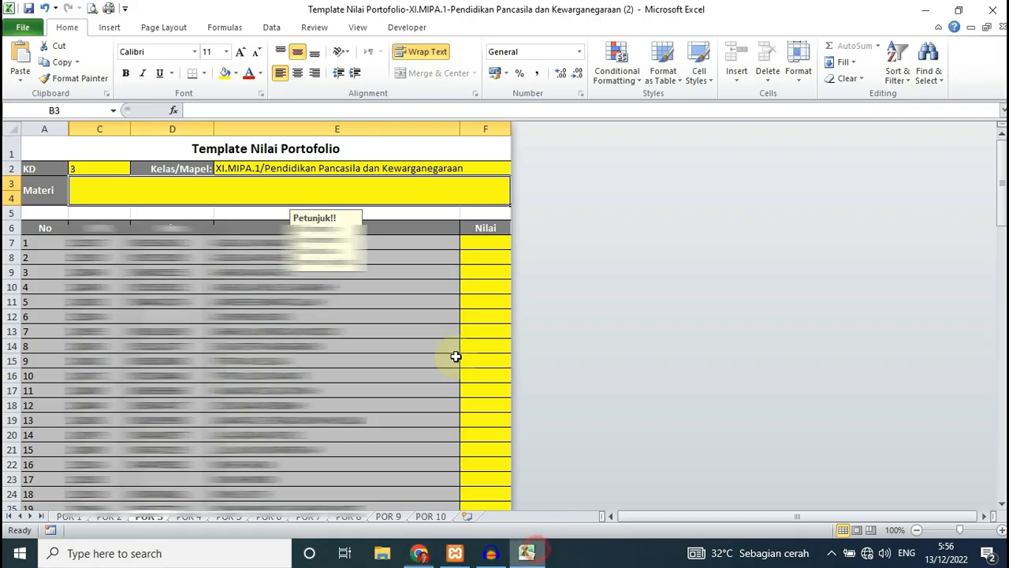
double_click(236, 191)
click(19, 63)
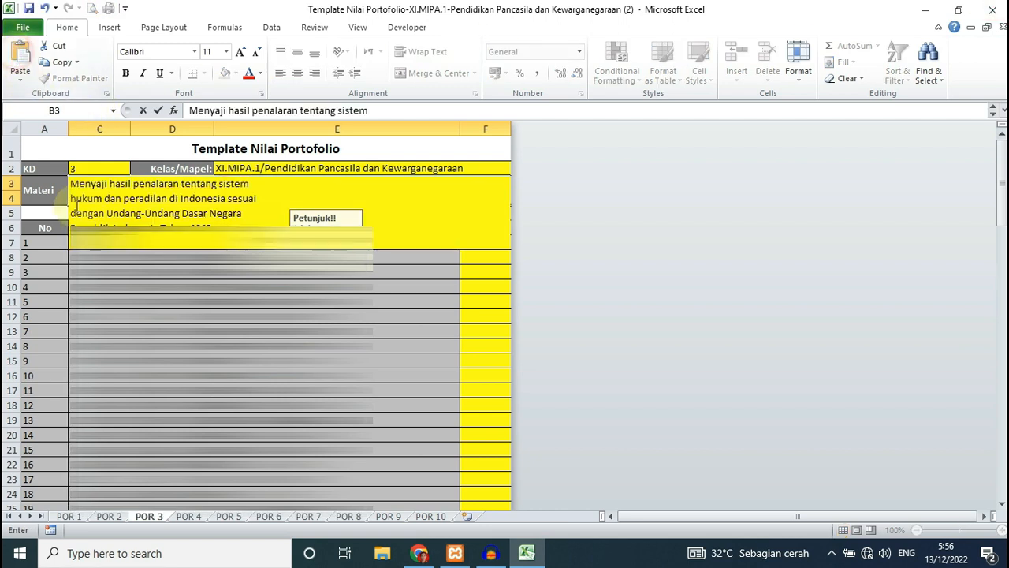
Remove the line breaks before "hukum", "dengan" and "Republik" in POR 3's Materi and finish at the first student's Nilai cell
click(70, 201)
key(BackSpace)
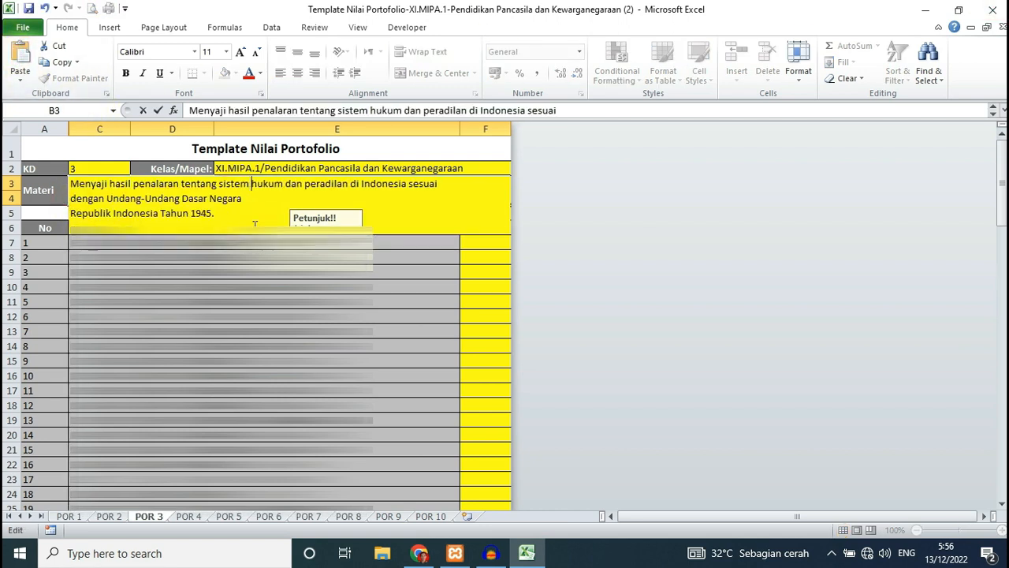
click(71, 199)
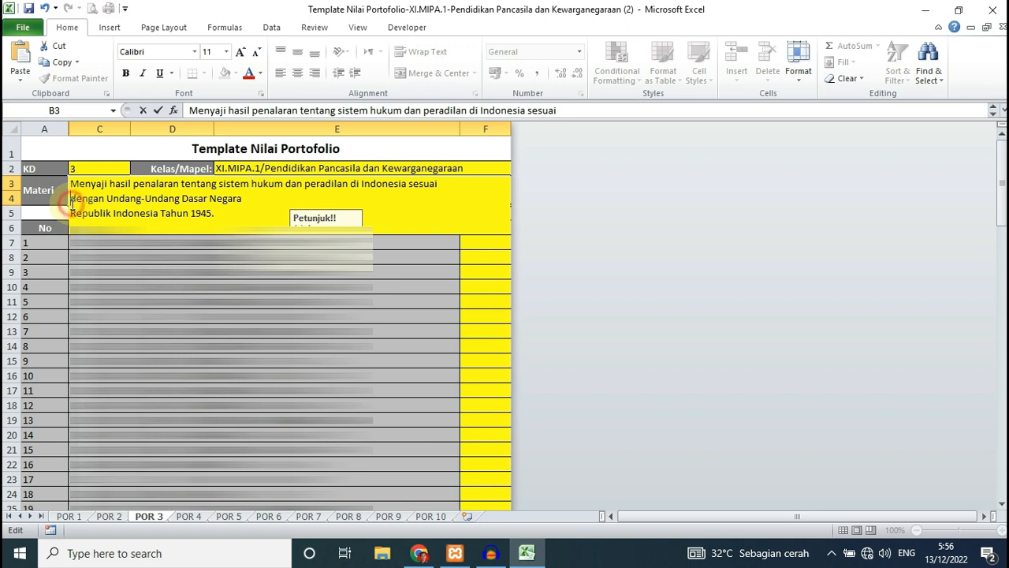
key(BackSpace)
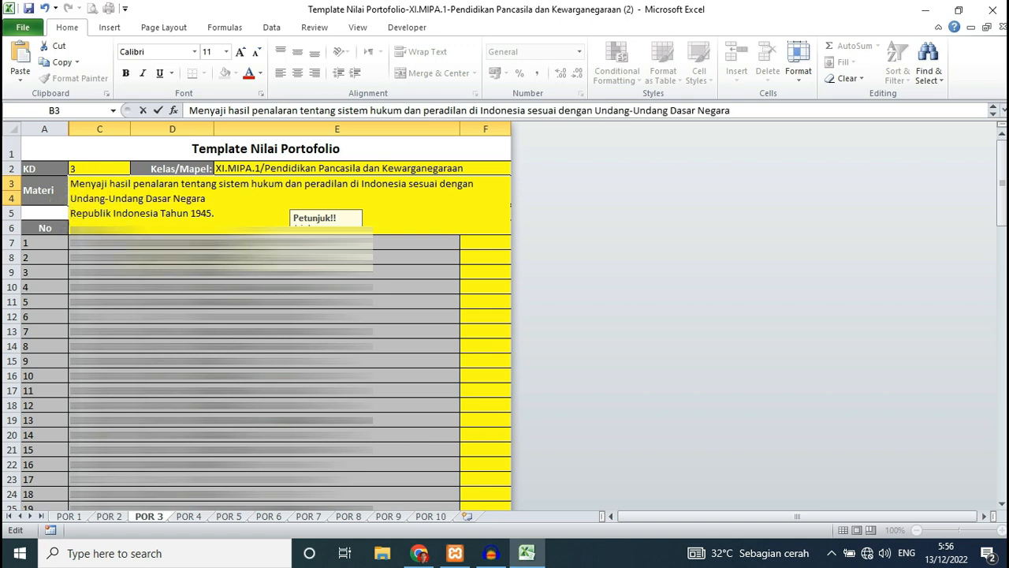
click(70, 213)
key(BackSpace)
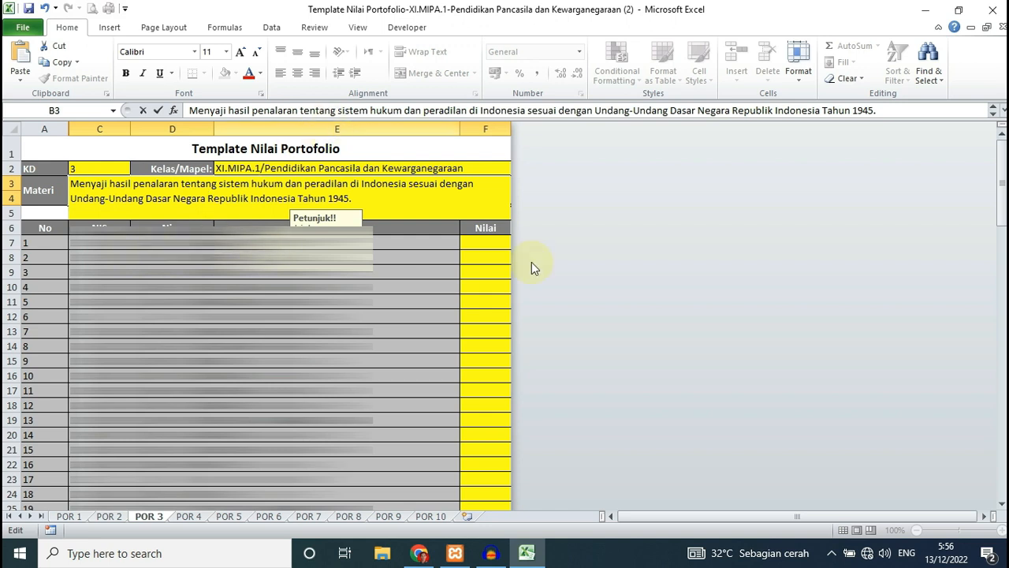
click(499, 246)
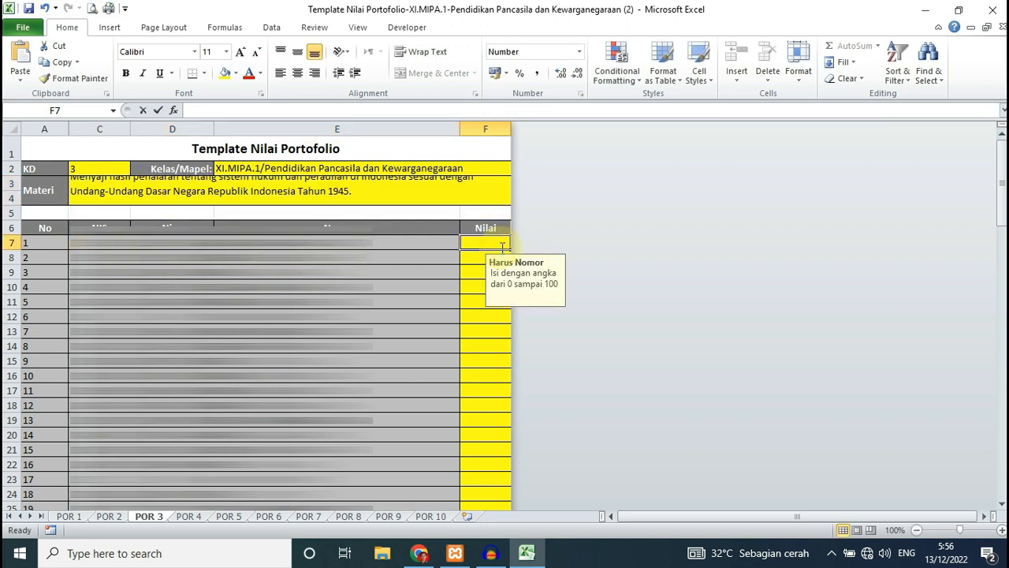
Enter a Nilai of 80 for all students in POR 3, then save and close the template workbook
text(80)
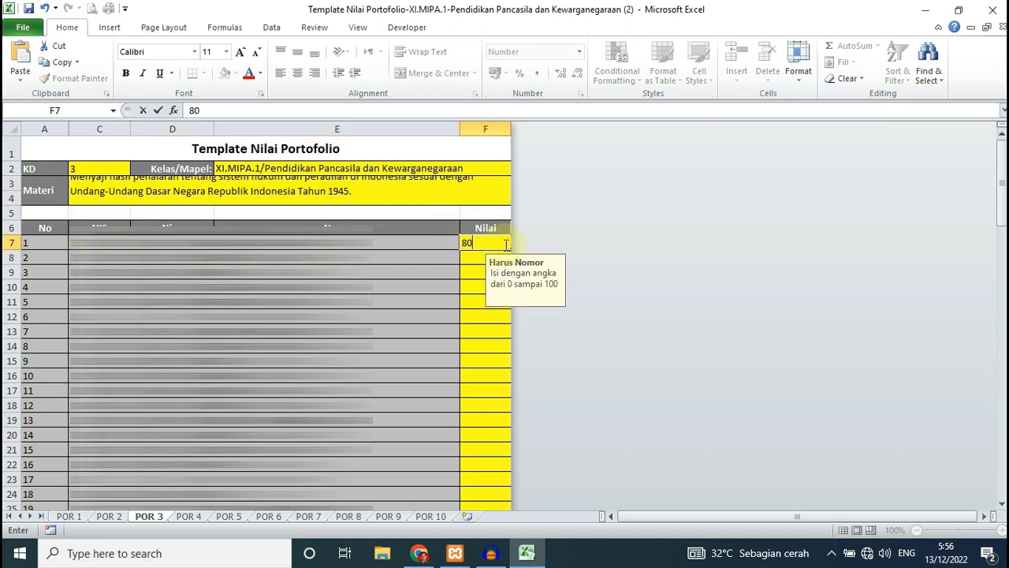
double_click(511, 252)
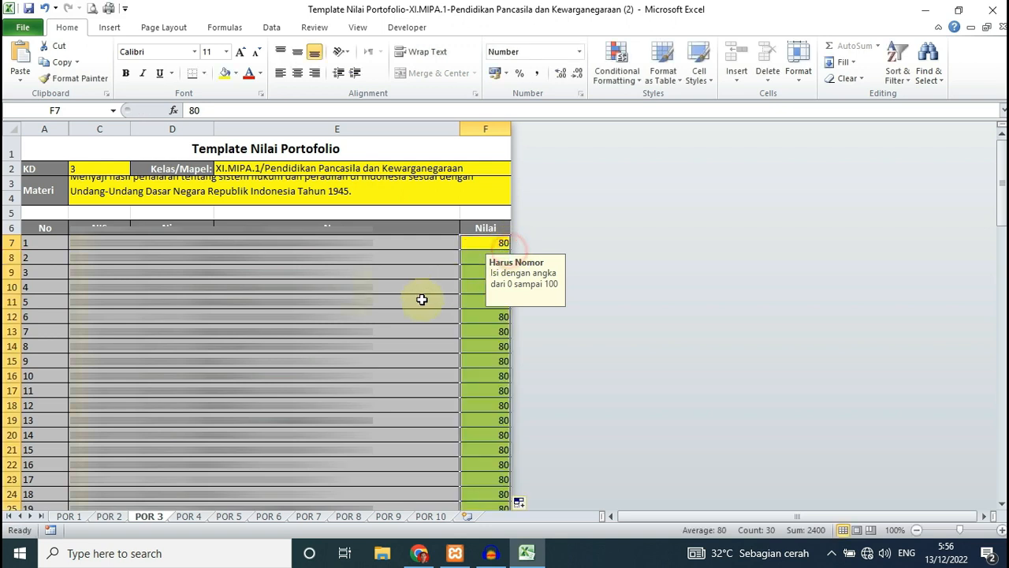
click(476, 332)
double_click(354, 198)
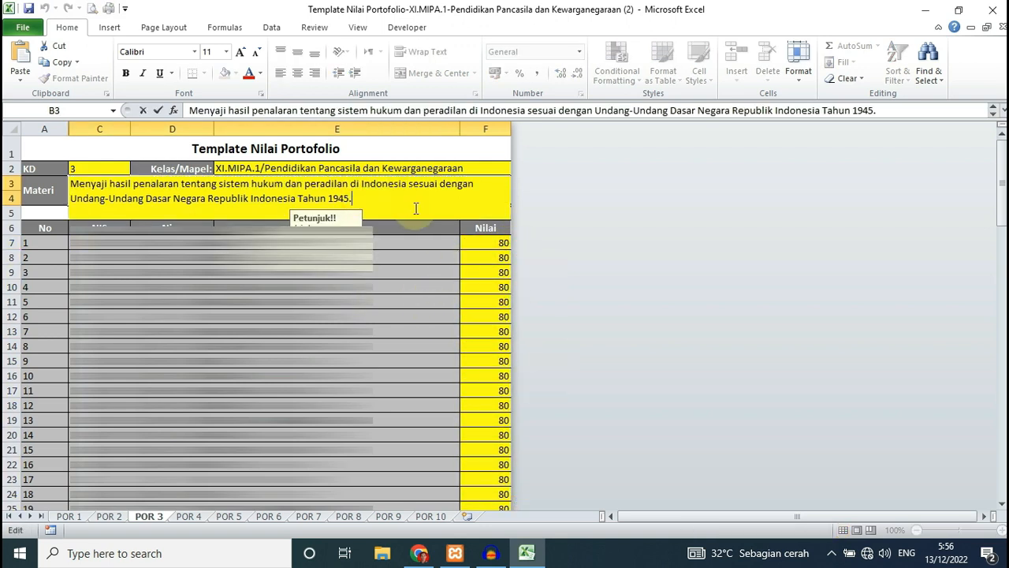
click(497, 316)
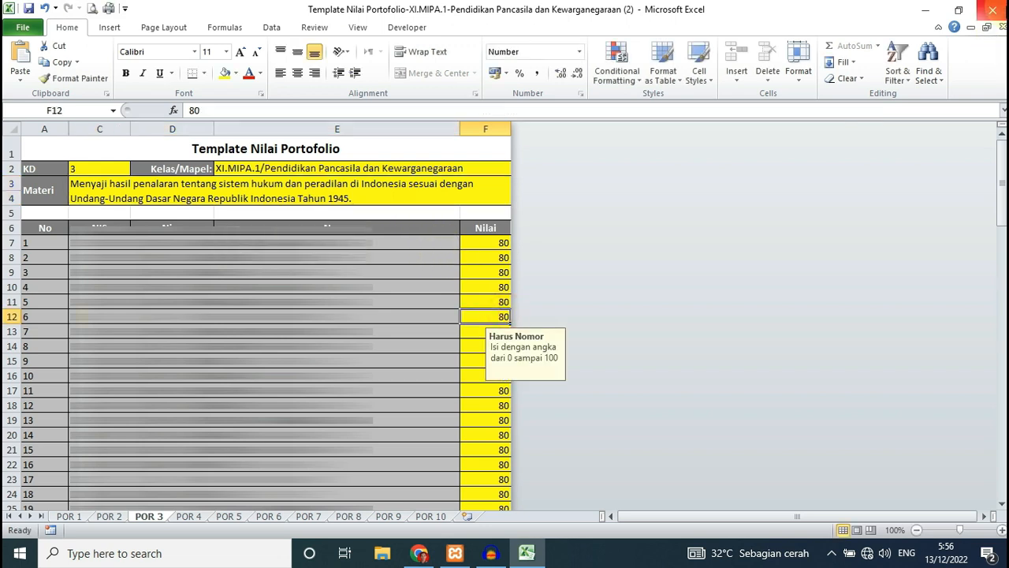
click(993, 9)
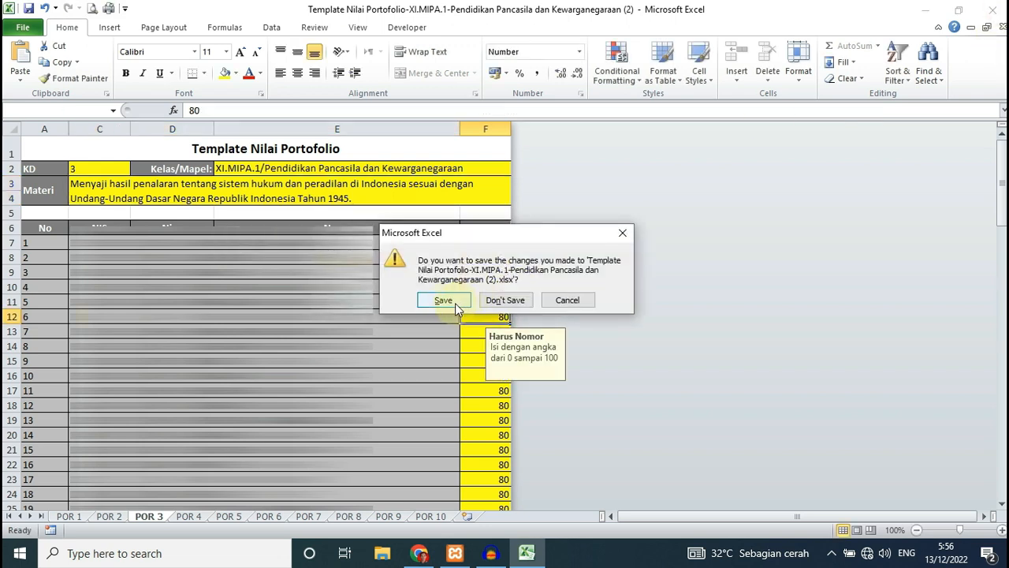
click(446, 302)
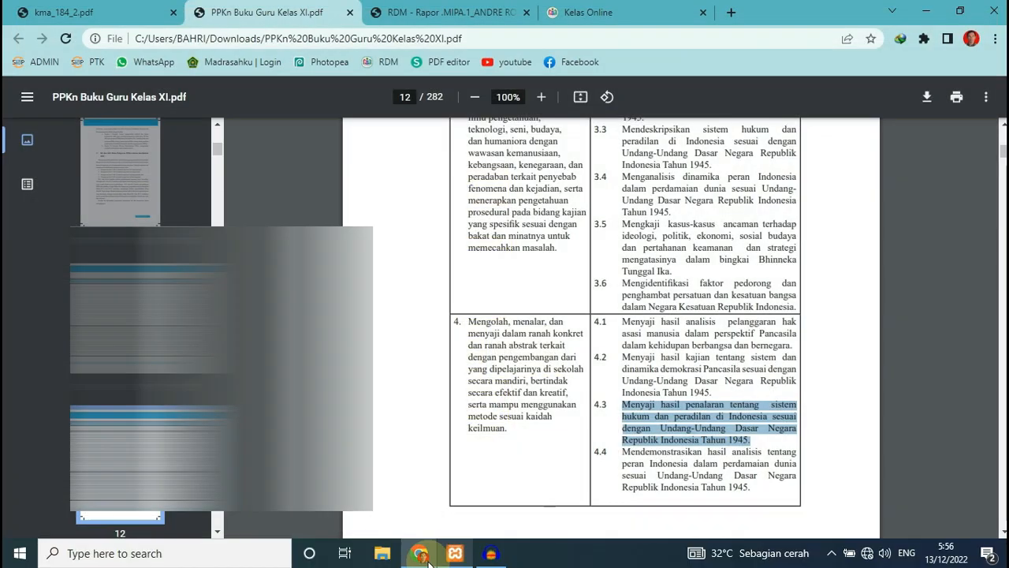
In RDM's Upload Nilai dialog in Chrome, upload "Template Nilai Portofolio-XI.MIPA.1-Pendidikan Pancasila dan Kewarganegaraan (2)" and close the dialog
click(422, 555)
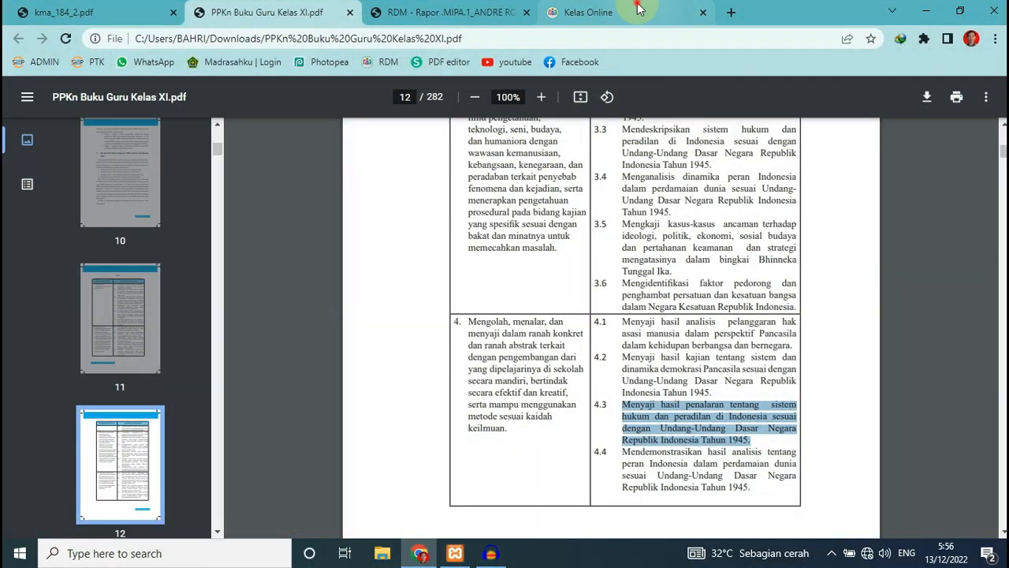
click(587, 12)
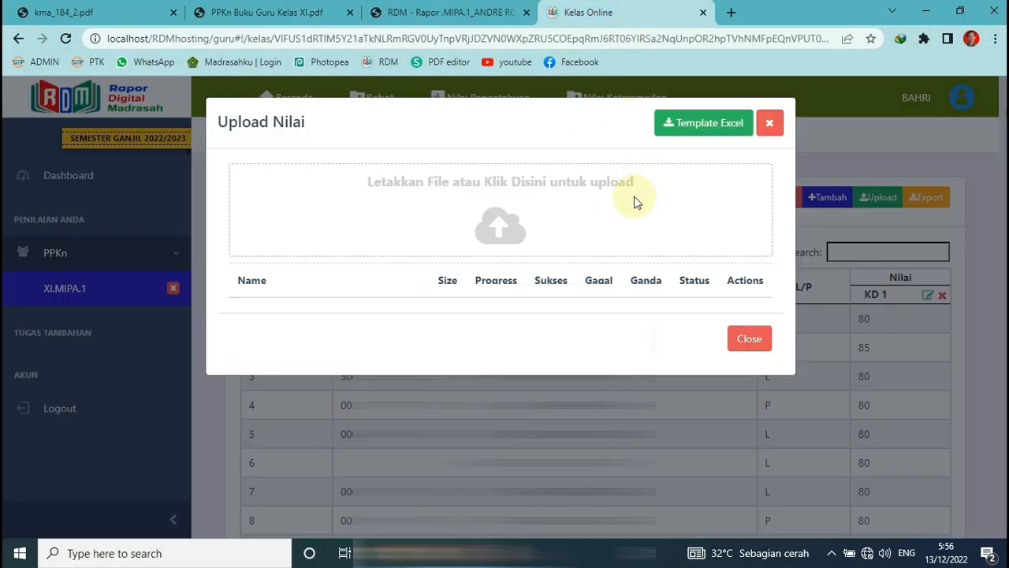
click(507, 229)
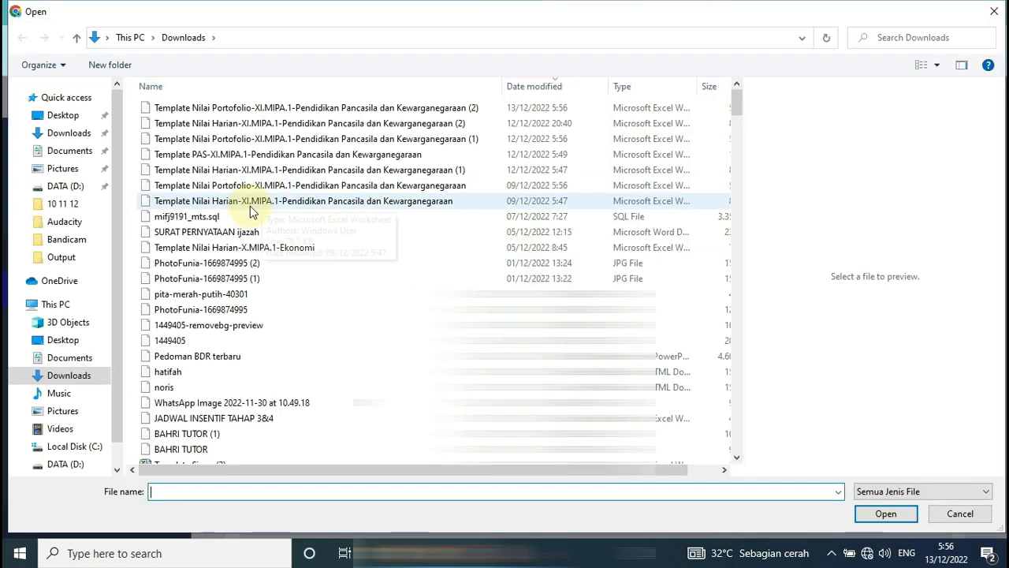
double_click(214, 115)
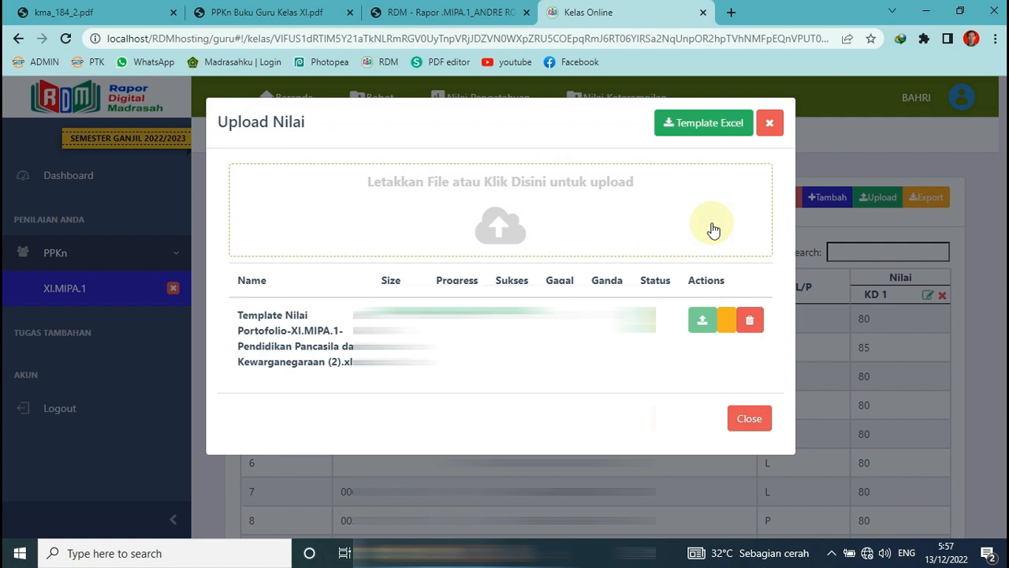
click(769, 128)
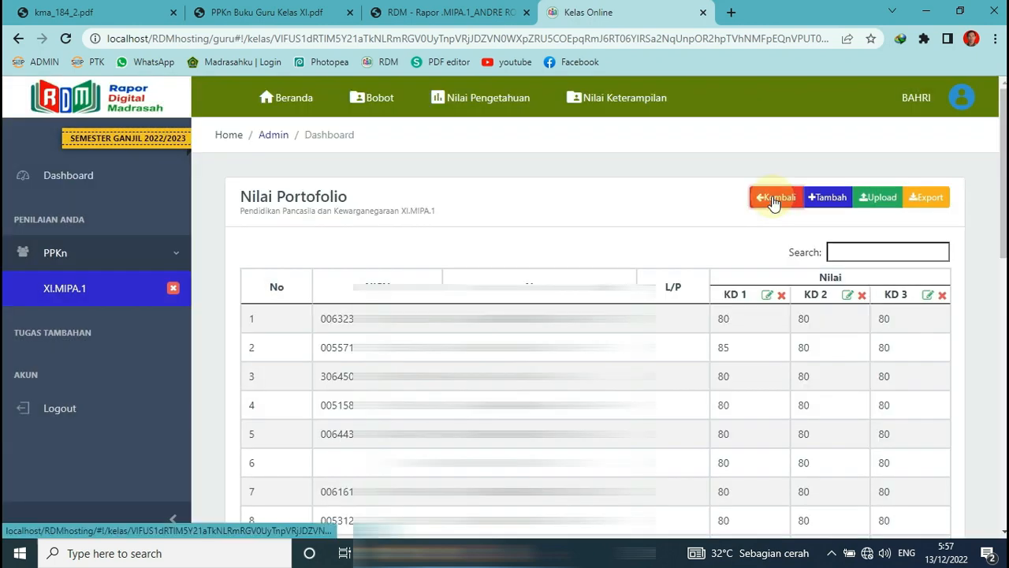
Return from Nilai Portofolio to the Nilai Keterampilan overview and review the students' skill descriptions
click(773, 198)
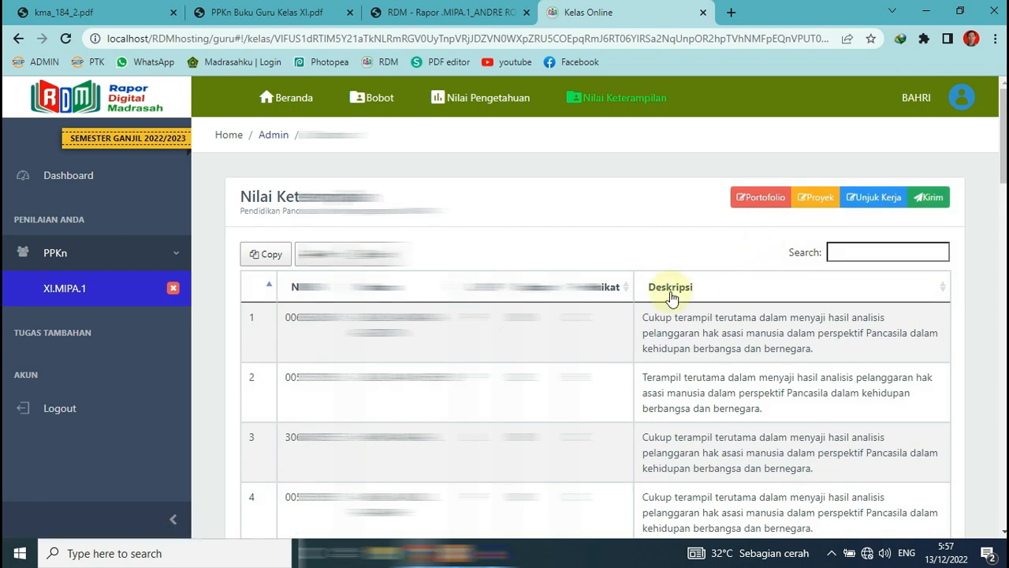
scroll(666, 402, down, 2)
scroll(675, 387, down, 4)
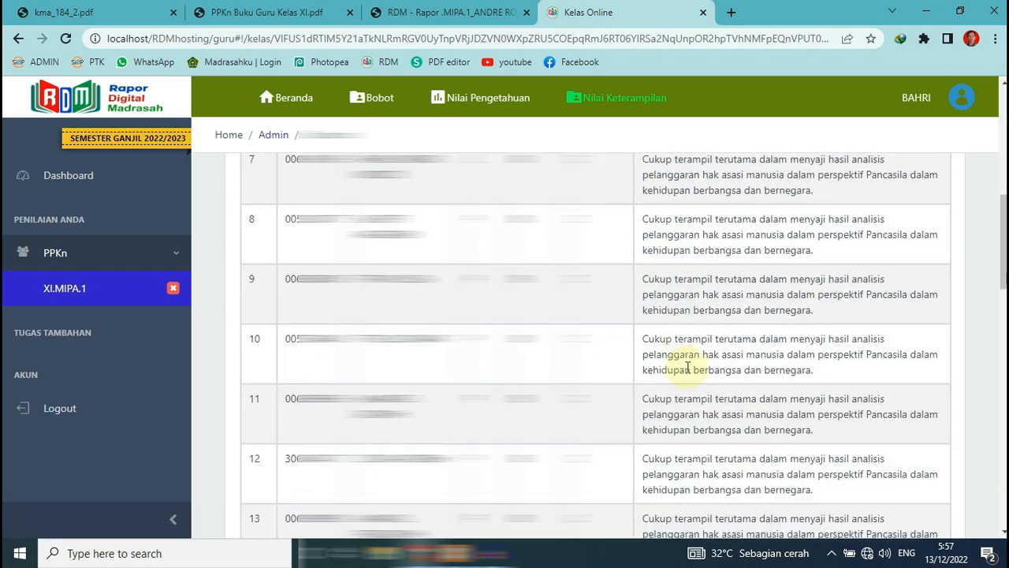
scroll(670, 359, up, 6)
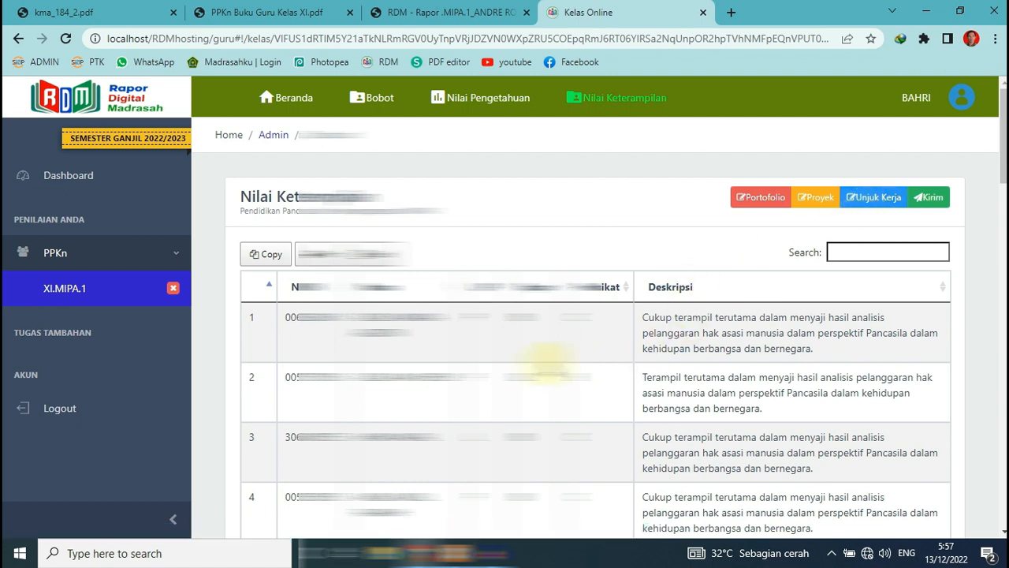
Send the Nilai Keterampilan and the Nilai Pengetahuan of PPKn class XI.MIPA.1
click(939, 203)
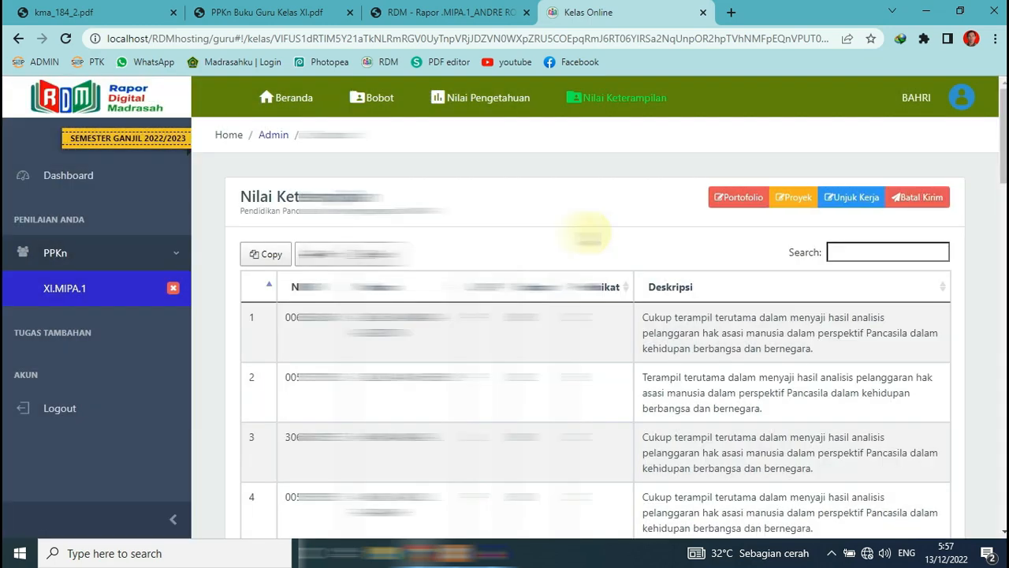
scroll(587, 236, down, 1)
scroll(552, 282, up, 1)
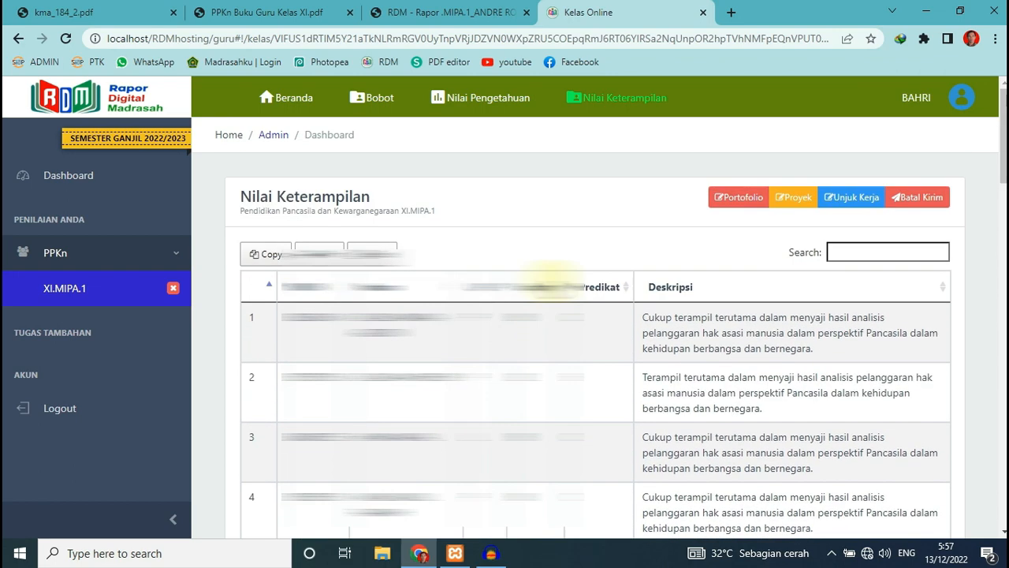
click(470, 102)
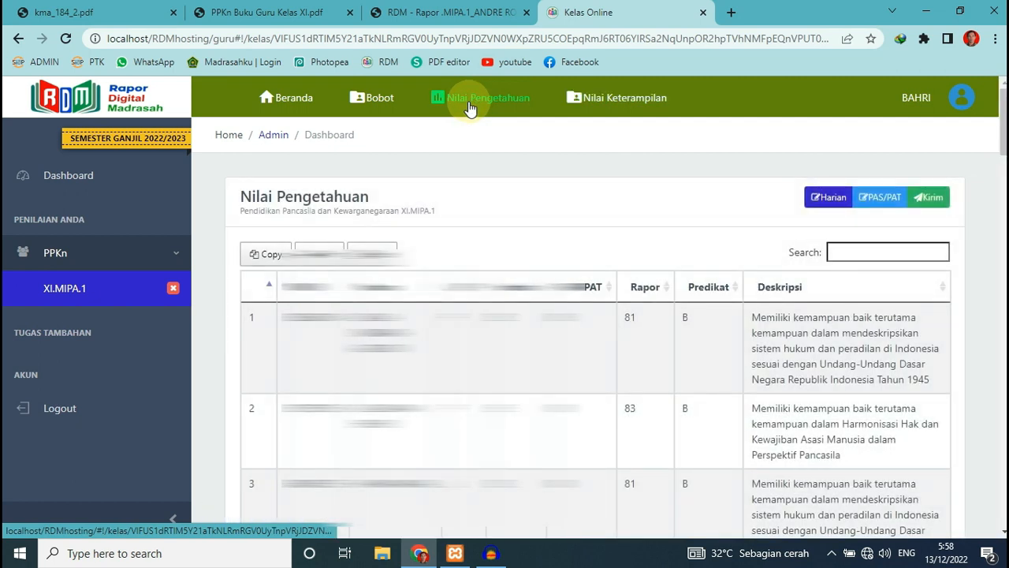
click(931, 201)
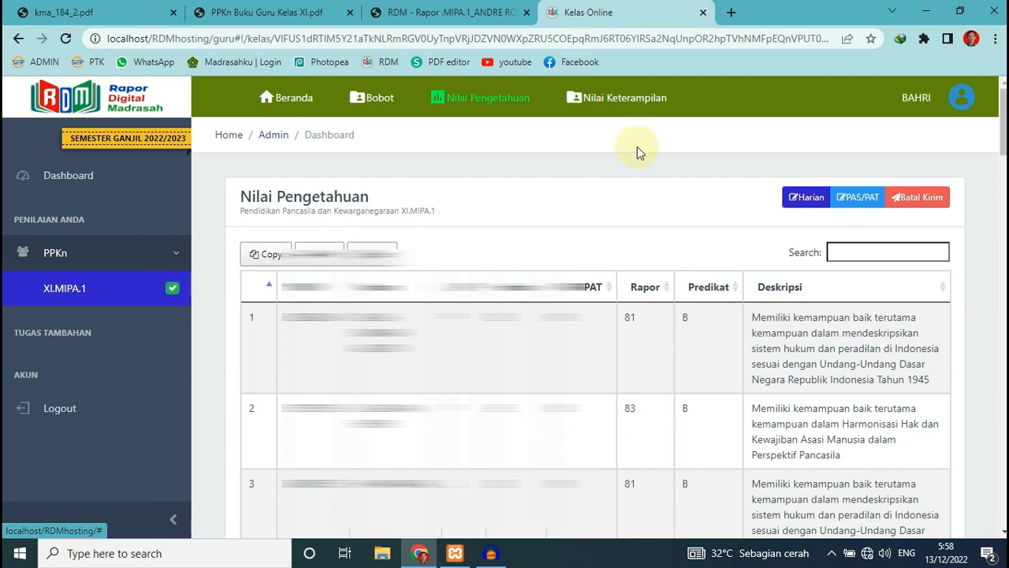
Check the Bobot page's weekly hours against the curriculum structure table in kma_184_2.pdf
click(378, 101)
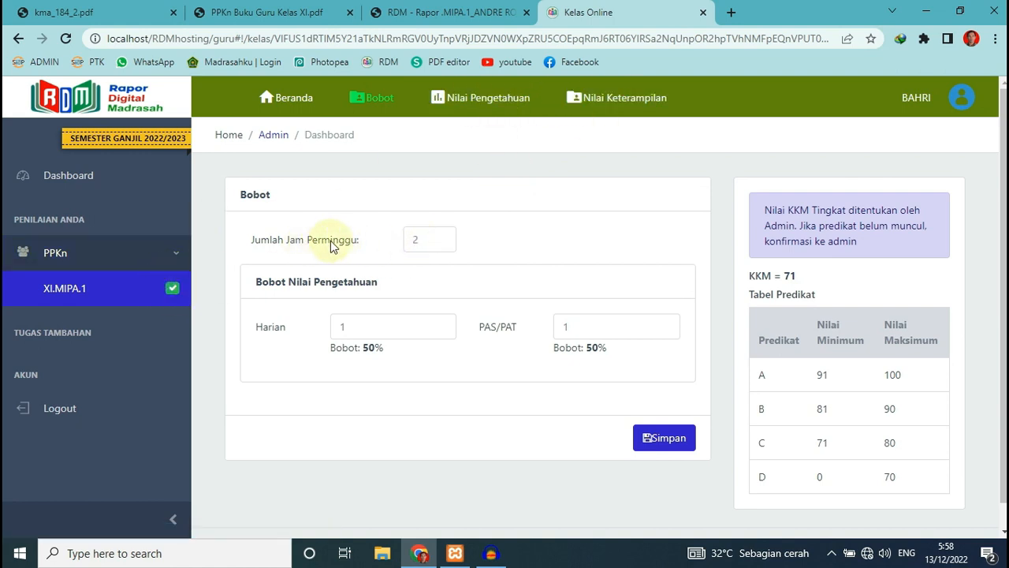
click(79, 12)
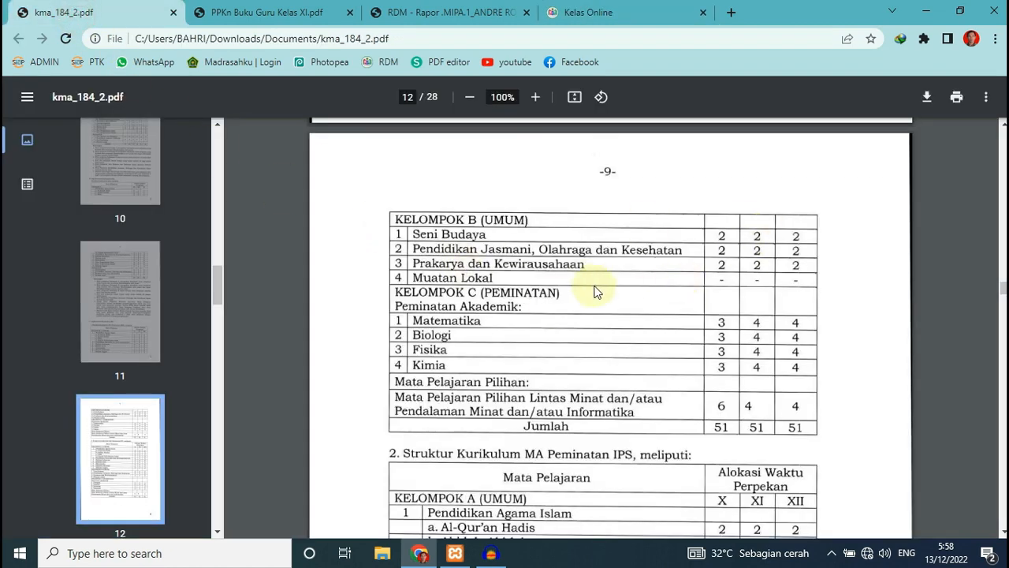
click(591, 11)
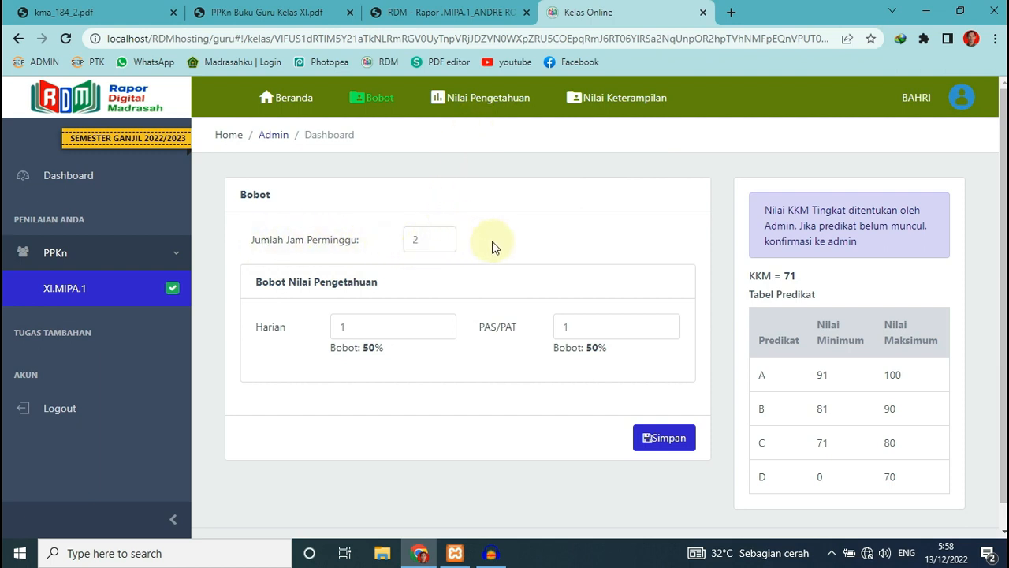
Try to save the Bobot settings with Jumlah Jam Perminggu set to 4
click(442, 238)
click(442, 238)
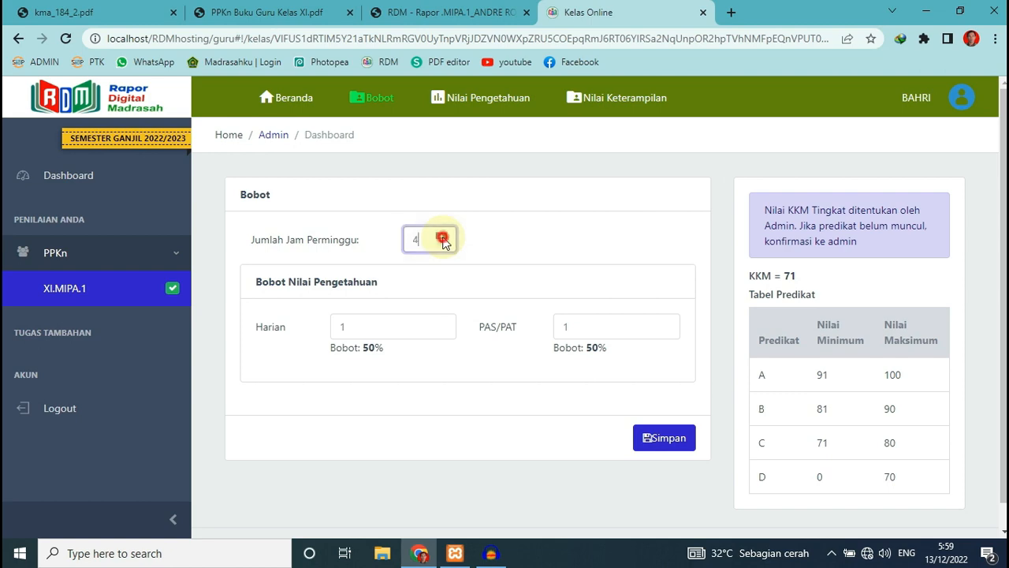
click(674, 441)
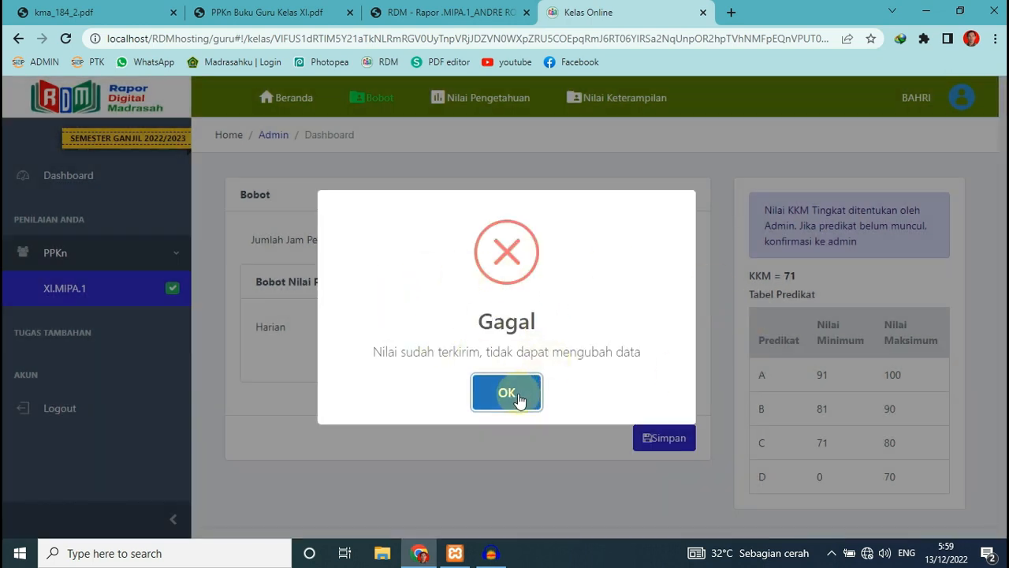
click(518, 400)
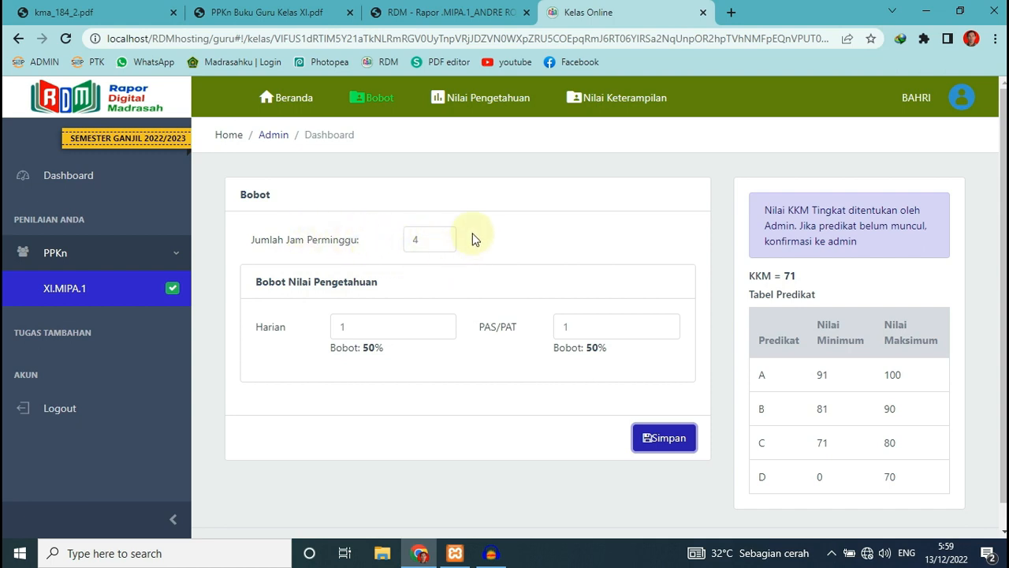
Withdraw the sent Nilai Pengetahuan and Nilai Keterampilan of class XI.MIPA.1
click(493, 98)
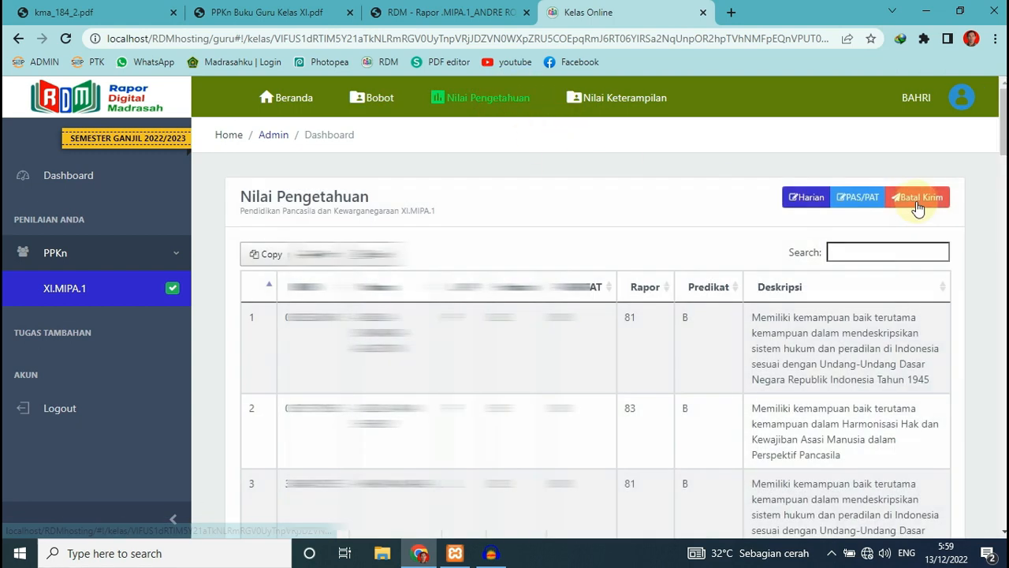
click(917, 198)
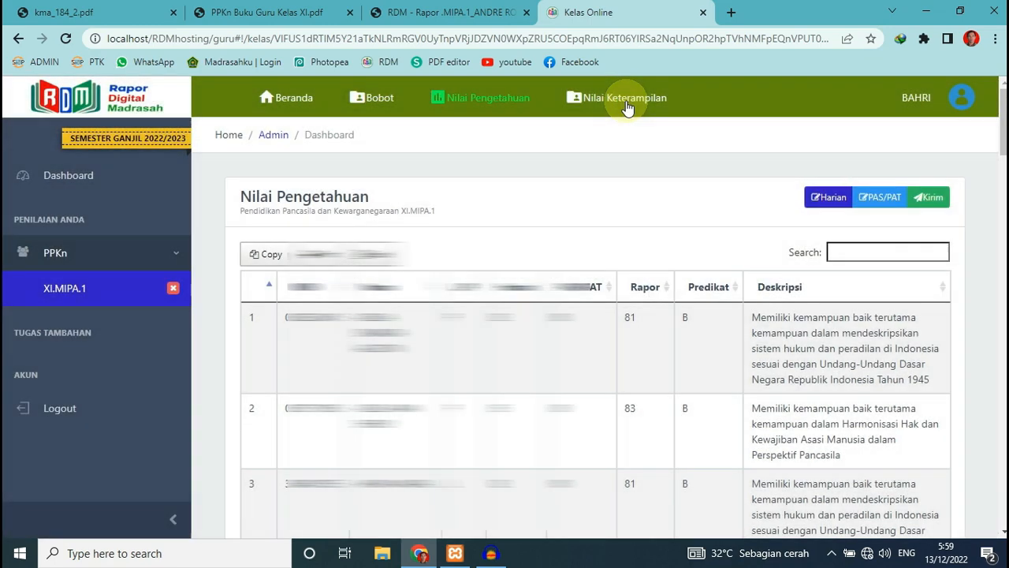
click(627, 99)
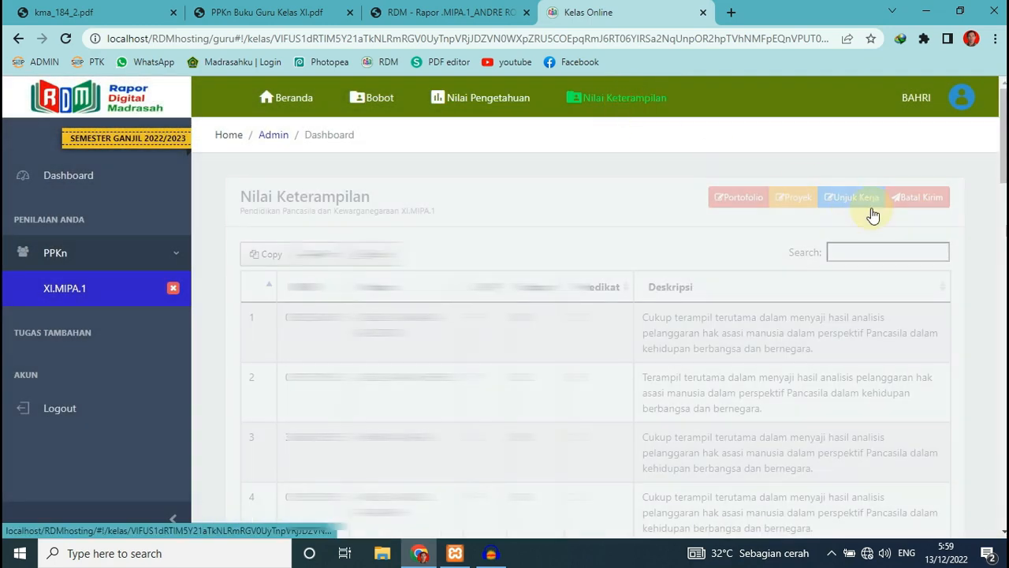
click(910, 202)
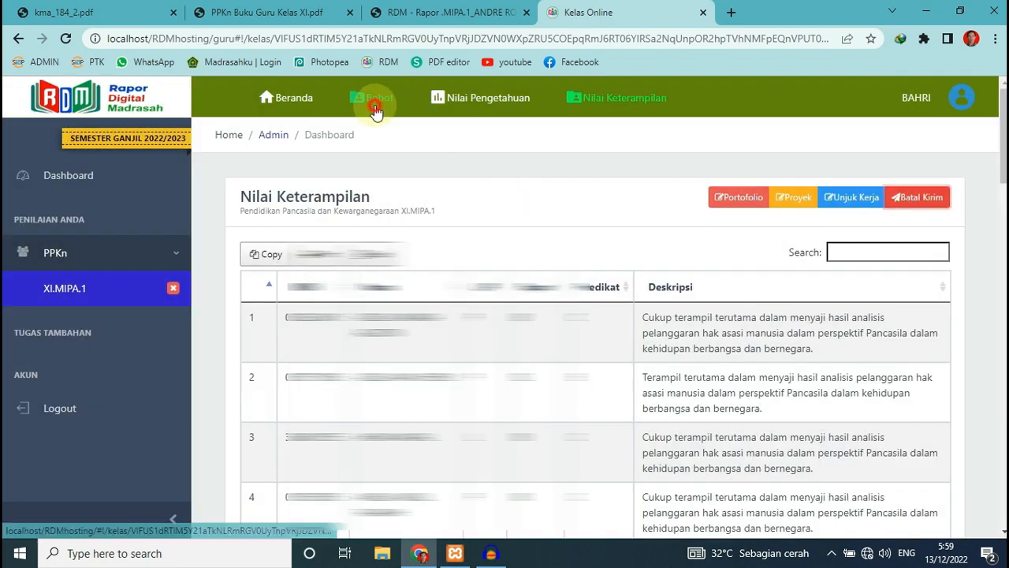
Save the Bobot settings with Jumlah Jam Perminggu at 4 and reopen the Bobot page to check them
click(372, 101)
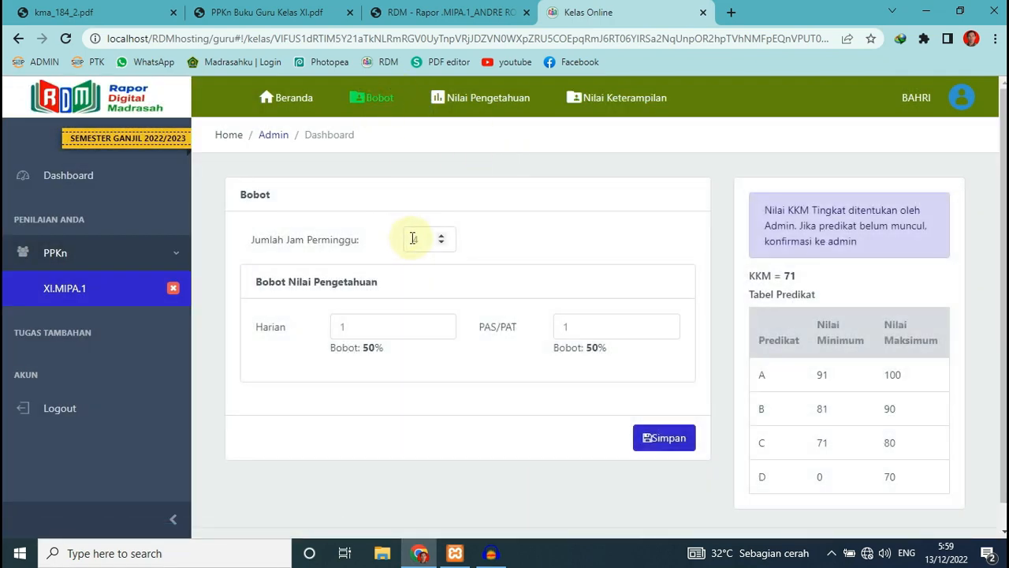
click(662, 439)
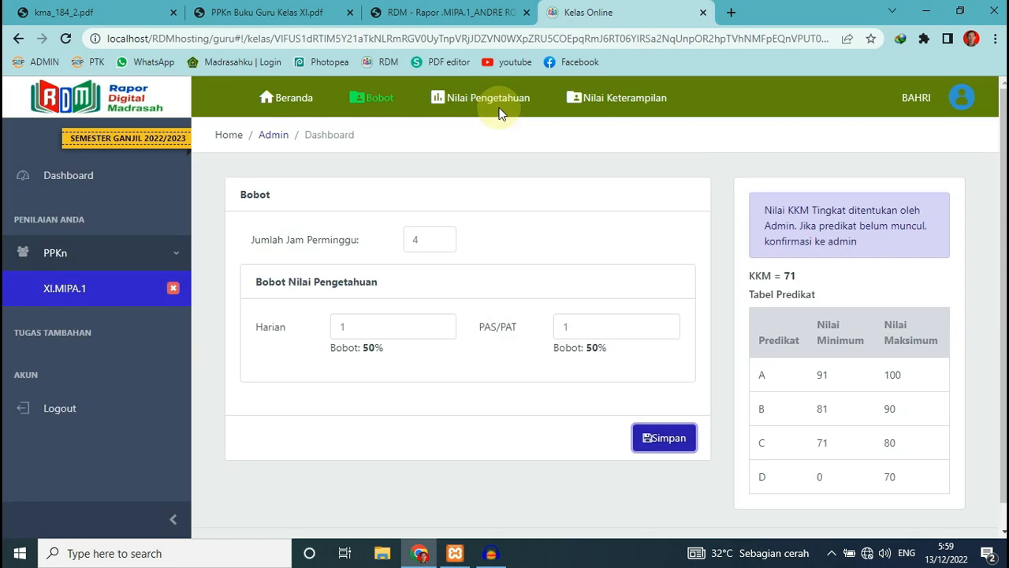
click(497, 107)
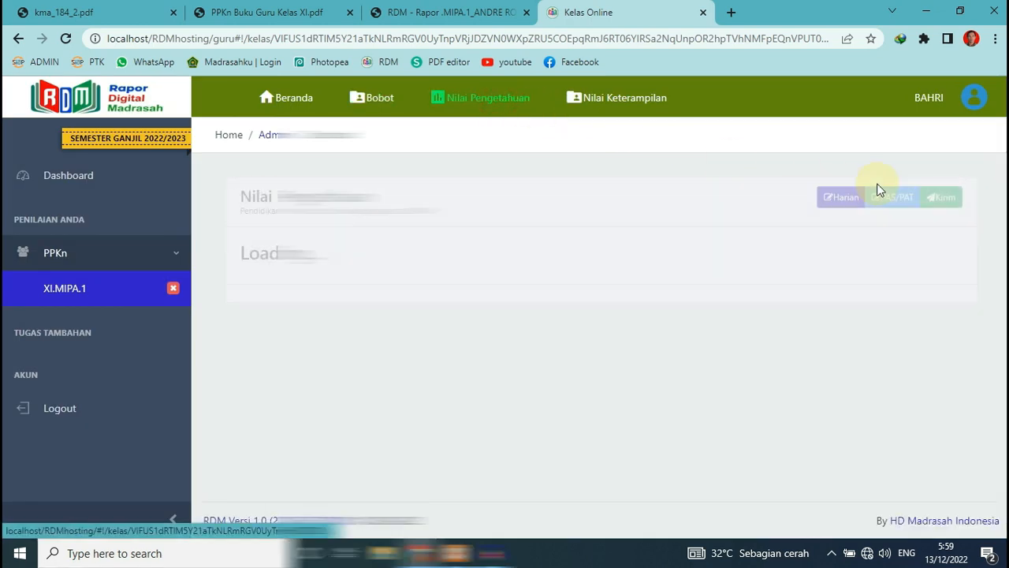
click(368, 104)
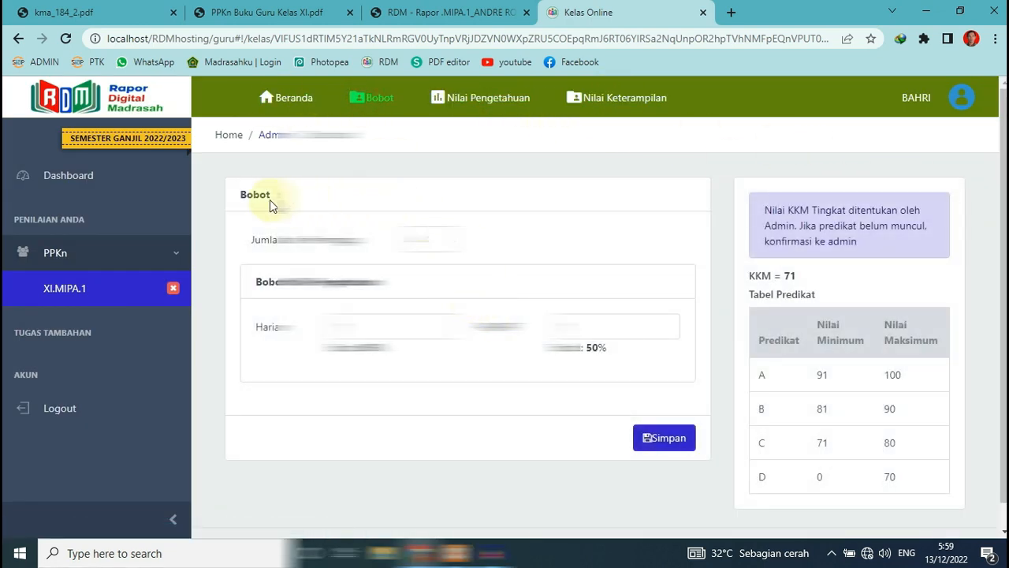
Consult the weekly hour allocations on page 12 of kma_184_2.pdf again and return to the Bobot page in RDM
click(87, 12)
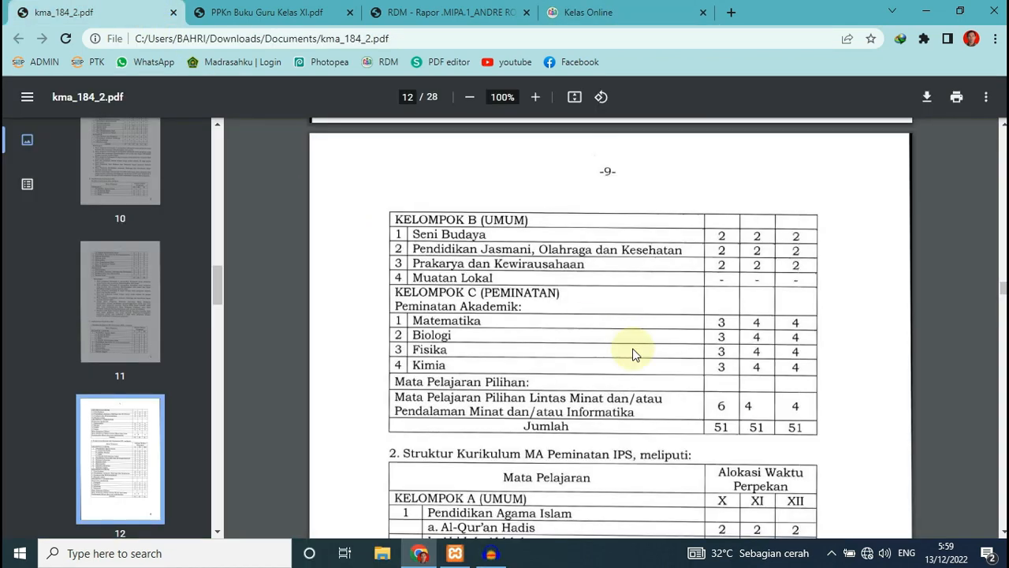
scroll(643, 339, up, 2)
scroll(648, 313, up, 3)
scroll(649, 309, down, 3)
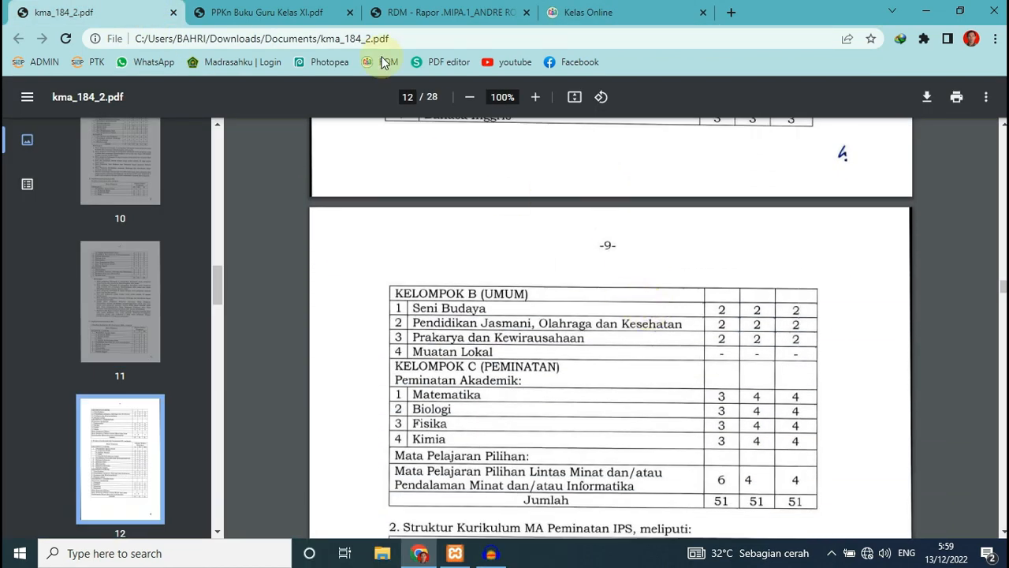
click(588, 13)
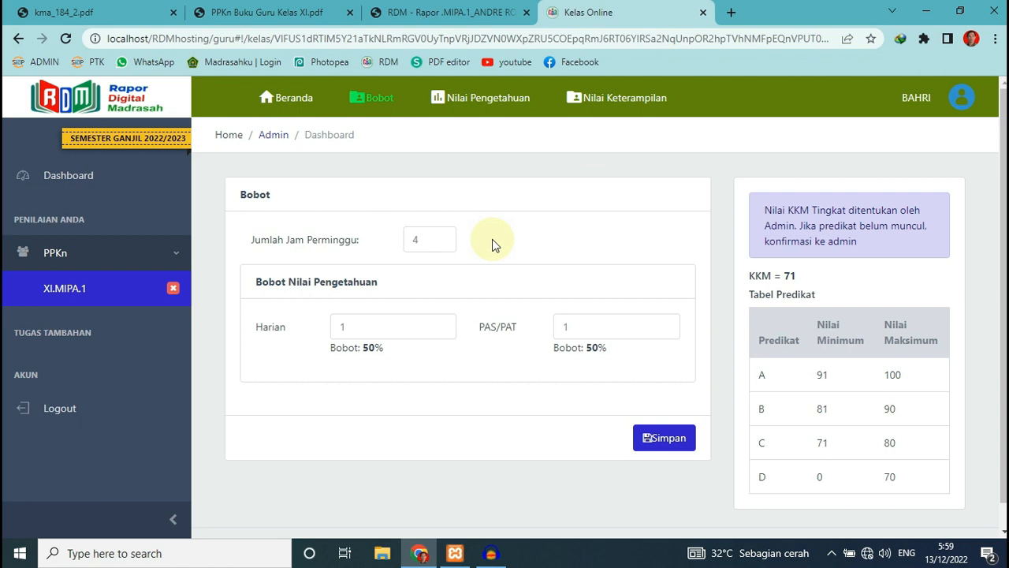
Set Jumlah Jam Perminggu to 2 and save the Bobot settings
click(441, 242)
click(442, 242)
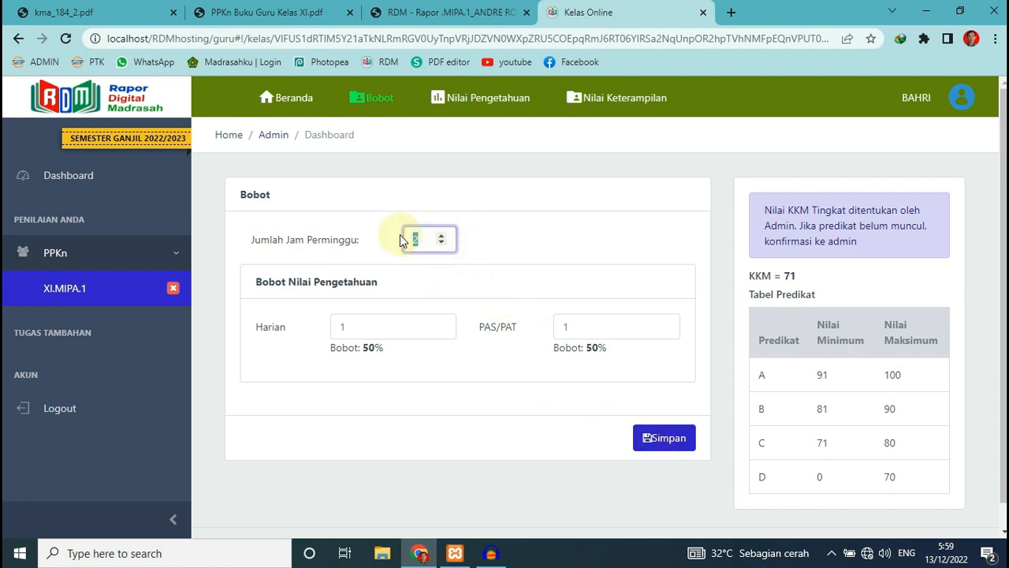
click(517, 237)
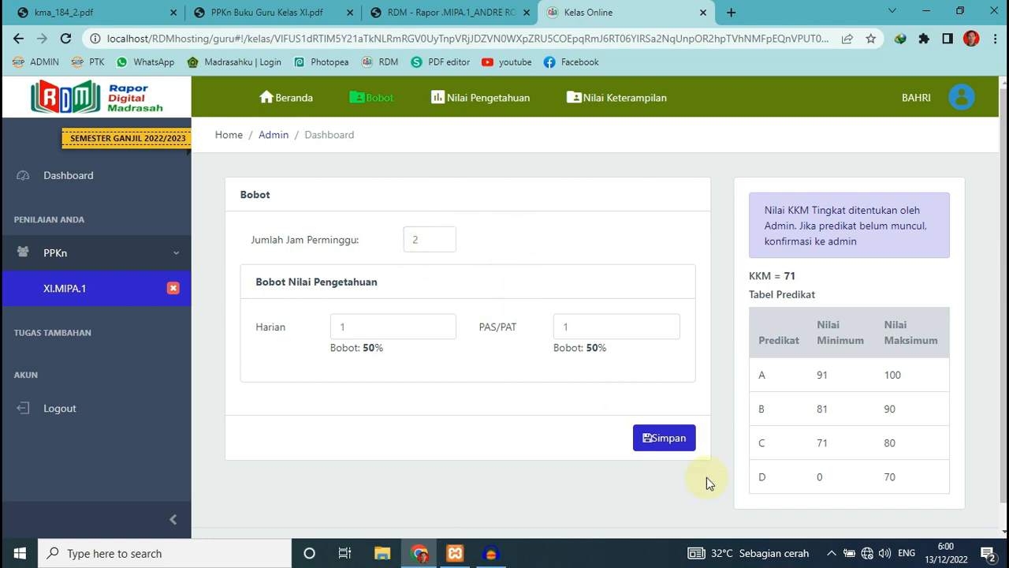
click(664, 438)
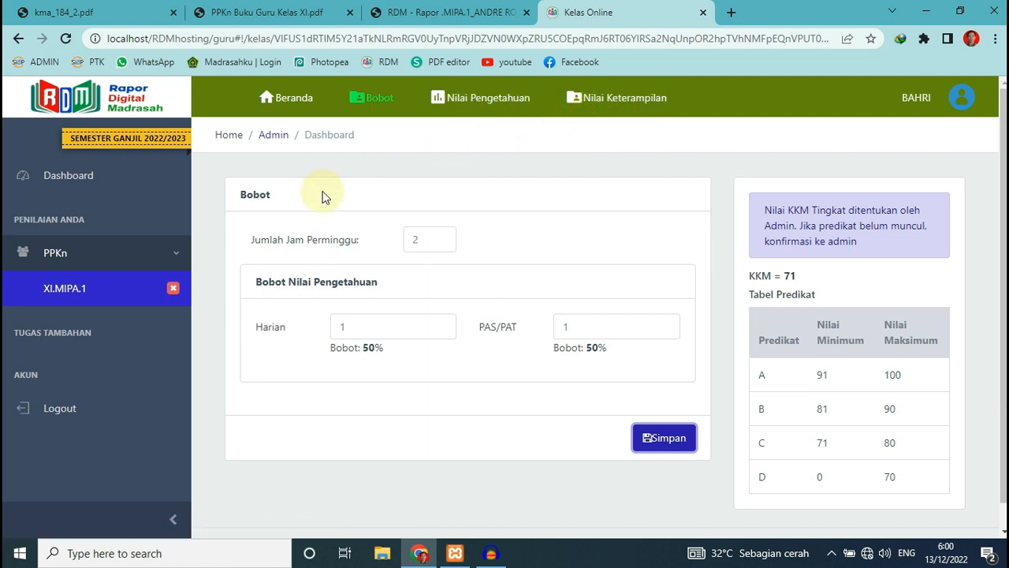
Send the Nilai Pengetahuan and Nilai Keterampilan of class XI.MIPA.1 again
click(472, 99)
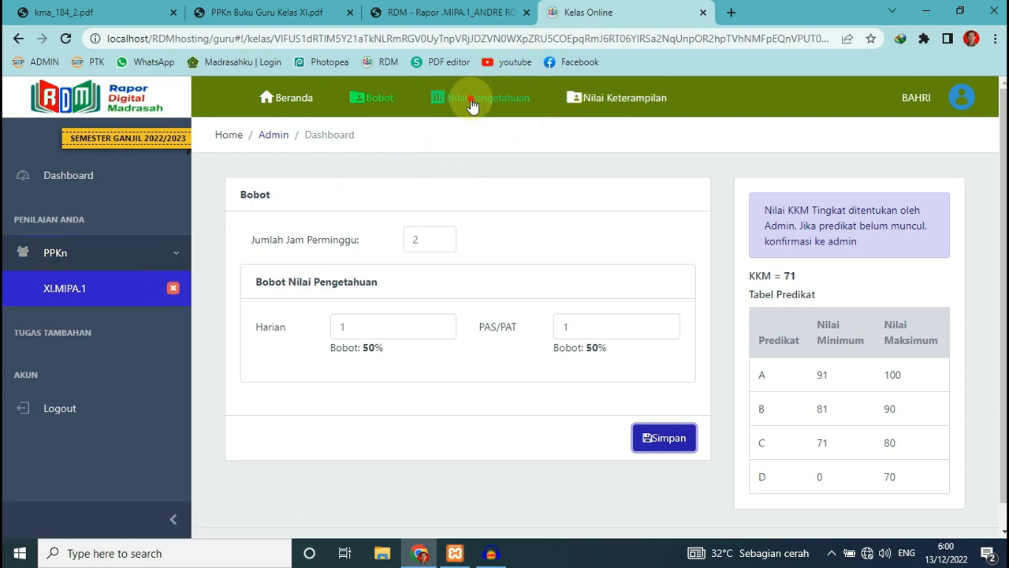
click(929, 199)
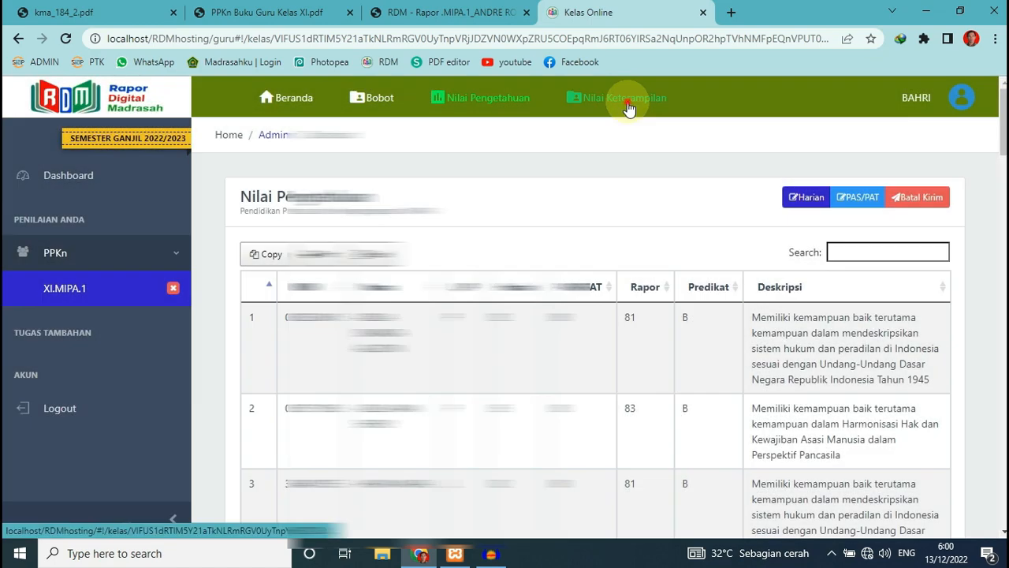
click(628, 99)
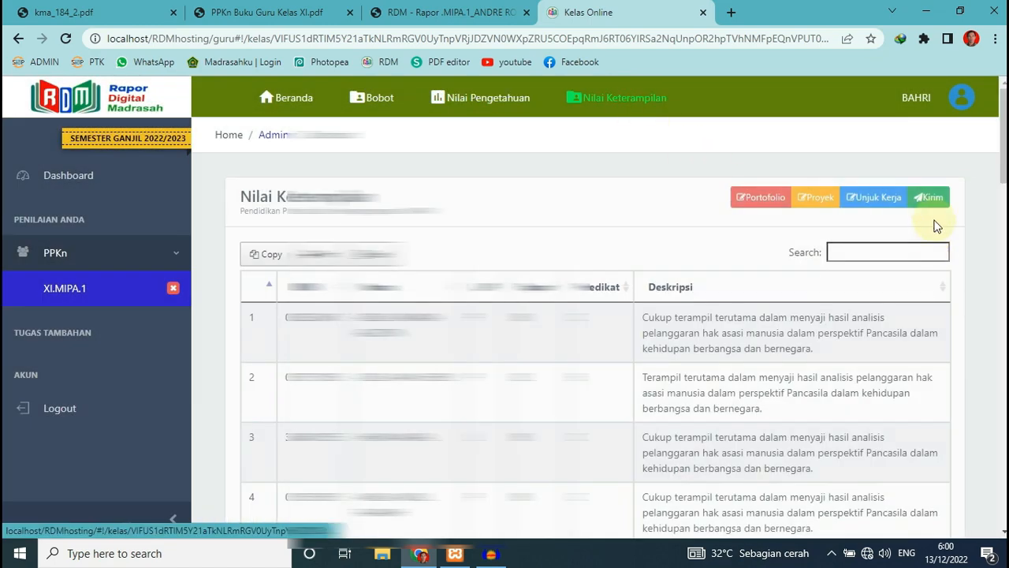
click(929, 197)
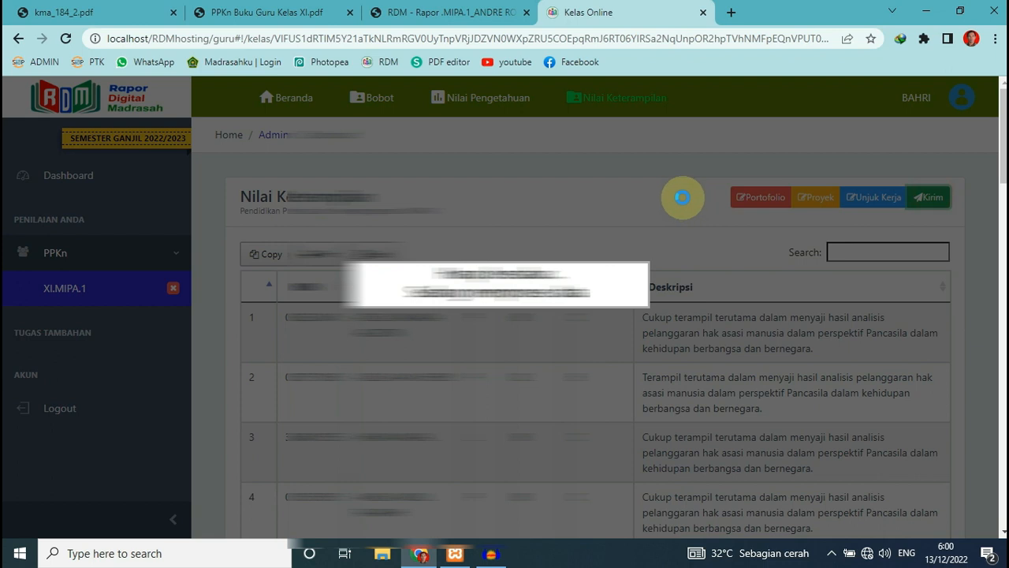